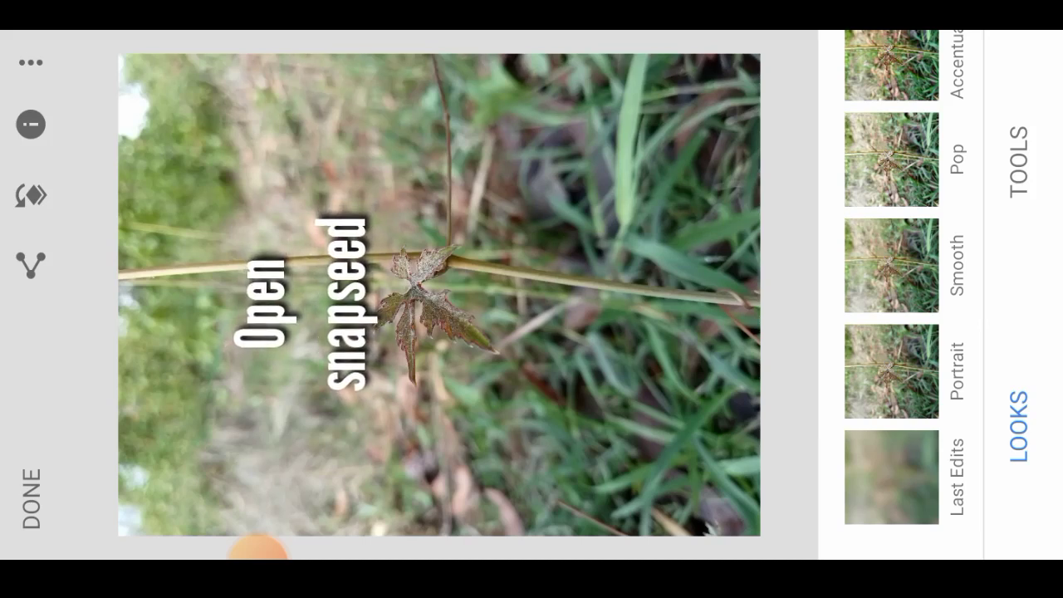
# Step: Apply the Accentuate look to the photo
pyautogui.scroll(3, 892, 295)
pyautogui.click(891, 176)
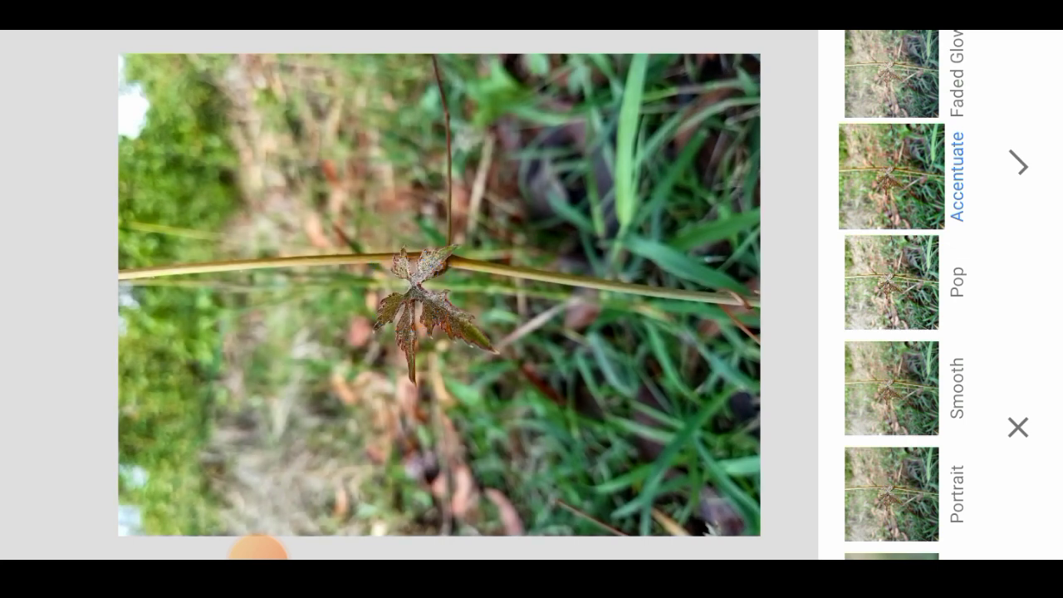
pyautogui.click(1018, 164)
# Step: Heal away the leaf and both stems so only grass remains
pyautogui.click(1020, 162)
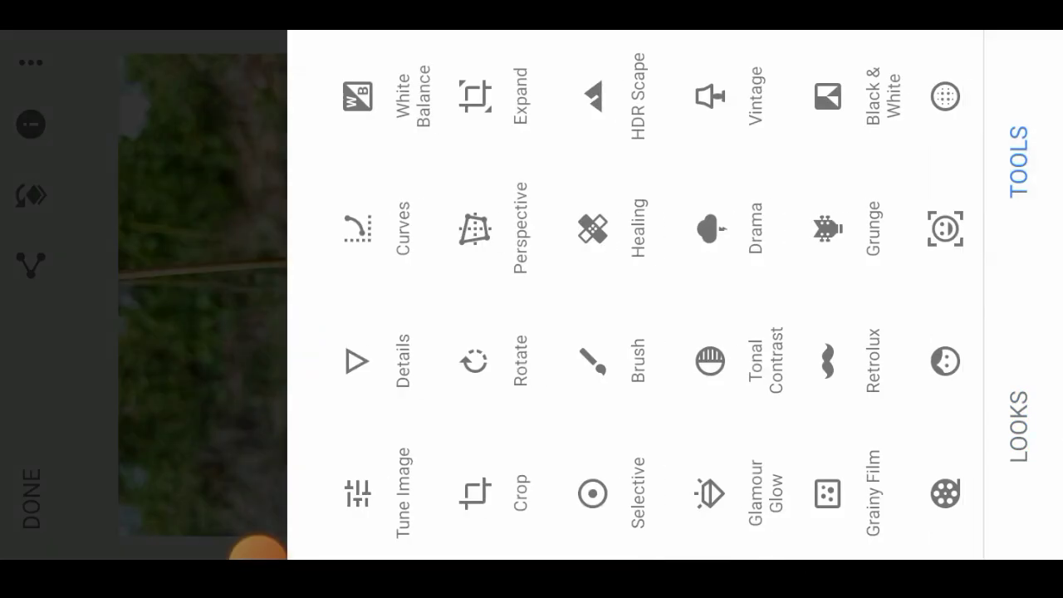
pyautogui.click(593, 229)
pyautogui.moveTo(191, 264)
pyautogui.mouseDown()
pyautogui.moveTo(498, 268)
pyautogui.moveTo(475, 341)
pyautogui.mouseUp()
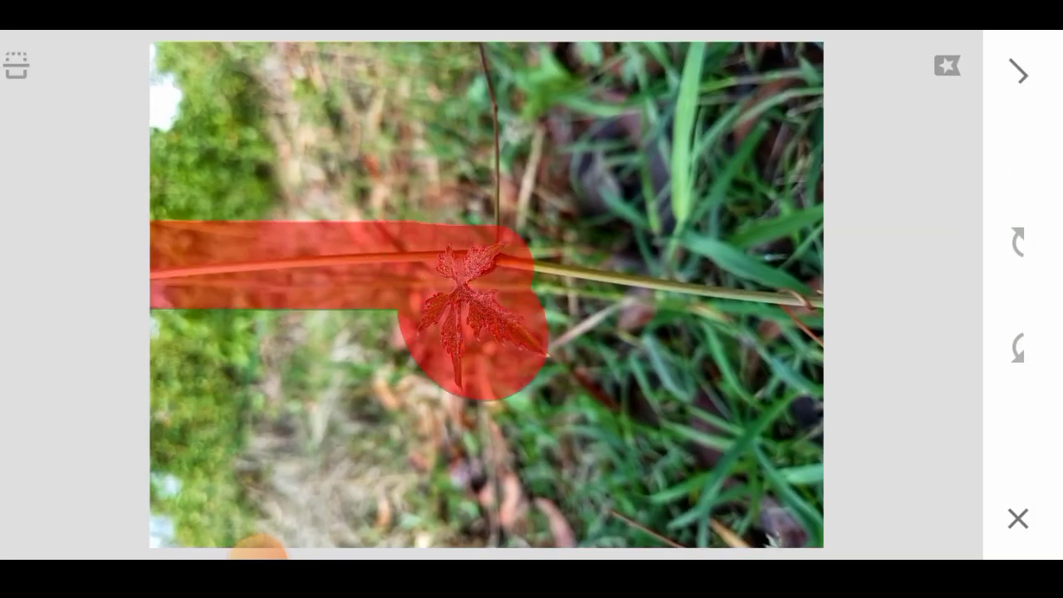
pyautogui.moveTo(523, 268)
pyautogui.mouseDown()
pyautogui.moveTo(712, 286)
pyautogui.moveTo(810, 320)
pyautogui.mouseUp()
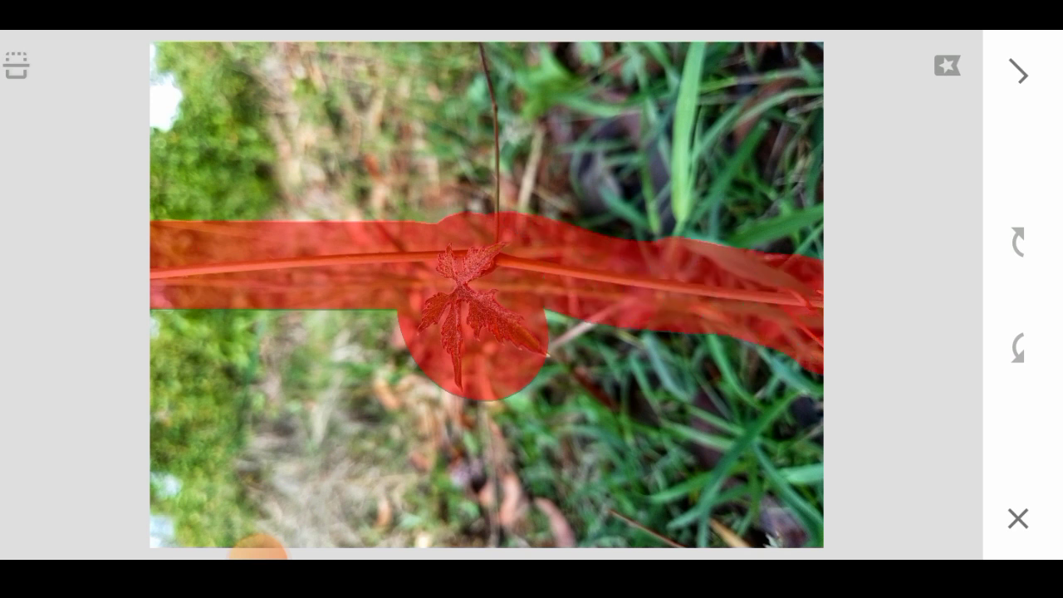
pyautogui.moveTo(503, 199); pyautogui.dragTo(482, 58)
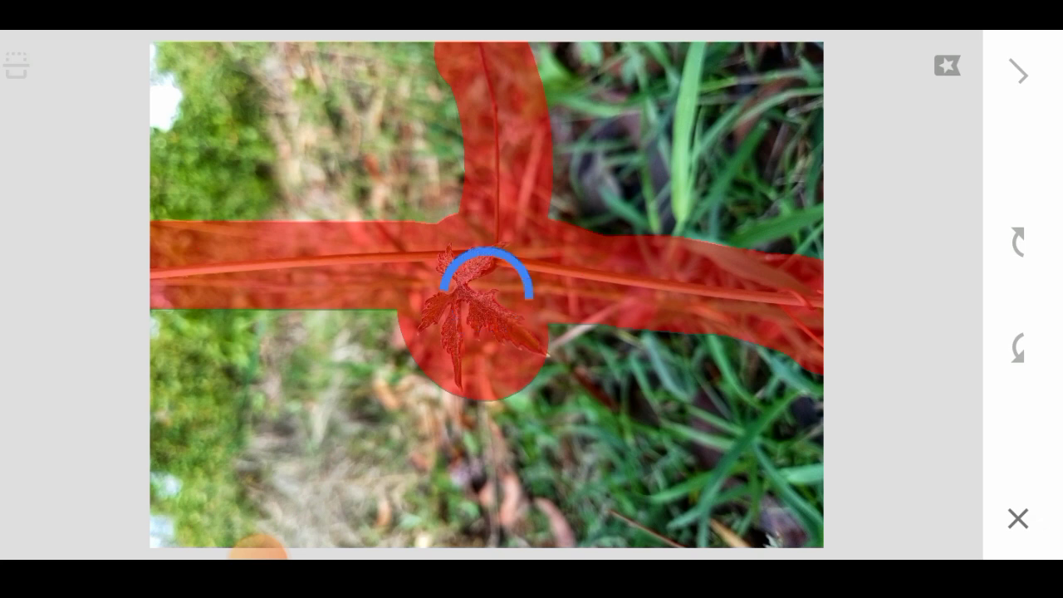
pyautogui.click(1018, 73)
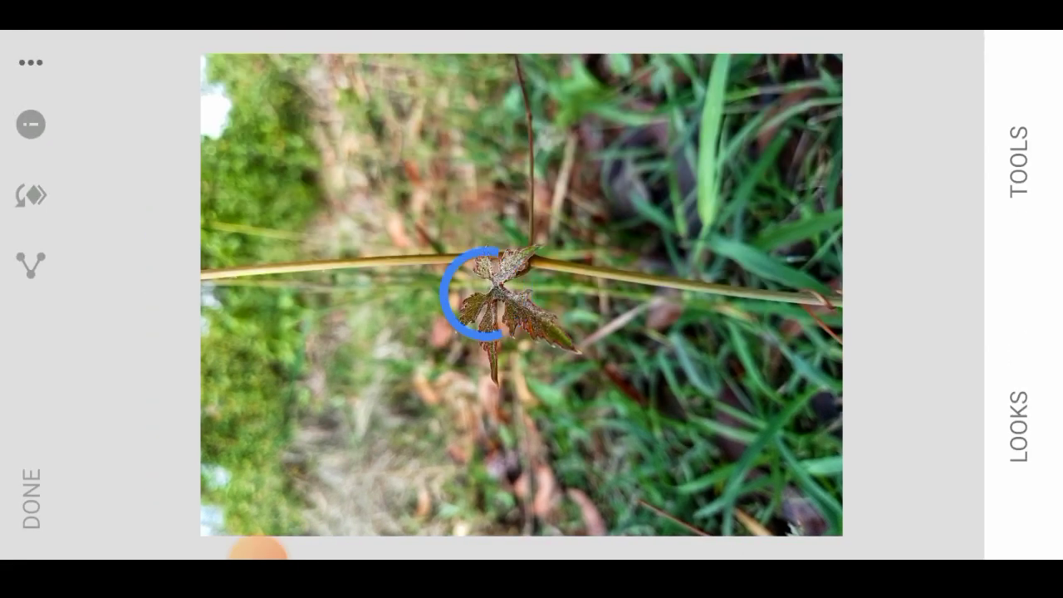
# Step: Add a Lens Blur, reshaping its focus area and raising Blur Strength to +100
pyautogui.click(1019, 162)
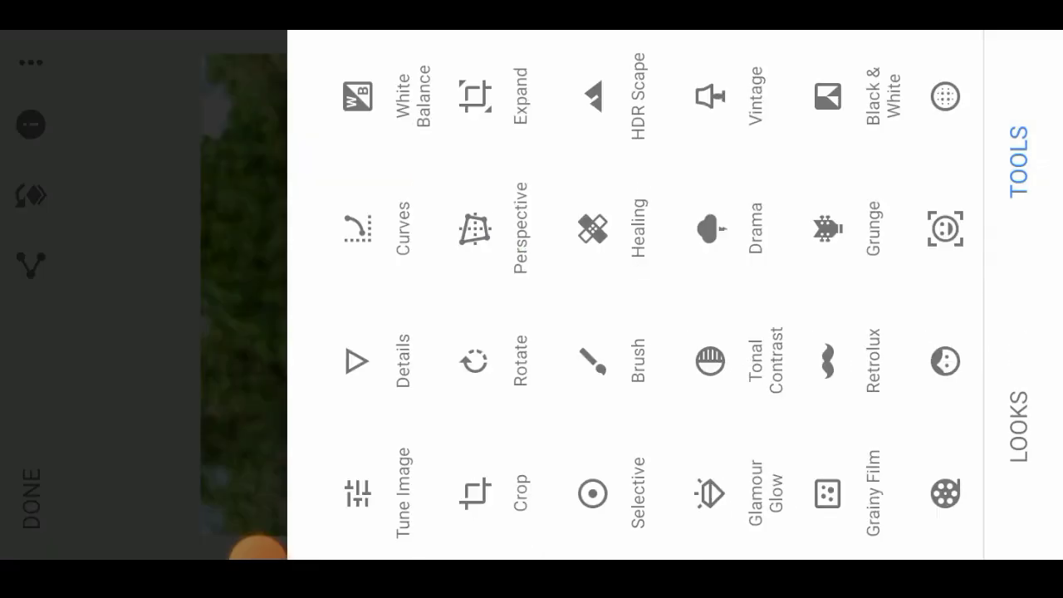
pyautogui.moveTo(748, 333); pyautogui.dragTo(558, 332)
pyautogui.click(759, 95)
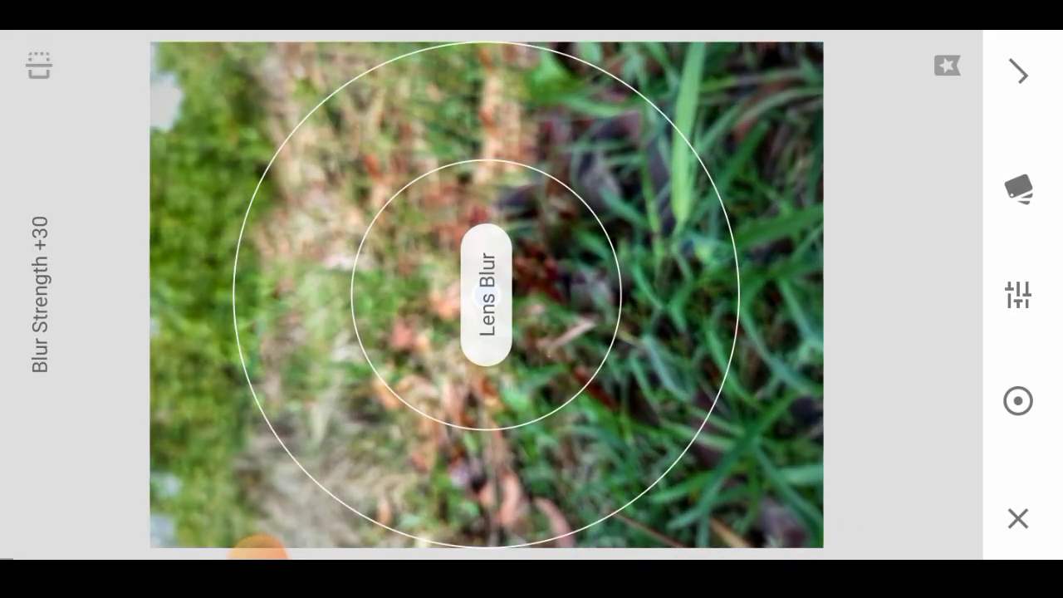
pyautogui.moveTo(532, 407); pyautogui.dragTo(697, 523)
pyautogui.moveTo(486, 249); pyautogui.dragTo(486, 348)
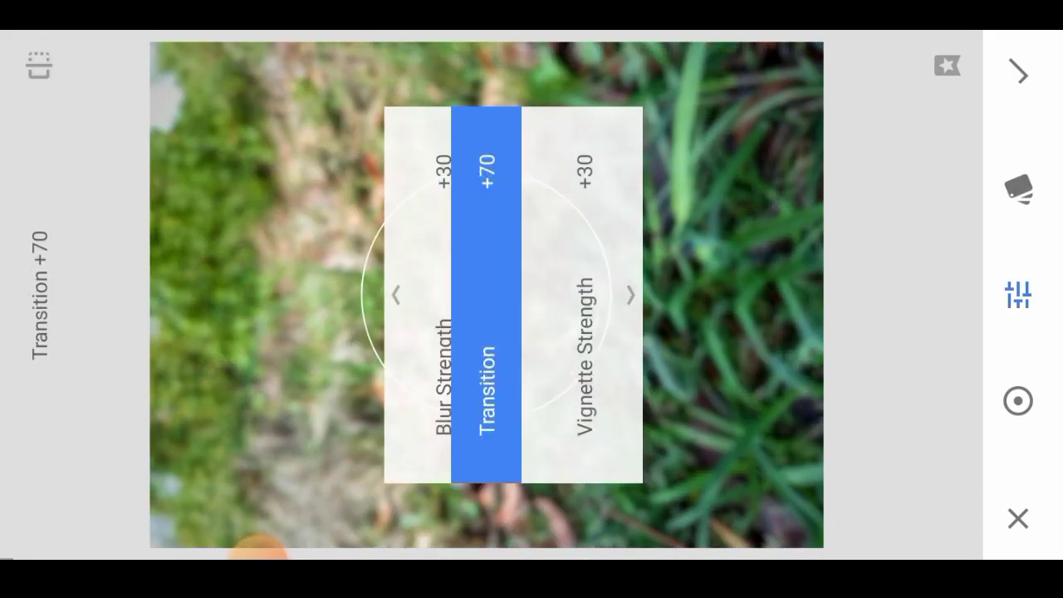
pyautogui.moveTo(582, 332); pyautogui.dragTo(466, 333)
pyautogui.moveTo(486, 295); pyautogui.dragTo(415, 295)
pyautogui.moveTo(486, 415); pyautogui.dragTo(486, 125)
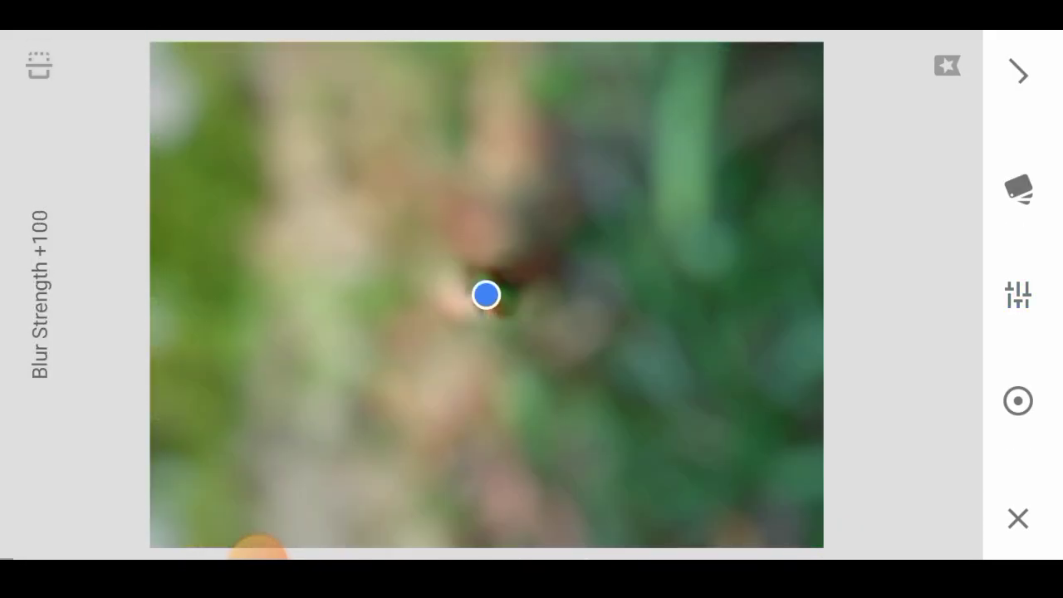
# Step: Set Transition 0 and Vignette Strength +32, move the blur centre bottom-right, and apply
pyautogui.moveTo(415, 295); pyautogui.dragTo(532, 295)
pyautogui.moveTo(486, 250)
pyautogui.mouseDown()
pyautogui.moveTo(486, 374)
pyautogui.moveTo(486, 290)
pyautogui.mouseUp()
pyautogui.moveTo(532, 332); pyautogui.dragTo(565, 332)
pyautogui.moveTo(486, 295); pyautogui.dragTo(823, 543)
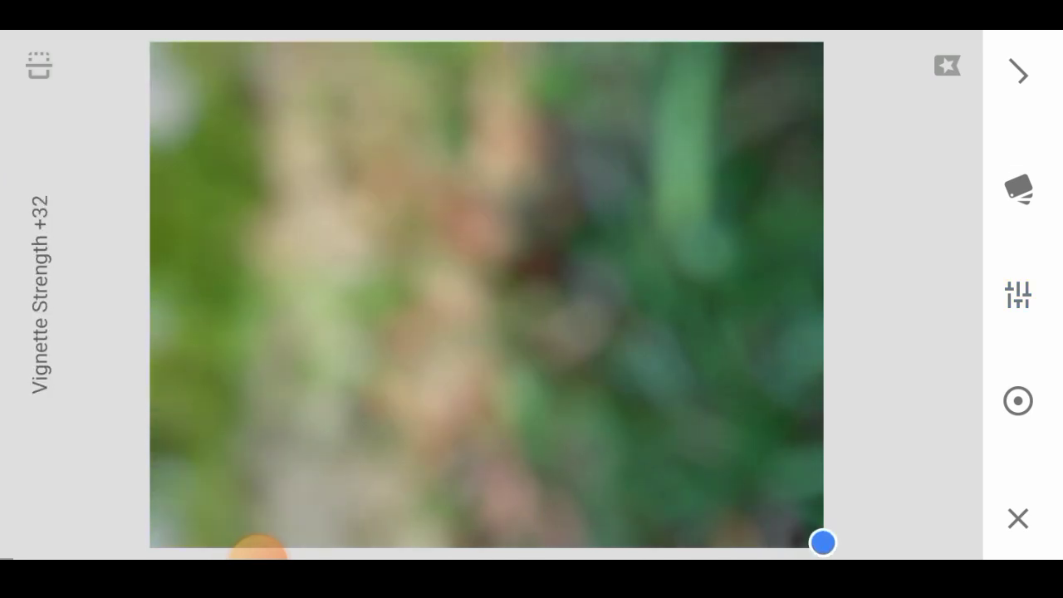
pyautogui.click(1019, 73)
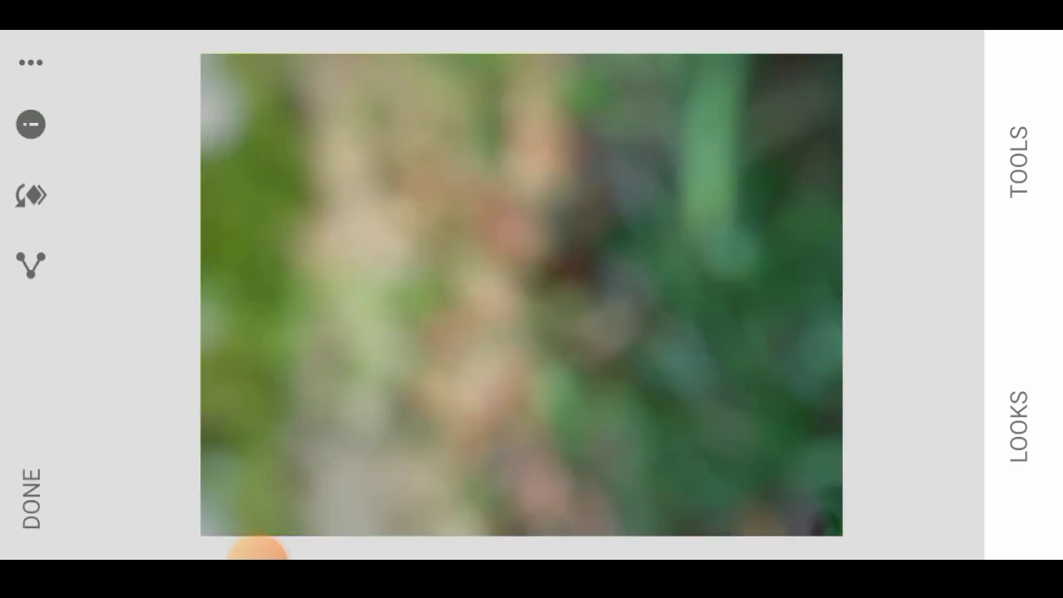
pyautogui.click(1018, 162)
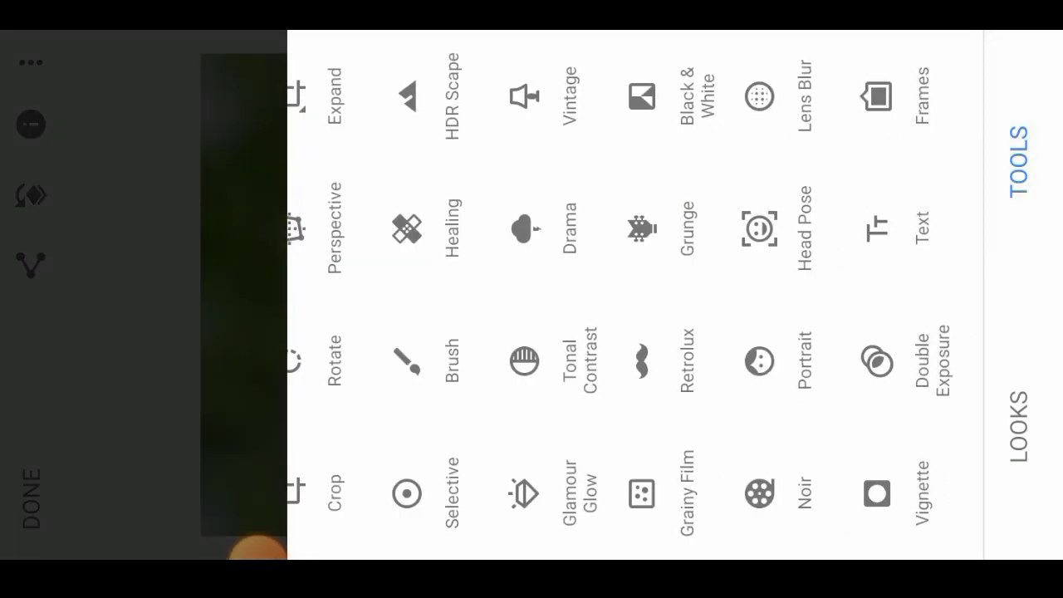
# Step: Darken the blurred background with a reshaped RGB tone curve, then open the Vintage filter
pyautogui.click(357, 229)
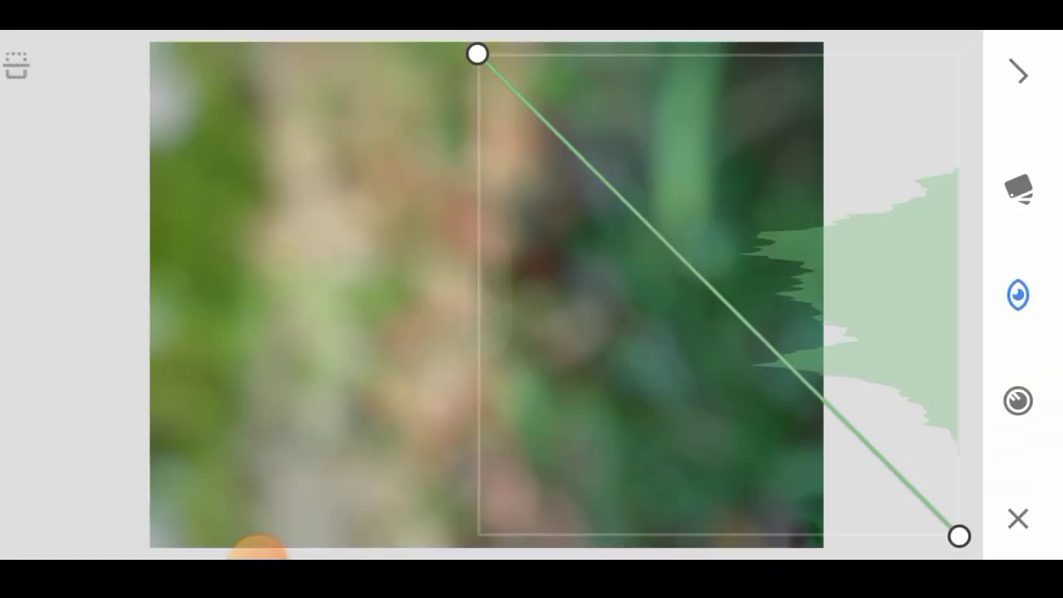
pyautogui.moveTo(747, 325)
pyautogui.mouseDown()
pyautogui.moveTo(750, 292)
pyautogui.moveTo(706, 331)
pyautogui.moveTo(708, 321)
pyautogui.mouseUp()
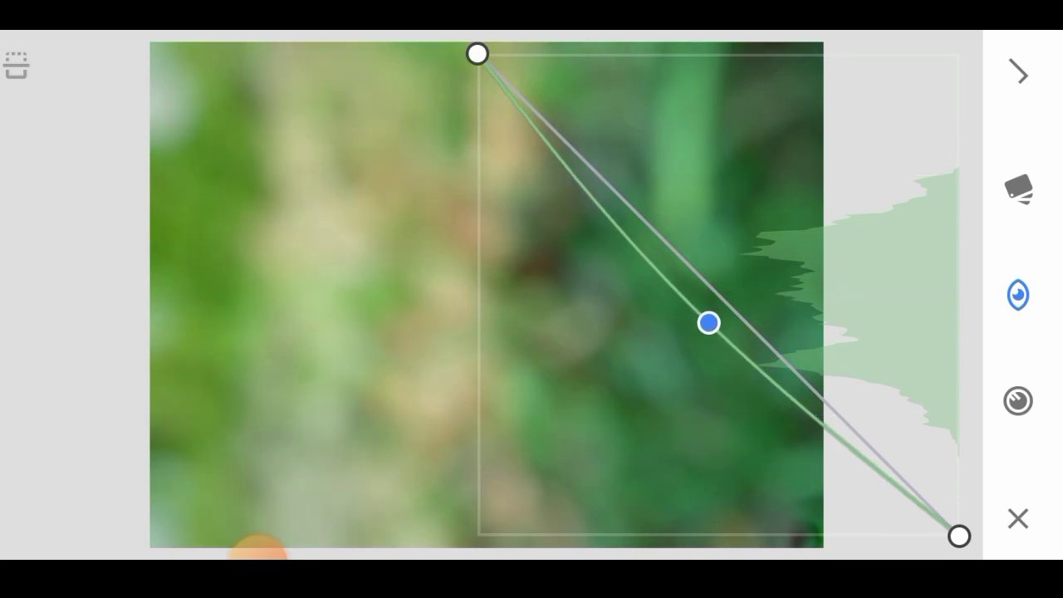
pyautogui.click(1018, 400)
pyautogui.click(906, 501)
pyautogui.moveTo(958, 537); pyautogui.dragTo(959, 489)
pyautogui.moveTo(703, 311)
pyautogui.mouseDown()
pyautogui.moveTo(754, 261)
pyautogui.moveTo(742, 266)
pyautogui.mouseUp()
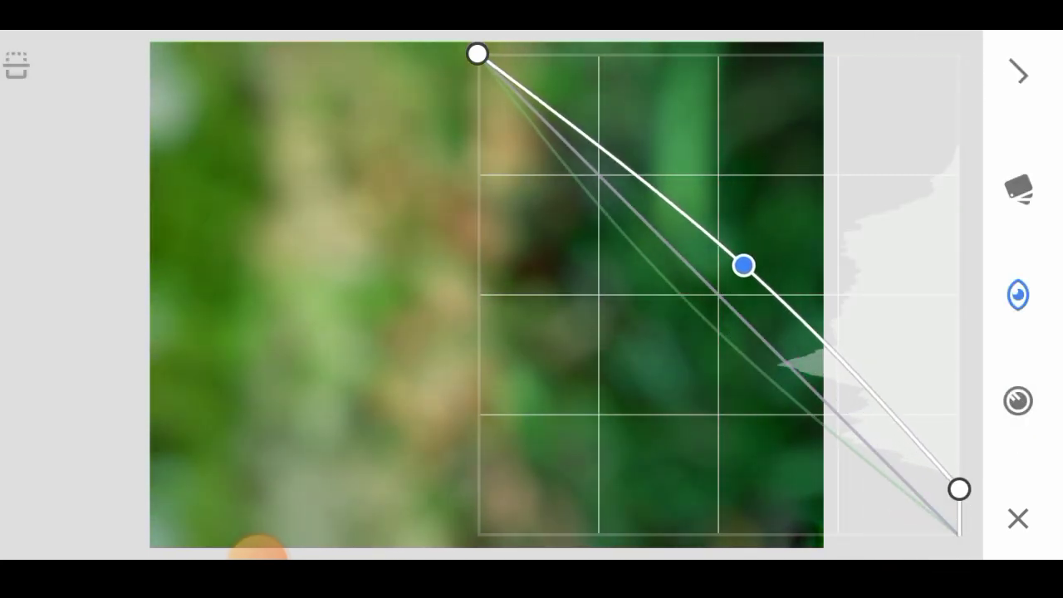
pyautogui.moveTo(477, 54)
pyautogui.mouseDown()
pyautogui.moveTo(480, 105)
pyautogui.moveTo(481, 78)
pyautogui.mouseUp()
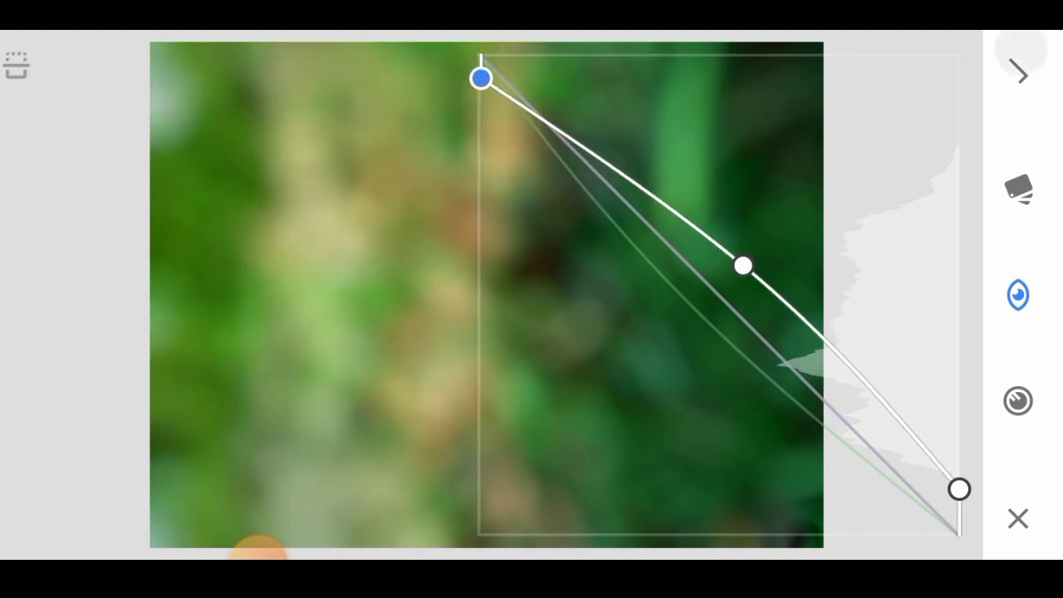
pyautogui.click(1018, 73)
pyautogui.click(1018, 162)
pyautogui.click(712, 95)
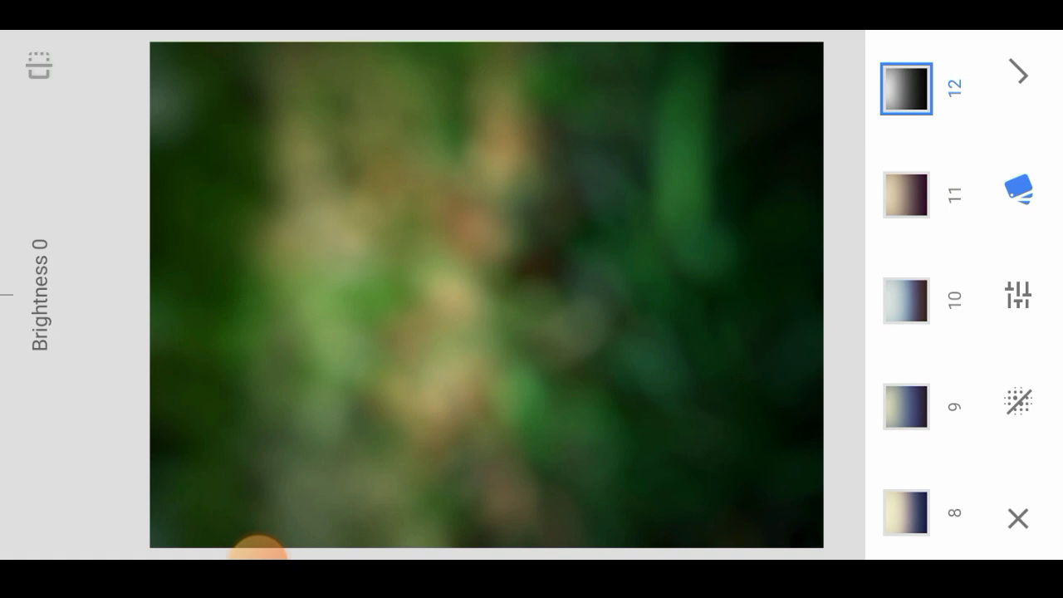
# Step: Set Vintage Vignette Strength +9, Saturation +30 and Style Strength +32, and apply
pyautogui.click(1019, 294)
pyautogui.moveTo(490, 295); pyautogui.dragTo(382, 294)
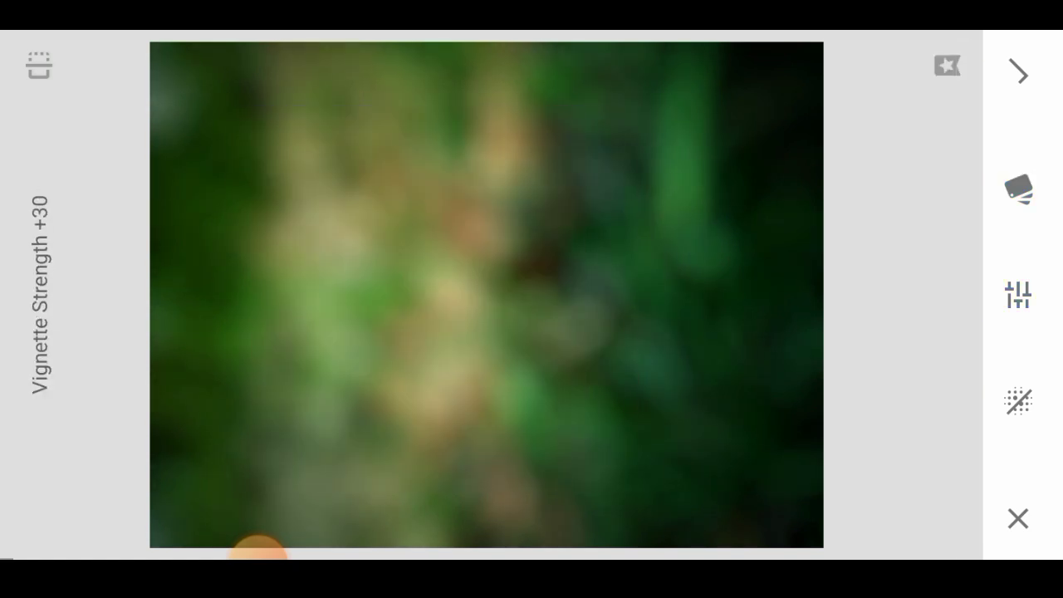
pyautogui.moveTo(486, 274); pyautogui.dragTo(486, 374)
pyautogui.moveTo(532, 295); pyautogui.dragTo(399, 295)
pyautogui.moveTo(486, 332); pyautogui.dragTo(486, 266)
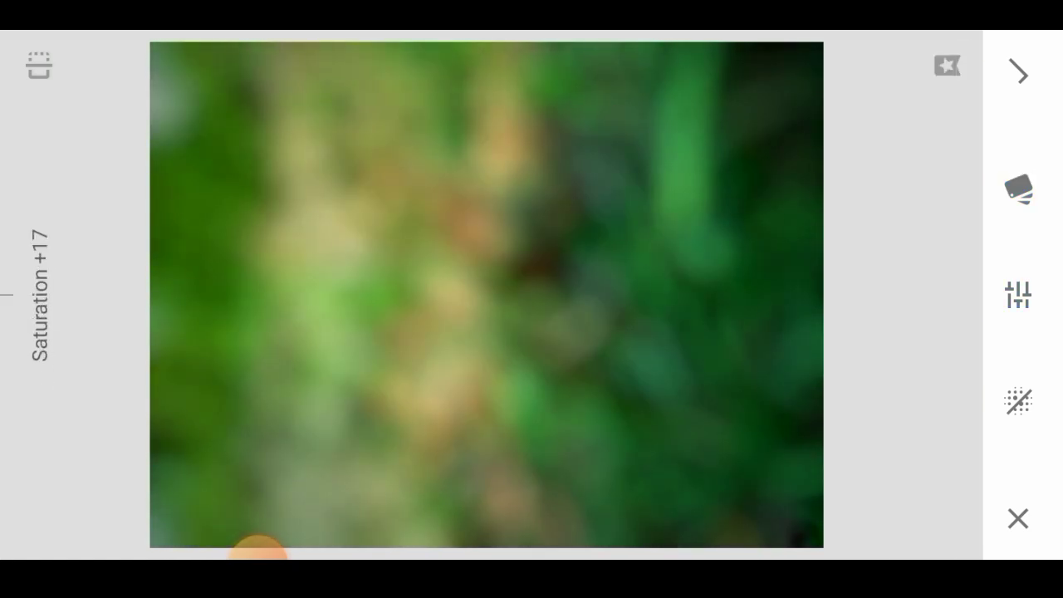
pyautogui.moveTo(399, 295); pyautogui.dragTo(515, 295)
pyautogui.moveTo(486, 332); pyautogui.dragTo(486, 241)
pyautogui.click(1018, 73)
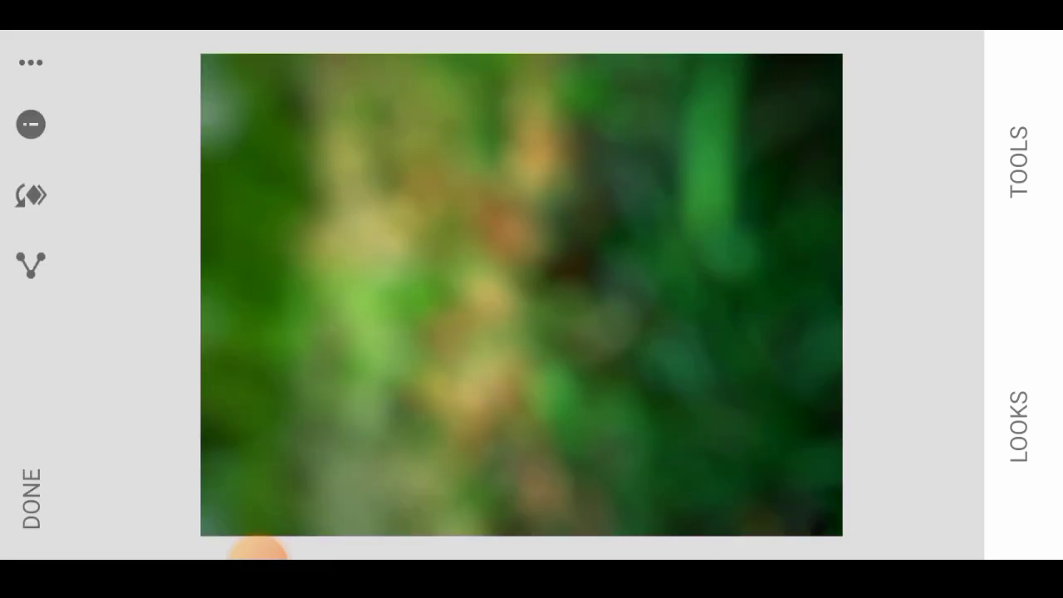
# Step: Tune Image: Contrast +10, Saturation +23, Ambiance -25, Highlights -24, Shadows +17, Warmth -40
pyautogui.click(1019, 162)
pyautogui.click(372, 493)
pyautogui.moveTo(465, 295)
pyautogui.mouseDown()
pyautogui.moveTo(540, 295)
pyautogui.moveTo(540, 249)
pyautogui.mouseUp()
pyautogui.moveTo(486, 332)
pyautogui.mouseDown()
pyautogui.moveTo(486, 291)
pyautogui.moveTo(506, 295)
pyautogui.moveTo(498, 274)
pyautogui.moveTo(499, 348)
pyautogui.mouseUp()
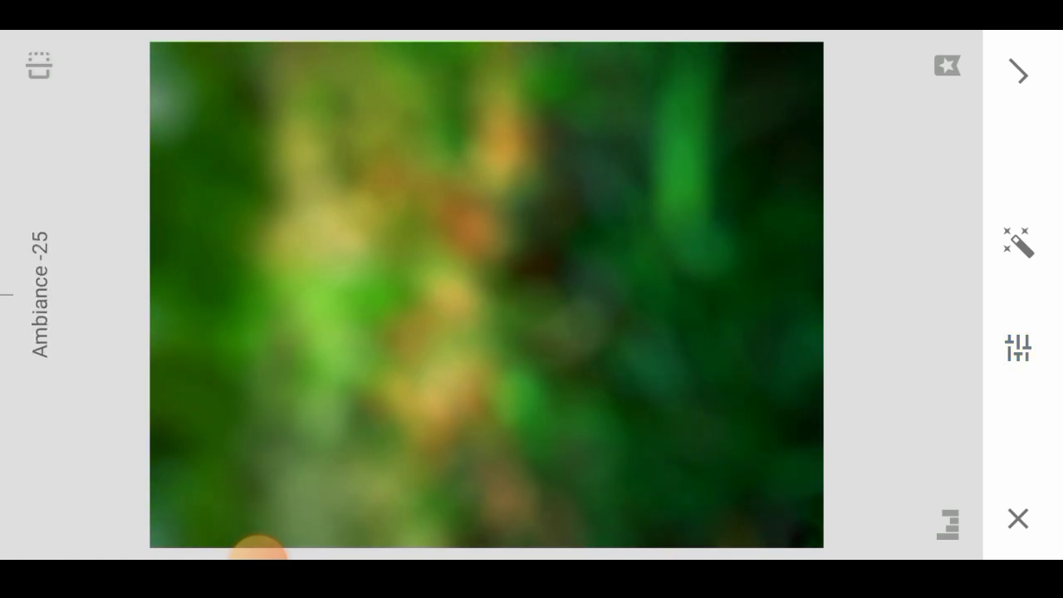
pyautogui.moveTo(482, 295)
pyautogui.mouseDown()
pyautogui.moveTo(511, 295)
pyautogui.moveTo(498, 274)
pyautogui.moveTo(486, 295)
pyautogui.moveTo(498, 266)
pyautogui.moveTo(491, 299)
pyautogui.moveTo(556, 295)
pyautogui.mouseUp()
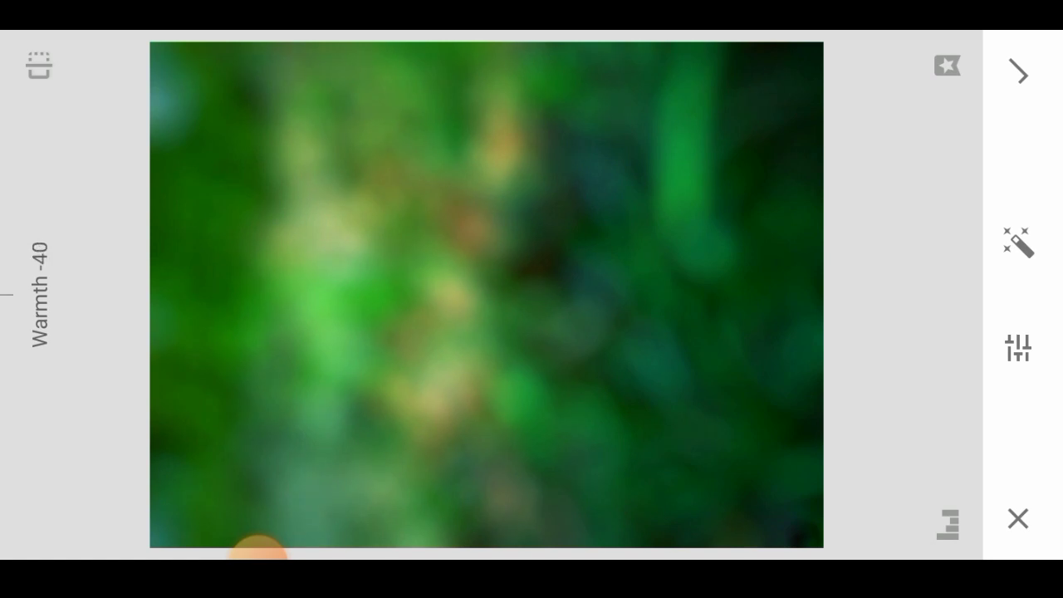
pyautogui.click(1019, 73)
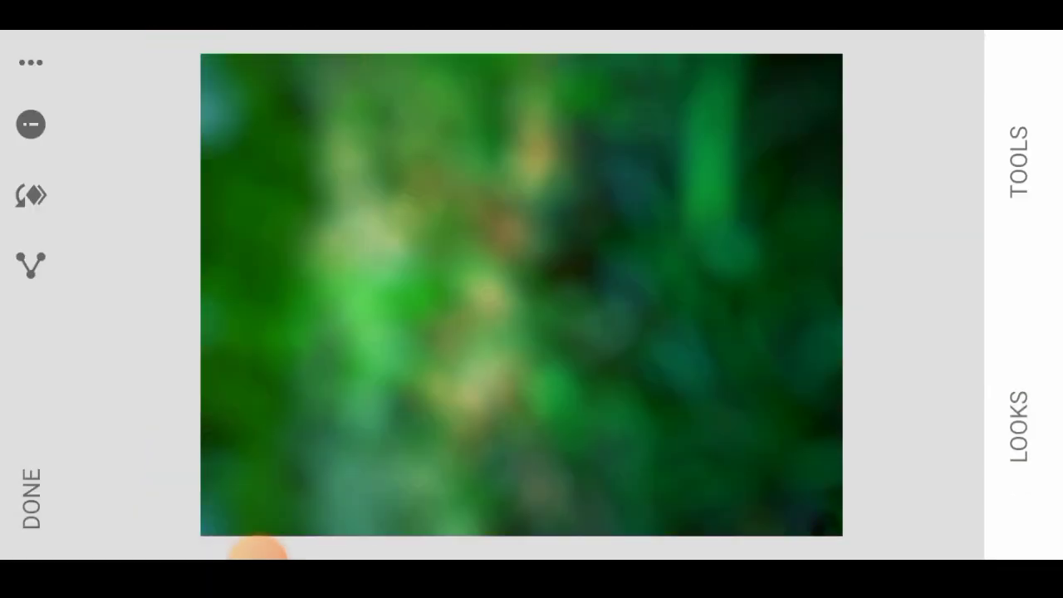
# Step: Apply a second Lens Blur: Blur Strength +100, Transition 0, Vignette +5, centre top-right
pyautogui.click(1018, 162)
pyautogui.click(946, 96)
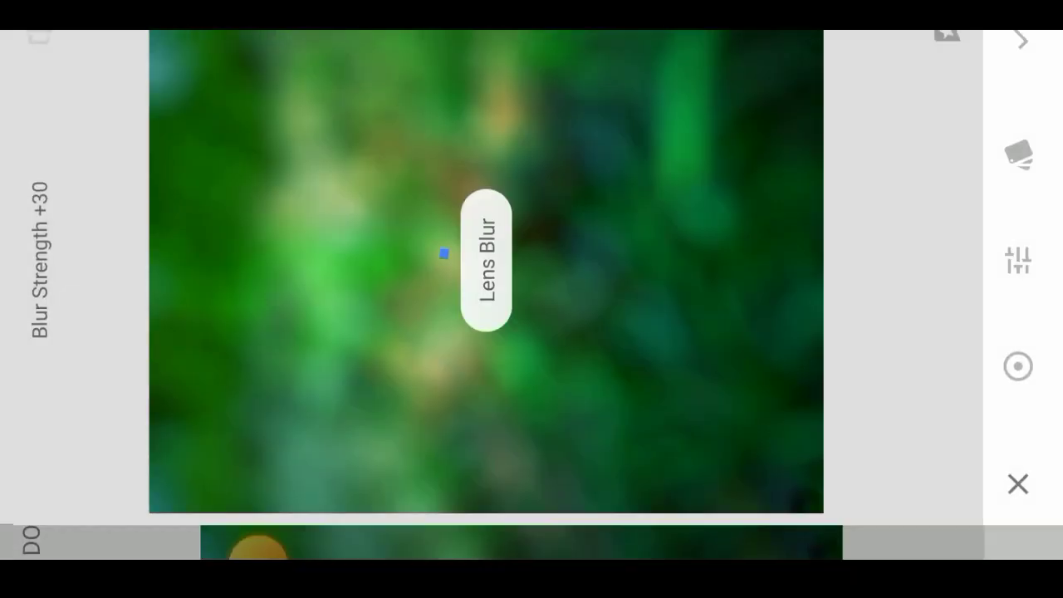
pyautogui.moveTo(486, 249); pyautogui.dragTo(486, 348)
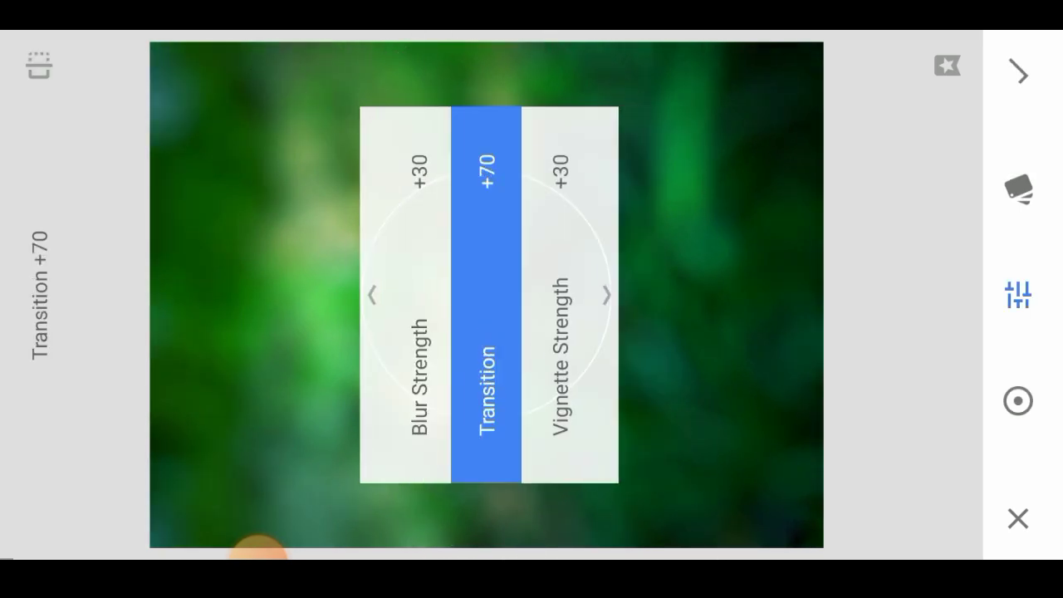
pyautogui.moveTo(581, 374); pyautogui.dragTo(374, 374)
pyautogui.moveTo(557, 348); pyautogui.dragTo(557, 249)
pyautogui.moveTo(374, 374); pyautogui.dragTo(581, 374)
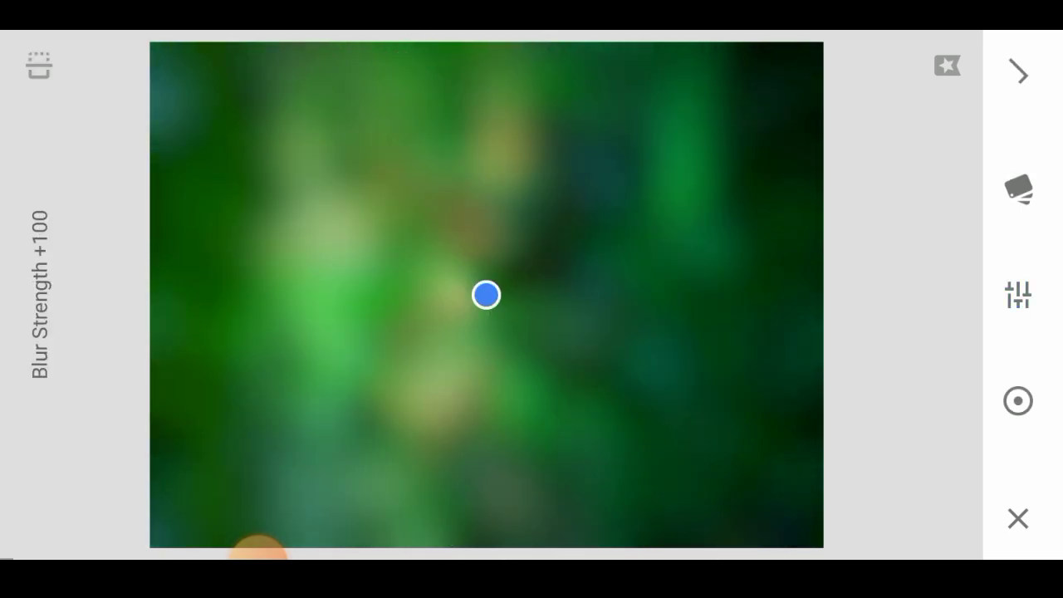
pyautogui.moveTo(770, 50); pyautogui.dragTo(823, 42)
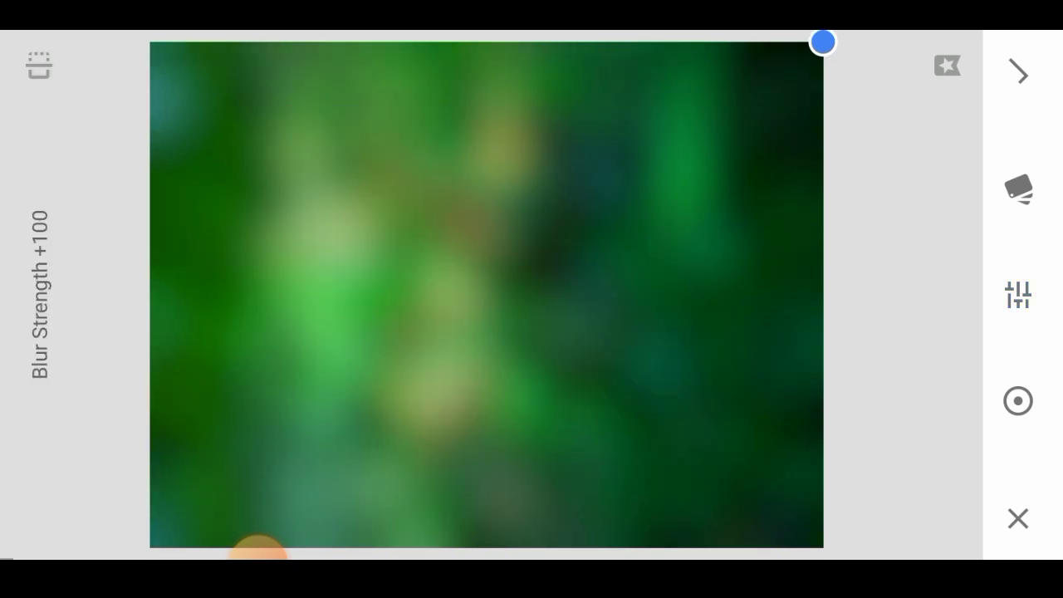
pyautogui.click(1019, 73)
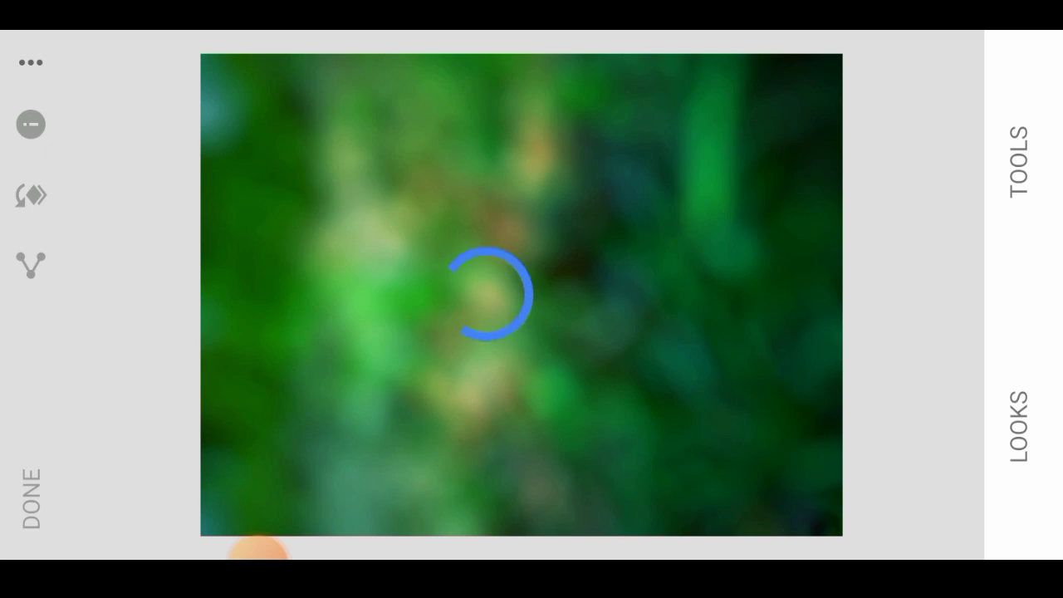
# Step: Apply a rotated linear Lens Blur centred bottom-left with Transition +50, then finish editing
pyautogui.click(1019, 162)
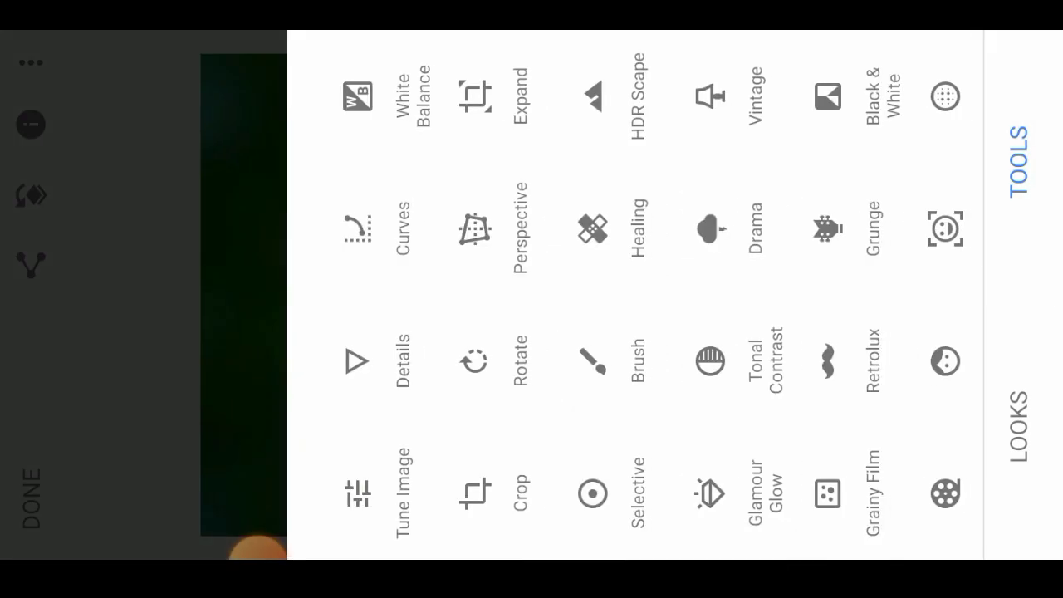
pyautogui.click(945, 96)
pyautogui.click(1018, 400)
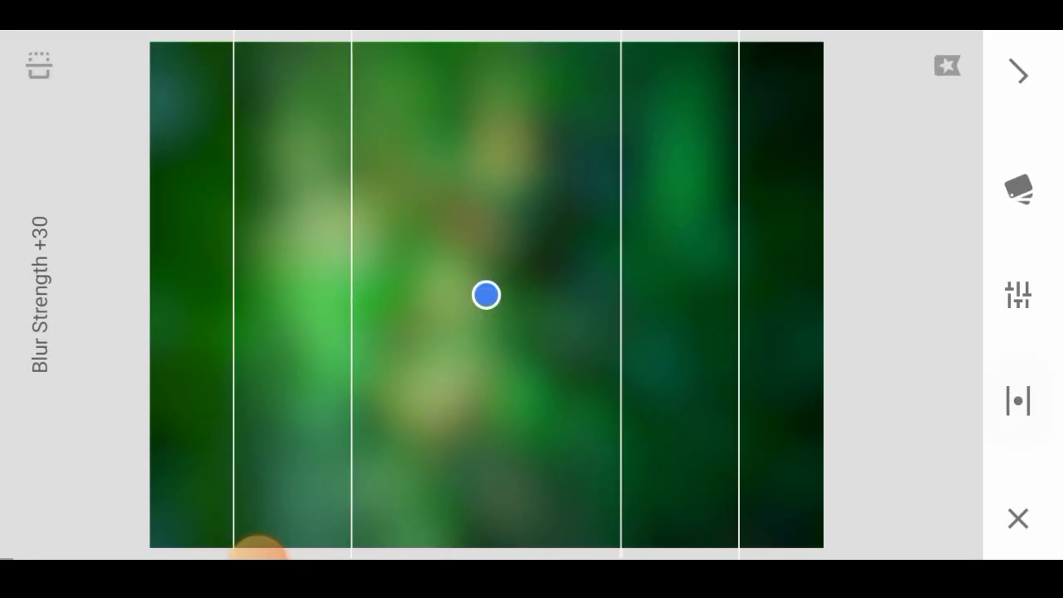
pyautogui.moveTo(486, 124); pyautogui.dragTo(452, 125)
pyautogui.moveTo(486, 295)
pyautogui.mouseDown()
pyautogui.moveTo(150, 273)
pyautogui.moveTo(159, 297)
pyautogui.moveTo(150, 541)
pyautogui.mouseUp()
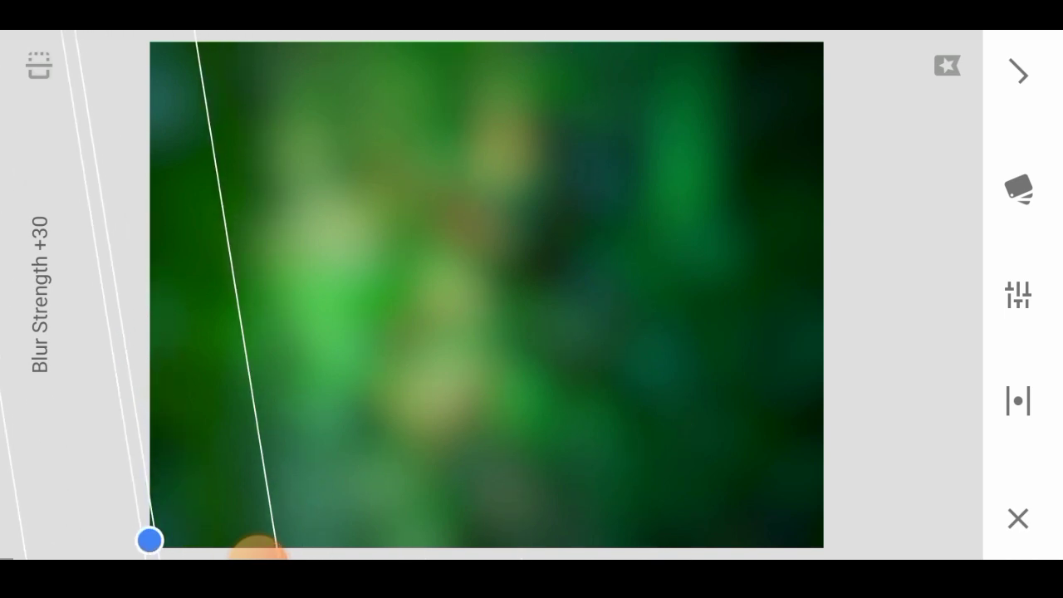
pyautogui.moveTo(486, 250)
pyautogui.mouseDown()
pyautogui.moveTo(486, 299)
pyautogui.moveTo(390, 294)
pyautogui.moveTo(486, 299)
pyautogui.moveTo(453, 295)
pyautogui.mouseUp()
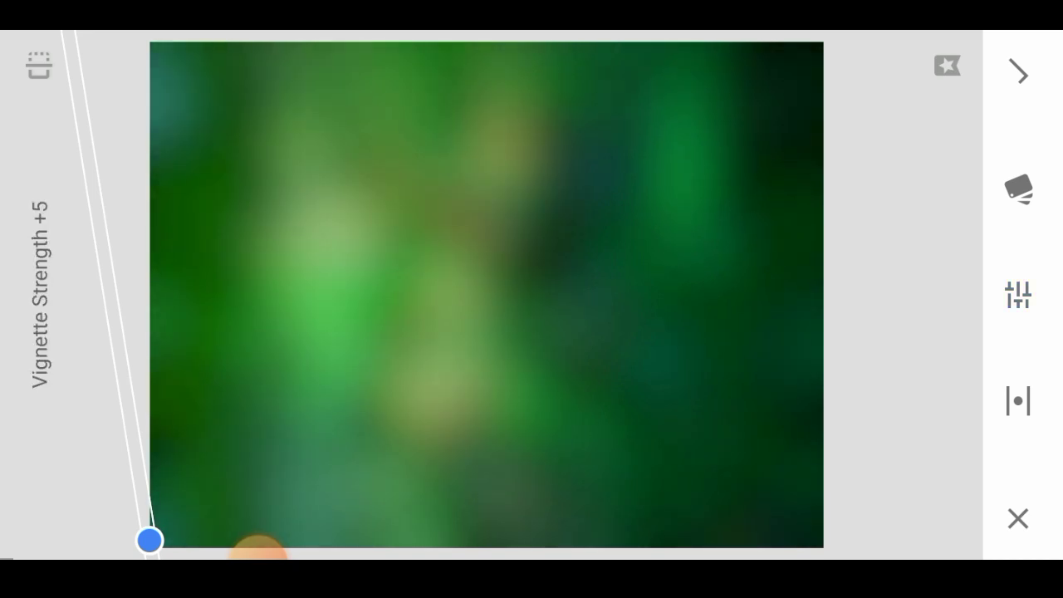
pyautogui.click(1019, 73)
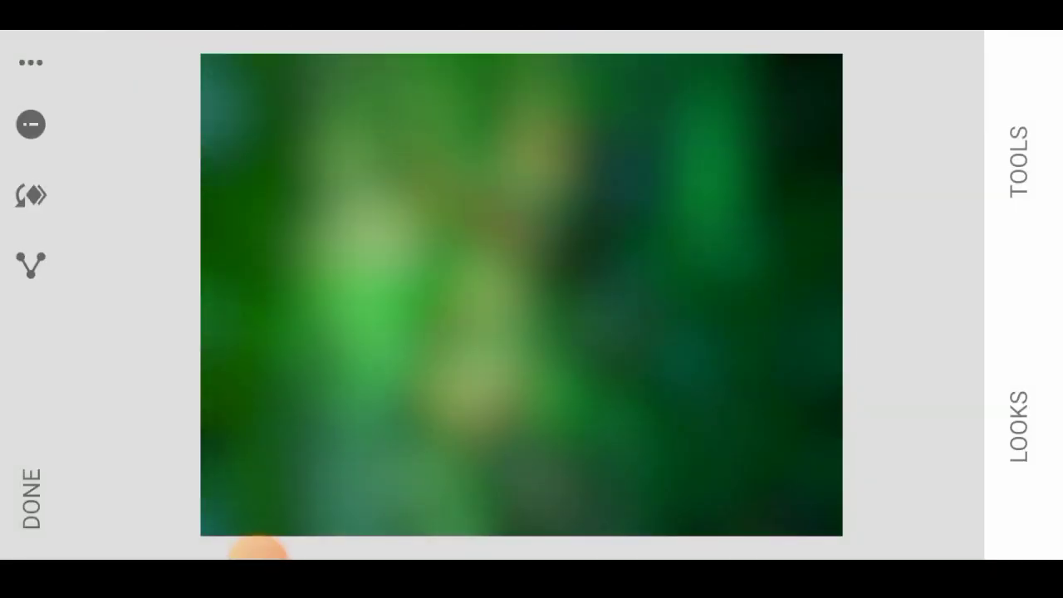
pyautogui.click(31, 499)
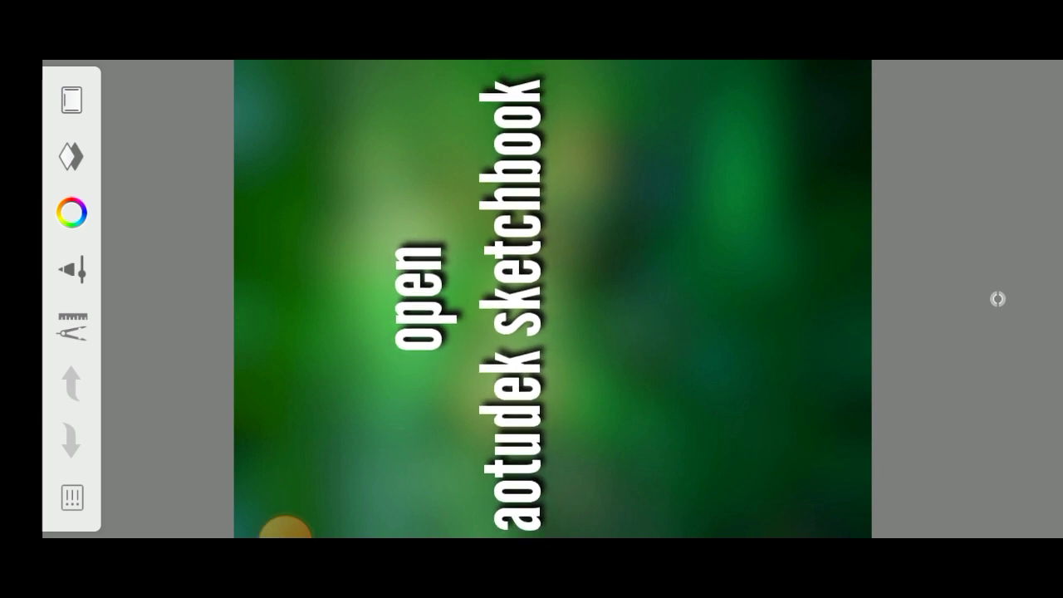
# Step: Import the original leaf-on-twig photo and place it over the blurred green image
pyautogui.click(71, 326)
pyautogui.click(378, 304)
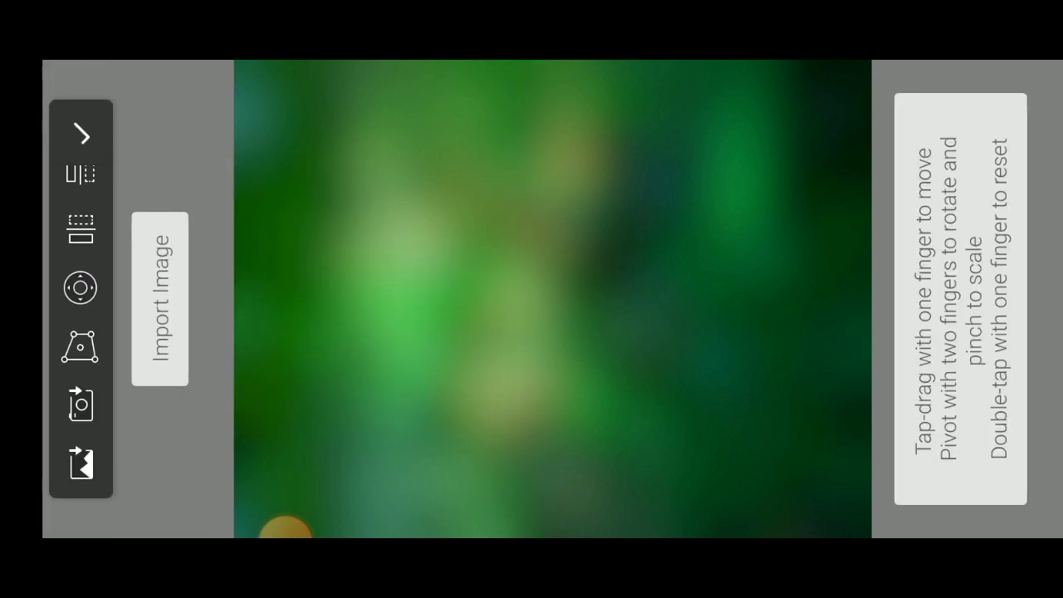
pyautogui.click(160, 299)
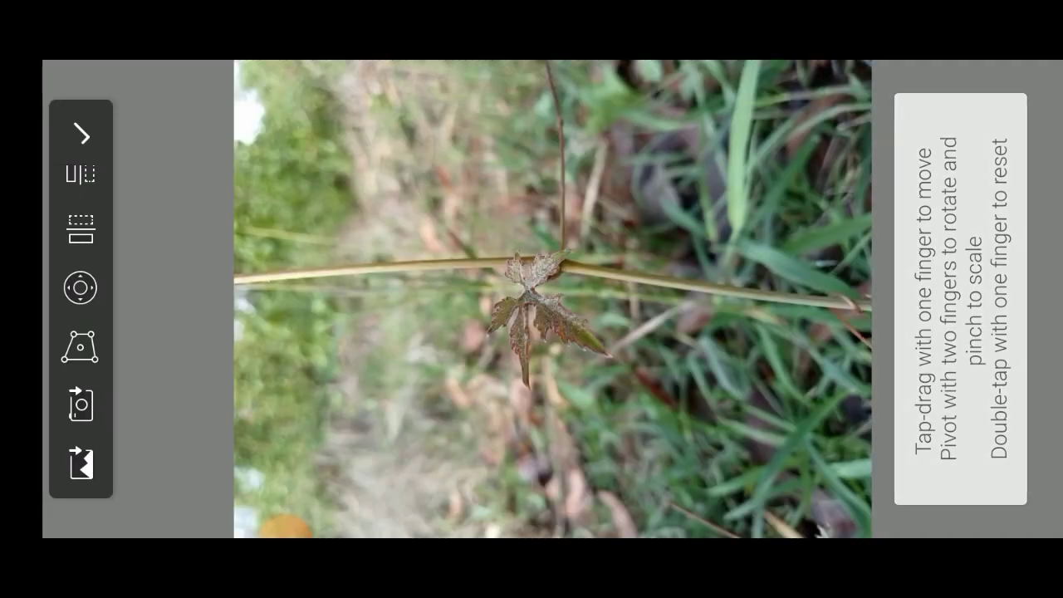
pyautogui.click(81, 133)
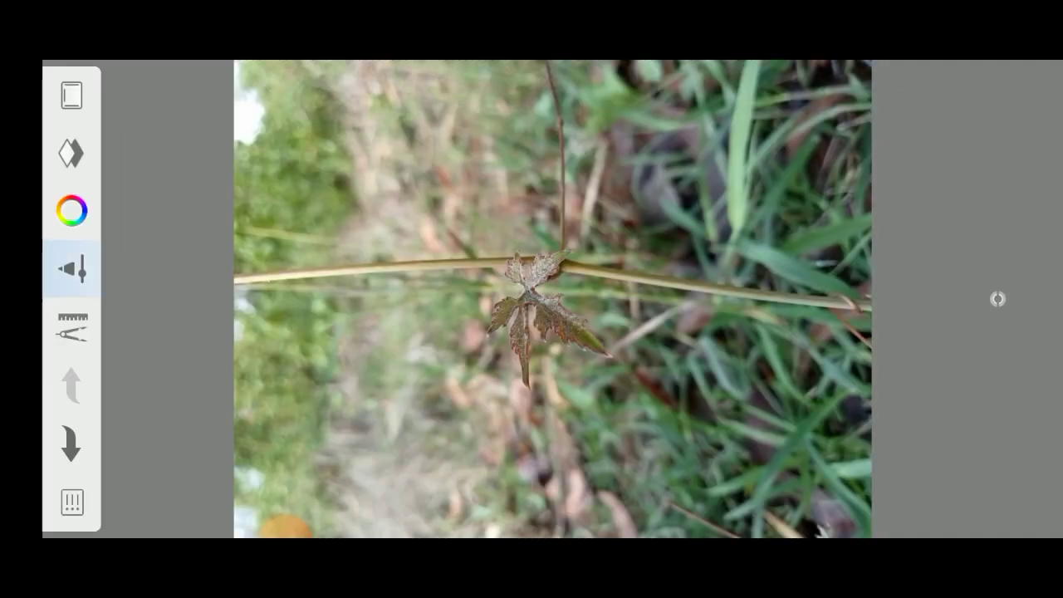
# Step: Increase the brush size from 8.4 to 44.6
pyautogui.click(71, 152)
pyautogui.click(88, 199)
pyautogui.moveTo(340, 446); pyautogui.dragTo(341, 242)
pyautogui.click(1001, 299)
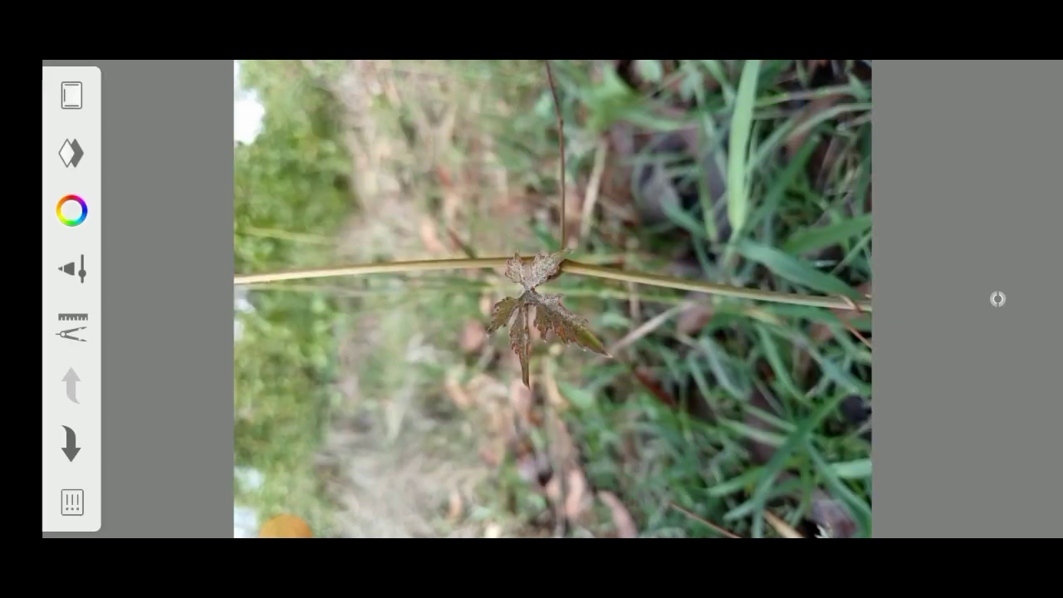
# Step: Reveal the blurred green along the bottom of the photo, lower left to lower right
pyautogui.moveTo(254, 432)
pyautogui.mouseDown()
pyautogui.moveTo(416, 465)
pyautogui.moveTo(241, 482)
pyautogui.moveTo(481, 470)
pyautogui.moveTo(564, 503)
pyautogui.mouseUp()
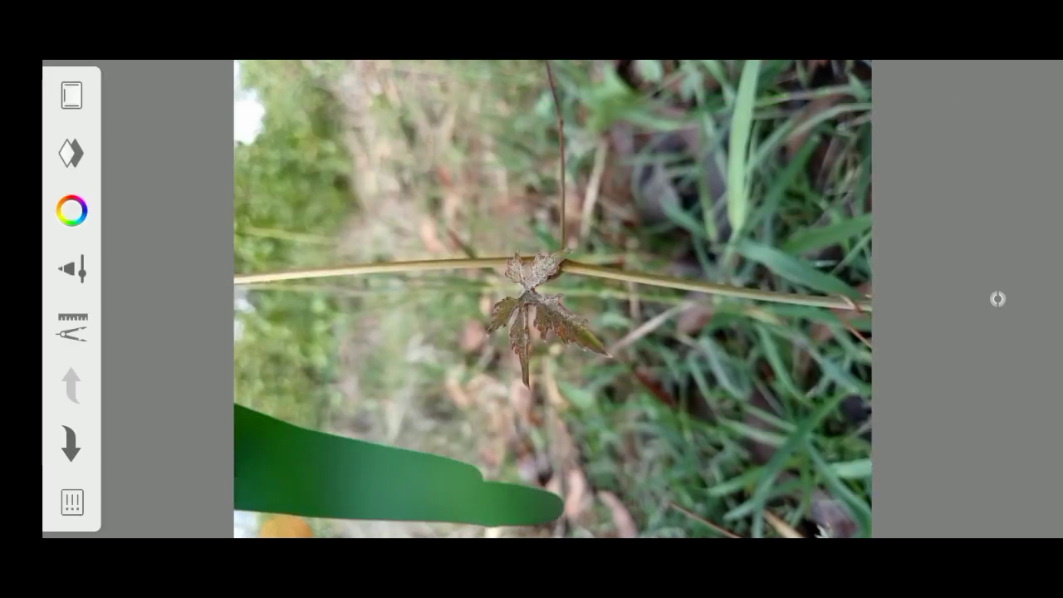
pyautogui.moveTo(490, 515); pyautogui.dragTo(249, 530)
pyautogui.moveTo(632, 519); pyautogui.dragTo(735, 519)
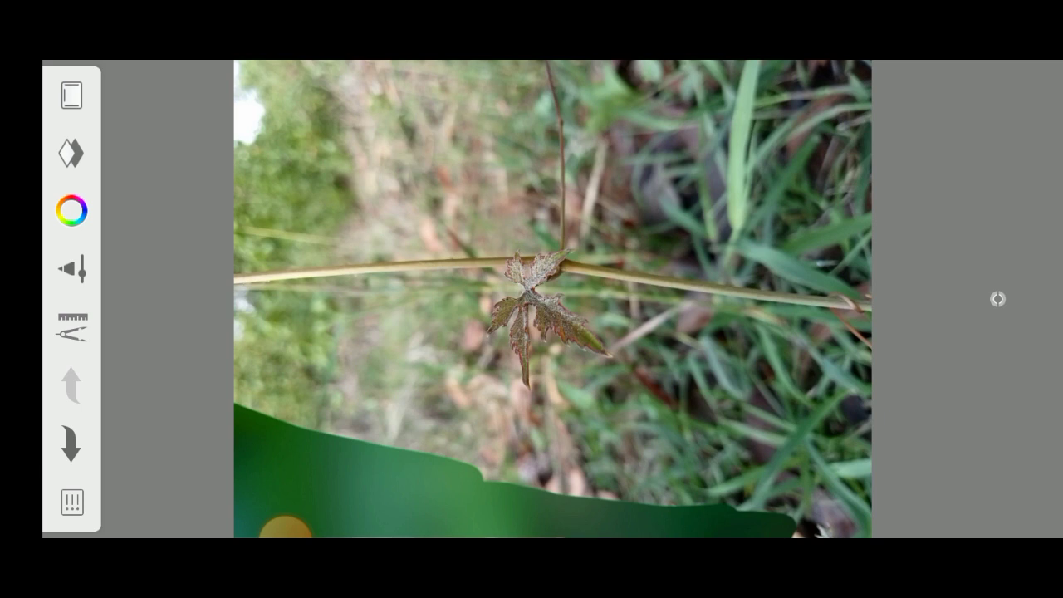
pyautogui.moveTo(735, 511); pyautogui.dragTo(863, 517)
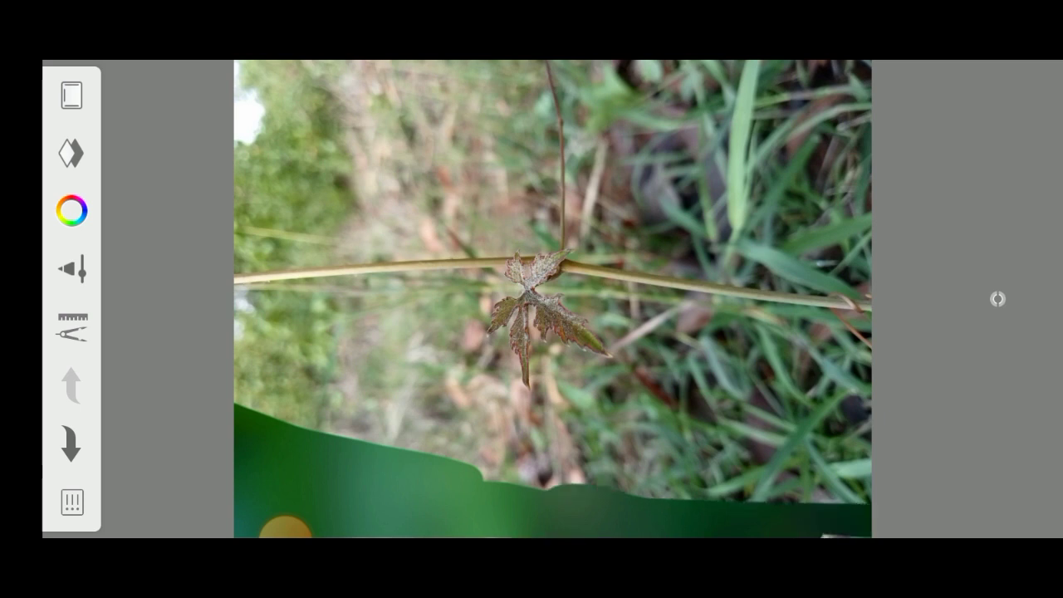
pyautogui.moveTo(598, 482); pyautogui.dragTo(864, 506)
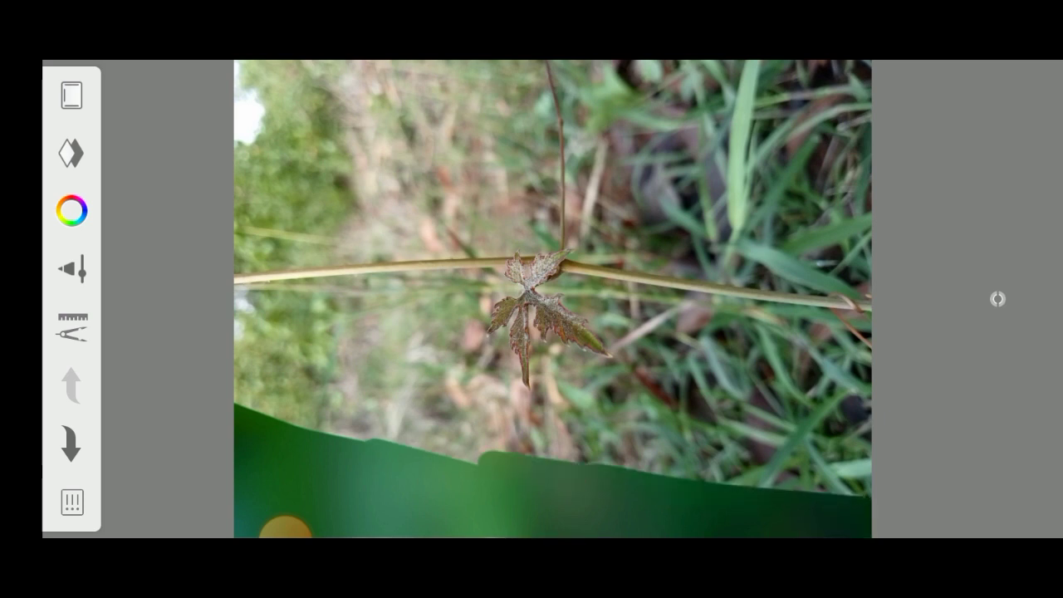
pyautogui.moveTo(241, 383); pyautogui.dragTo(573, 444)
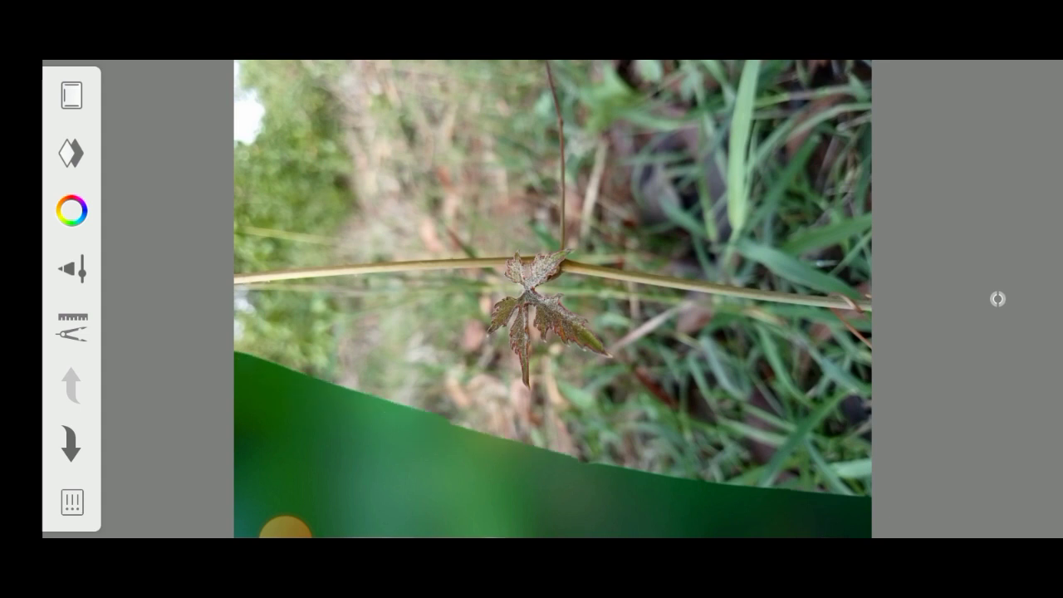
pyautogui.moveTo(665, 474)
pyautogui.mouseDown()
pyautogui.moveTo(864, 432)
pyautogui.moveTo(723, 399)
pyautogui.moveTo(864, 378)
pyautogui.mouseUp()
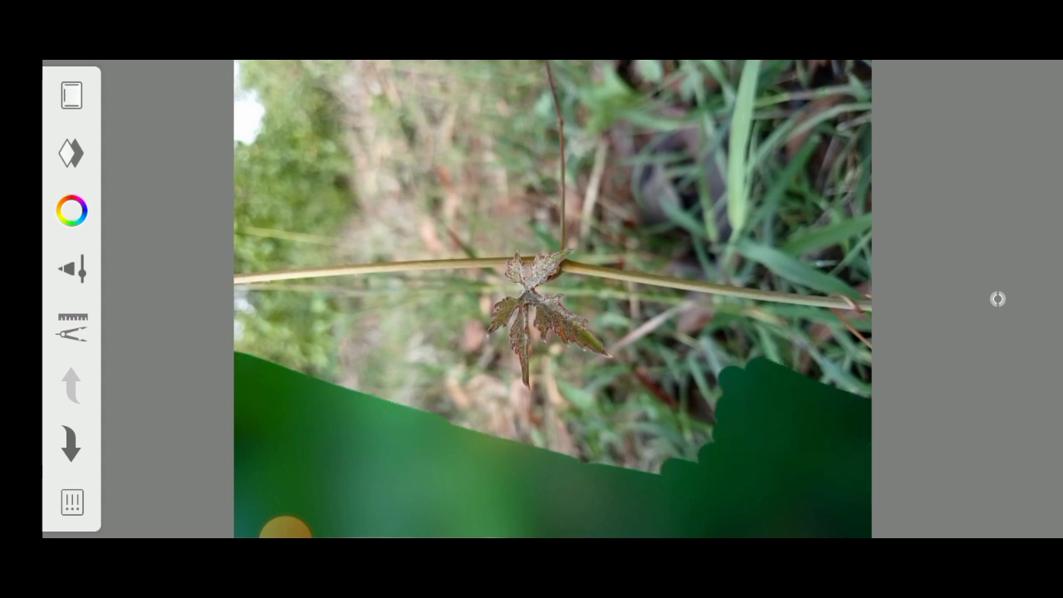
# Step: Cover the top of the photo with blurred green, down toward the twig
pyautogui.moveTo(743, 83); pyautogui.dragTo(868, 93)
pyautogui.moveTo(714, 73); pyautogui.dragTo(585, 70)
pyautogui.moveTo(677, 90); pyautogui.dragTo(864, 162)
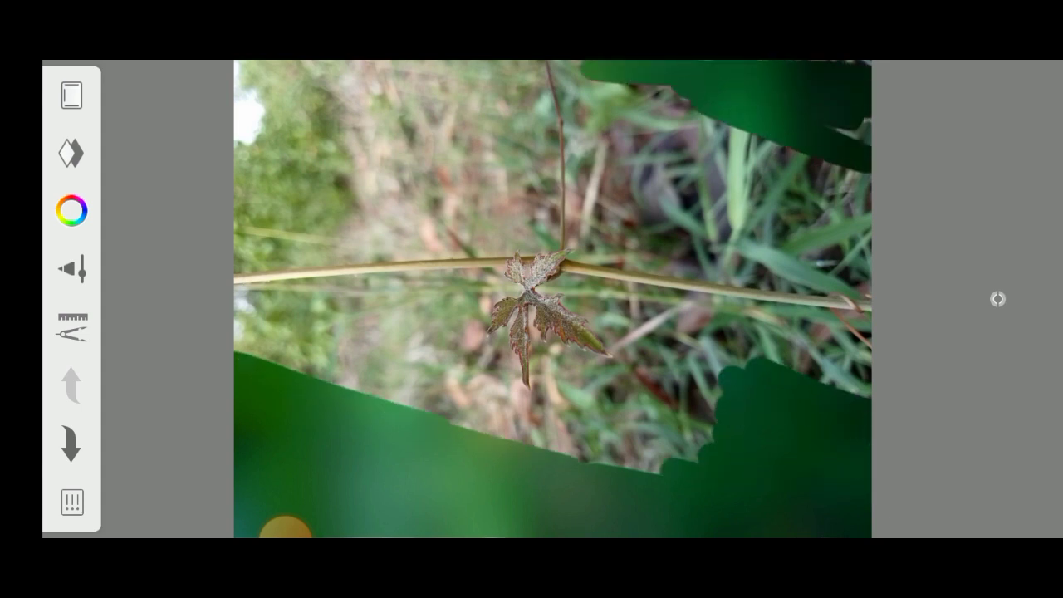
pyautogui.moveTo(690, 117); pyautogui.dragTo(864, 195)
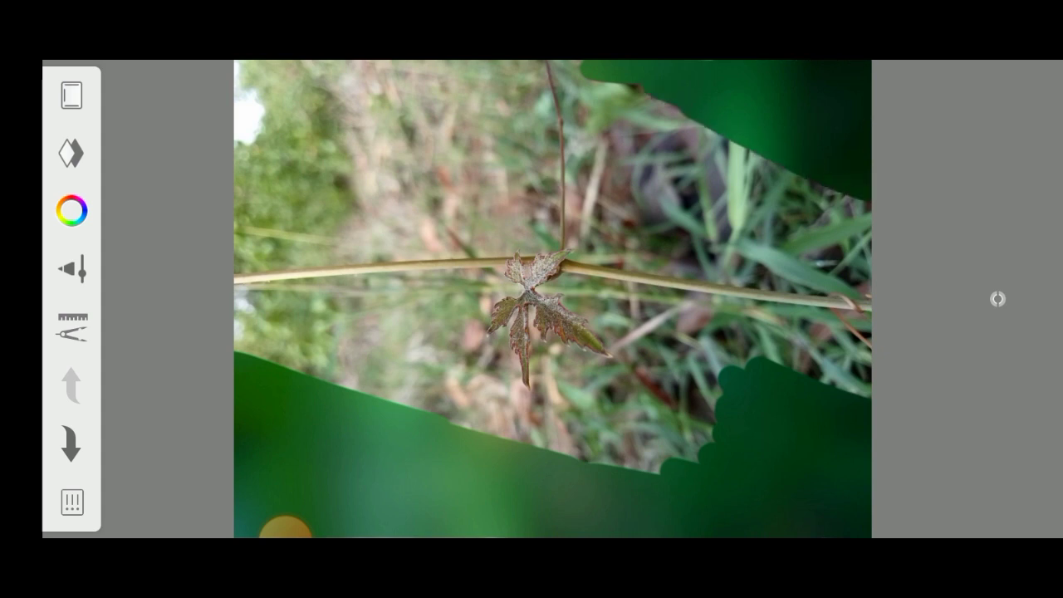
pyautogui.moveTo(665, 104)
pyautogui.mouseDown()
pyautogui.moveTo(864, 216)
pyautogui.moveTo(357, 87)
pyautogui.mouseUp()
pyautogui.moveTo(556, 88)
pyautogui.mouseDown()
pyautogui.moveTo(236, 87)
pyautogui.moveTo(582, 66)
pyautogui.mouseUp()
pyautogui.moveTo(407, 116)
pyautogui.mouseDown()
pyautogui.moveTo(236, 120)
pyautogui.moveTo(632, 133)
pyautogui.mouseUp()
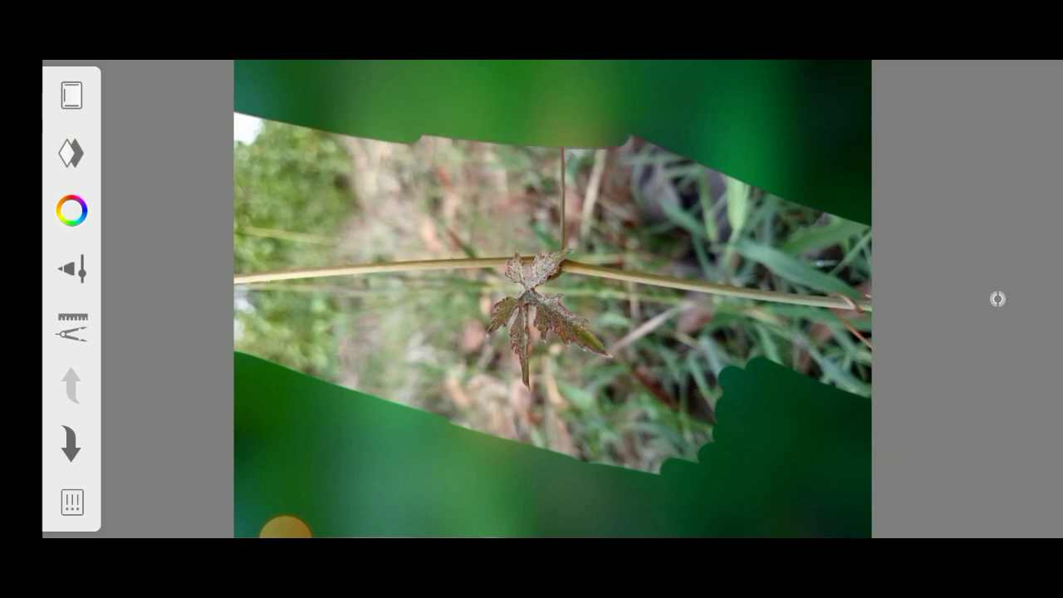
pyautogui.moveTo(536, 150)
pyautogui.mouseDown()
pyautogui.moveTo(237, 141)
pyautogui.moveTo(506, 162)
pyautogui.mouseUp()
pyautogui.moveTo(482, 167); pyautogui.dragTo(237, 170)
pyautogui.moveTo(431, 174)
pyautogui.mouseDown()
pyautogui.moveTo(237, 187)
pyautogui.moveTo(415, 199)
pyautogui.moveTo(722, 187)
pyautogui.moveTo(868, 241)
pyautogui.moveTo(615, 211)
pyautogui.mouseUp()
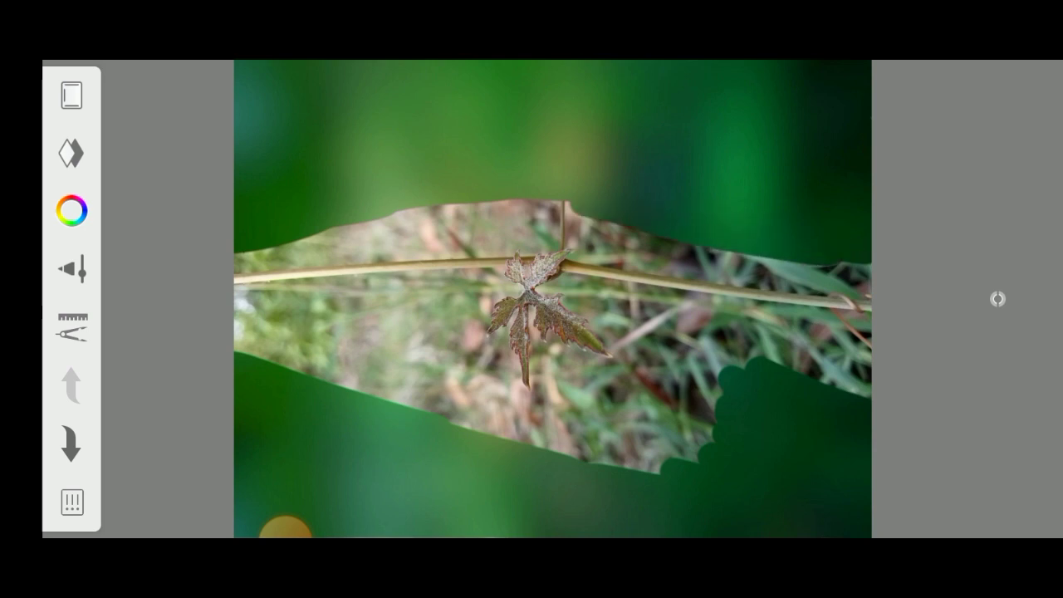
# Step: Bring the lower-left and lower-middle green up to the twig, undoing and repainting the last strokes
pyautogui.moveTo(241, 332); pyautogui.dragTo(573, 441)
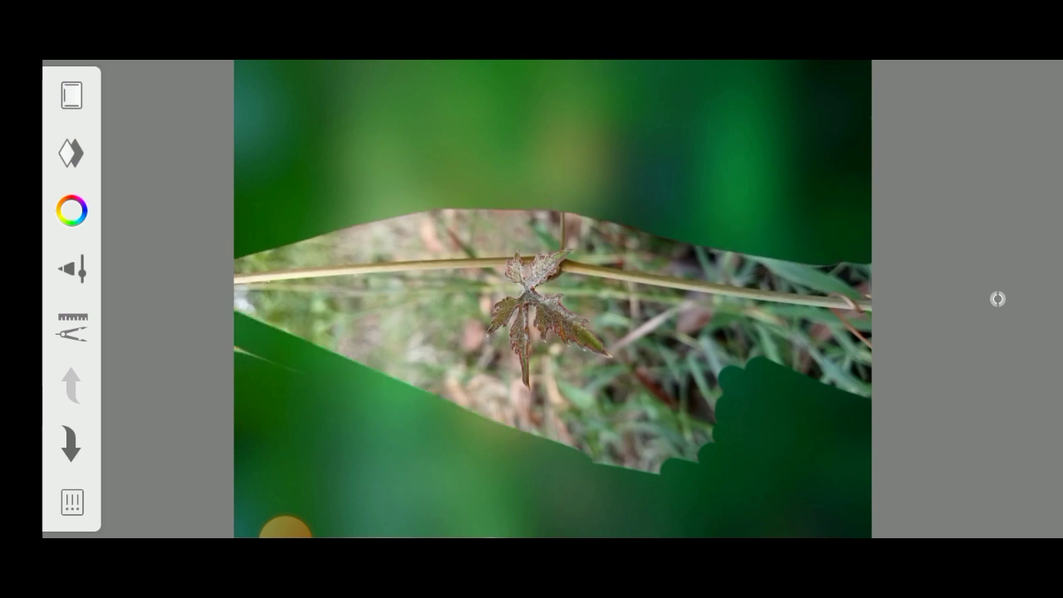
pyautogui.moveTo(440, 390); pyautogui.dragTo(274, 328)
pyautogui.moveTo(424, 324); pyautogui.dragTo(241, 303)
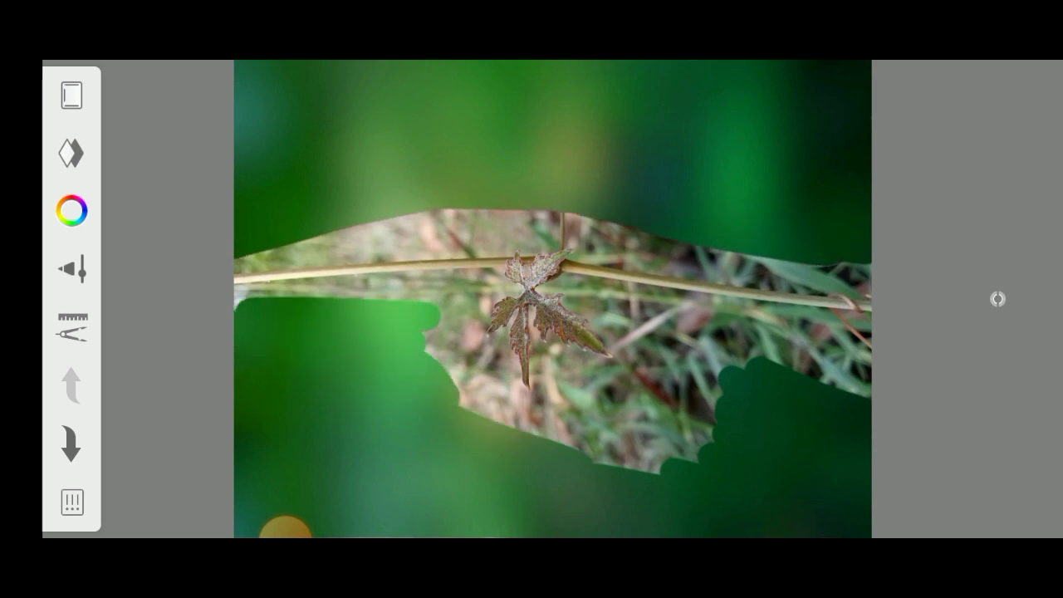
pyautogui.moveTo(473, 424); pyautogui.dragTo(706, 440)
pyautogui.moveTo(581, 415); pyautogui.dragTo(706, 365)
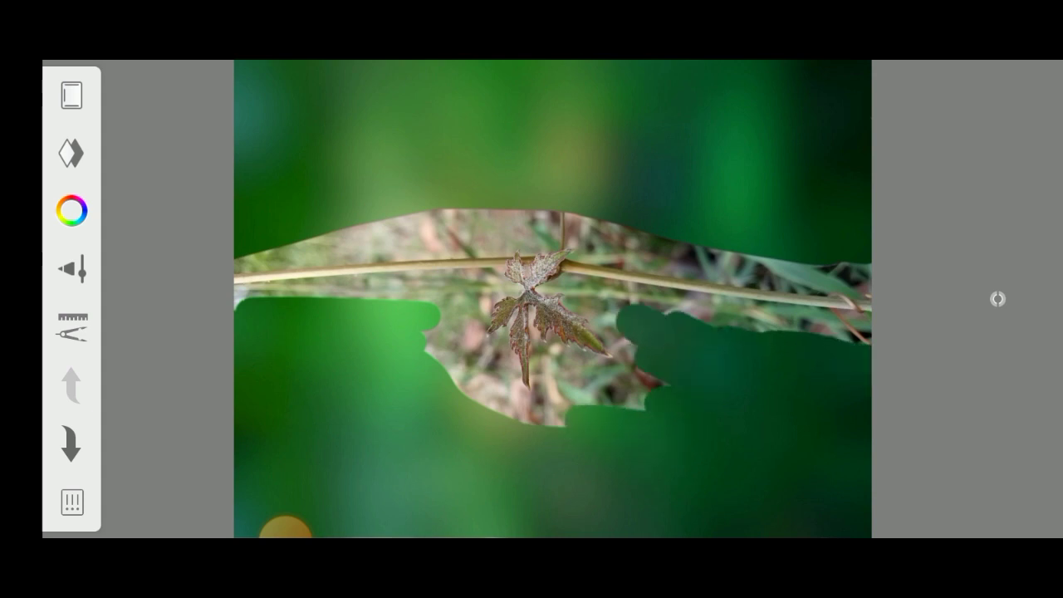
pyautogui.moveTo(640, 405); pyautogui.dragTo(469, 384)
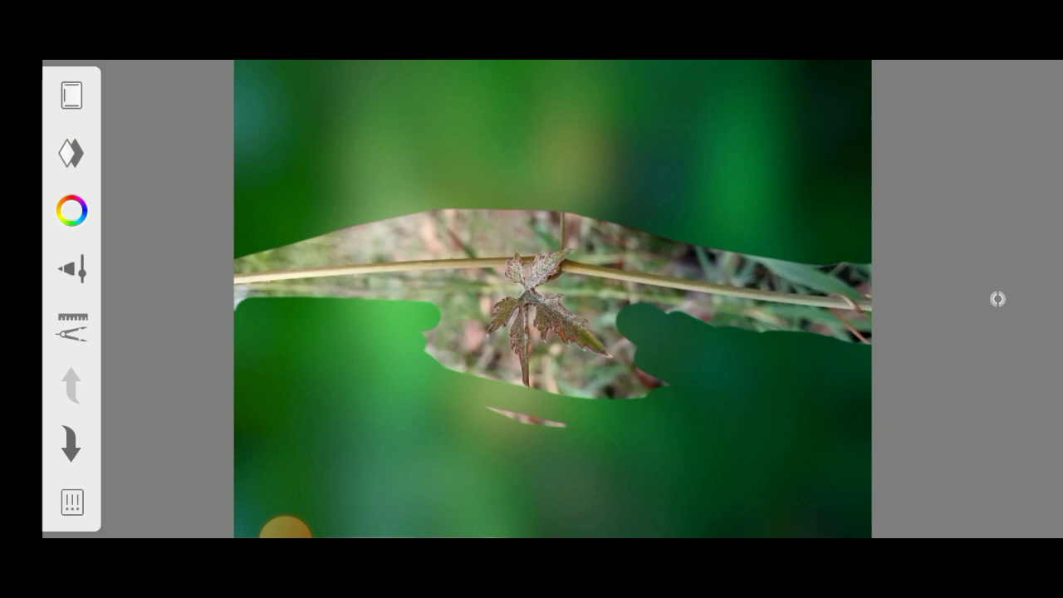
pyautogui.click(71, 445)
pyautogui.moveTo(706, 440)
pyautogui.mouseDown()
pyautogui.moveTo(474, 416)
pyautogui.moveTo(241, 341)
pyautogui.mouseUp()
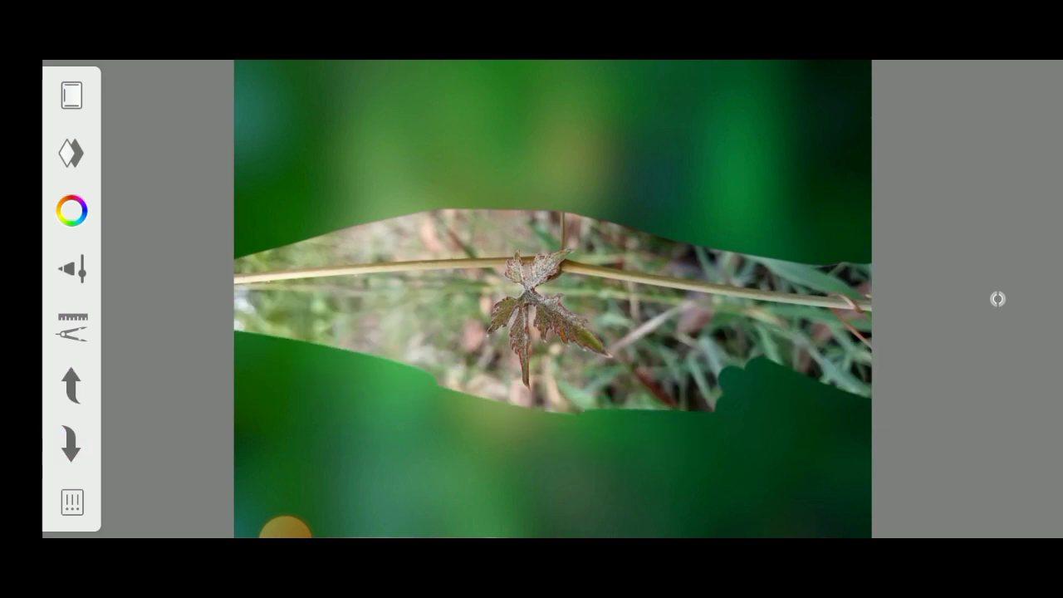
# Step: Shrink the eraser brush size to 12.8
pyautogui.scroll(2, 552, 299)
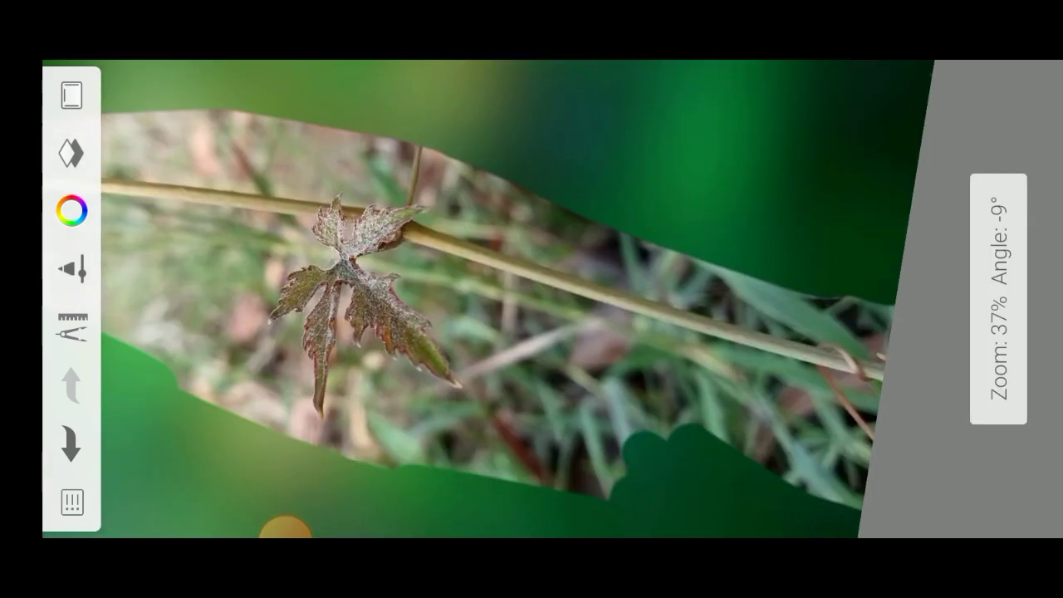
pyautogui.scroll(2, 552, 299)
pyautogui.scroll(1, 552, 299)
pyautogui.scroll(3, 552, 299)
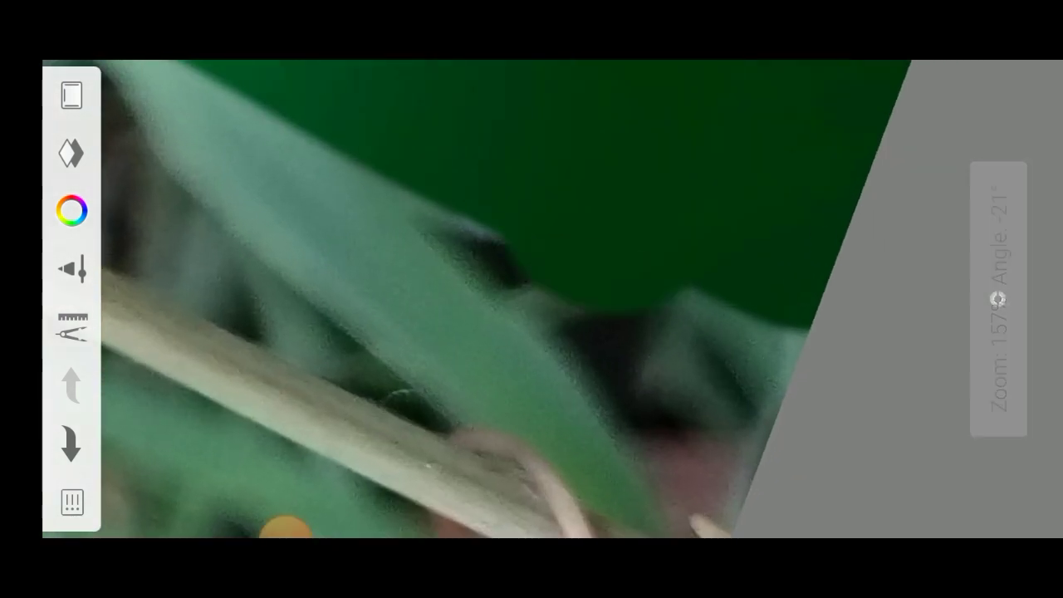
pyautogui.click(71, 268)
pyautogui.moveTo(341, 233); pyautogui.dragTo(340, 437)
pyautogui.click(1002, 299)
# Step: Paint dark green strokes over the background beside the twig, right of the leaf
pyautogui.scroll(2, 552, 299)
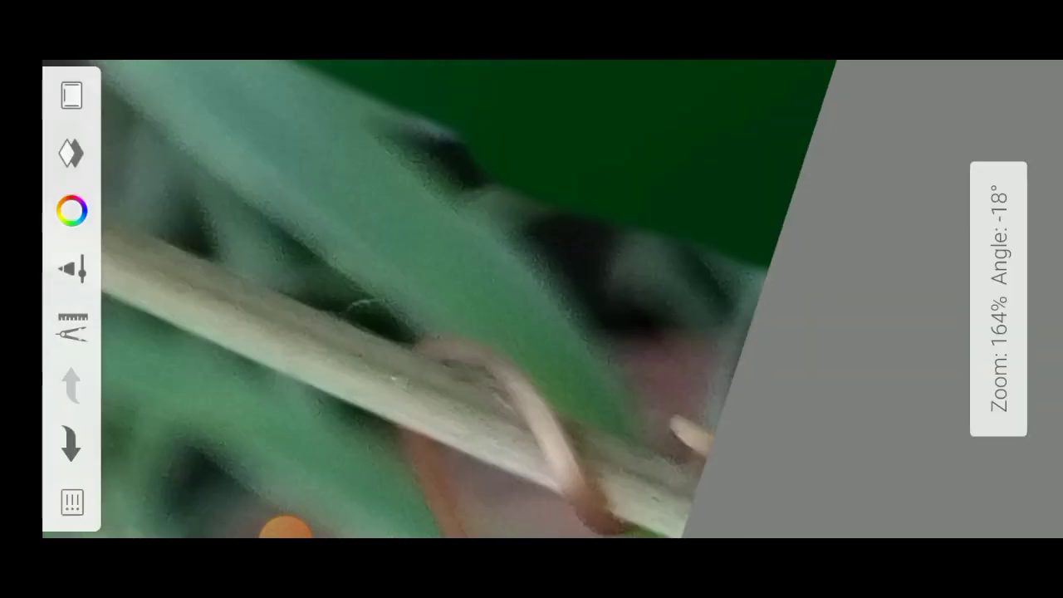
pyautogui.scroll(2, 552, 299)
pyautogui.scroll(3, 553, 299)
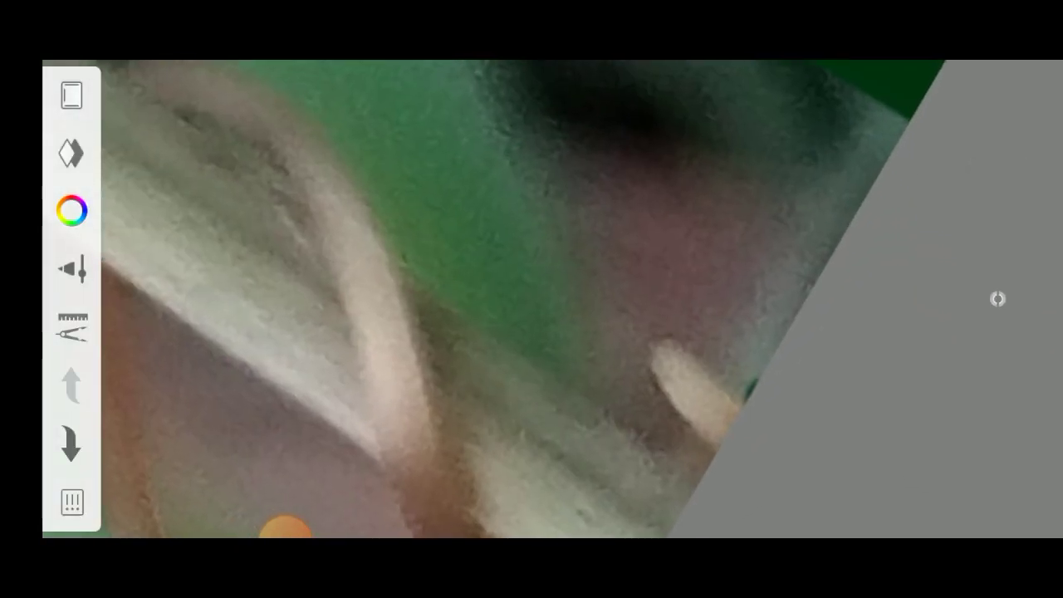
pyautogui.moveTo(573, 245); pyautogui.dragTo(760, 353)
pyautogui.scroll(1, 552, 299)
pyautogui.moveTo(768, 491); pyautogui.dragTo(536, 212)
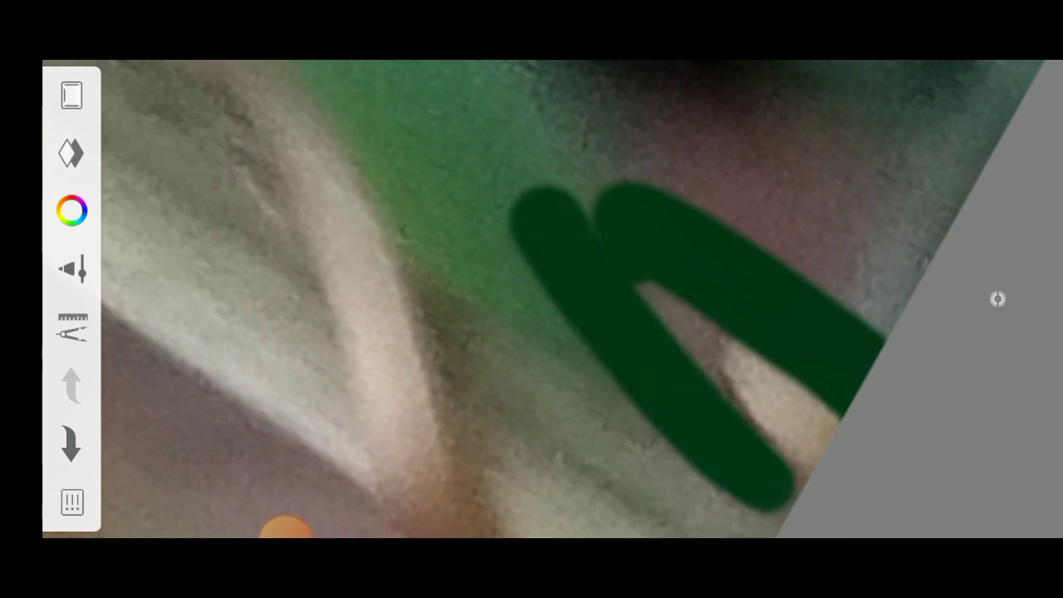
pyautogui.scroll(-1, 553, 299)
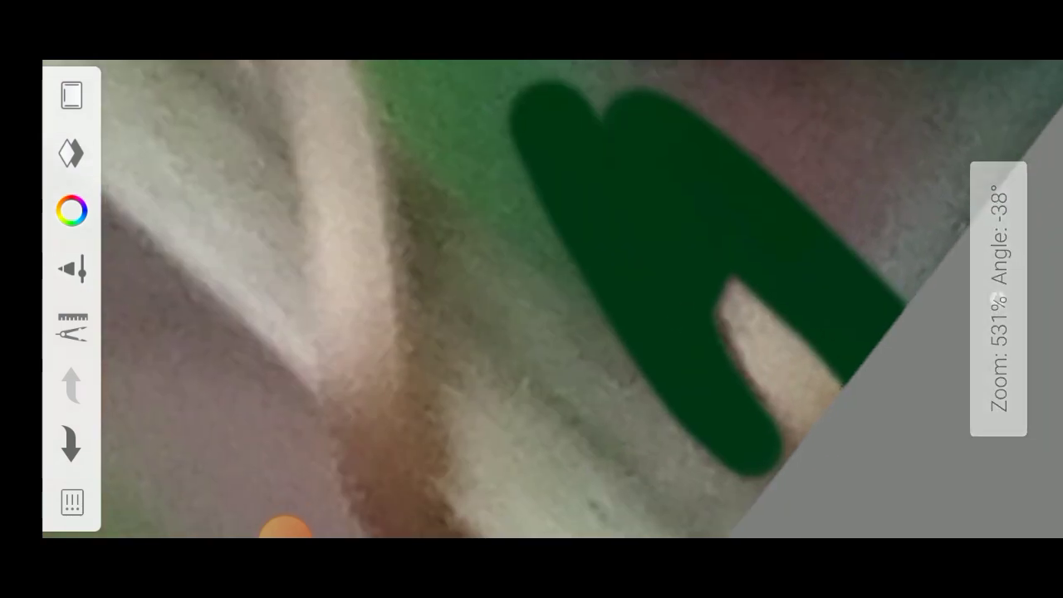
pyautogui.scroll(-2, 552, 299)
pyautogui.moveTo(831, 465); pyautogui.dragTo(590, 274)
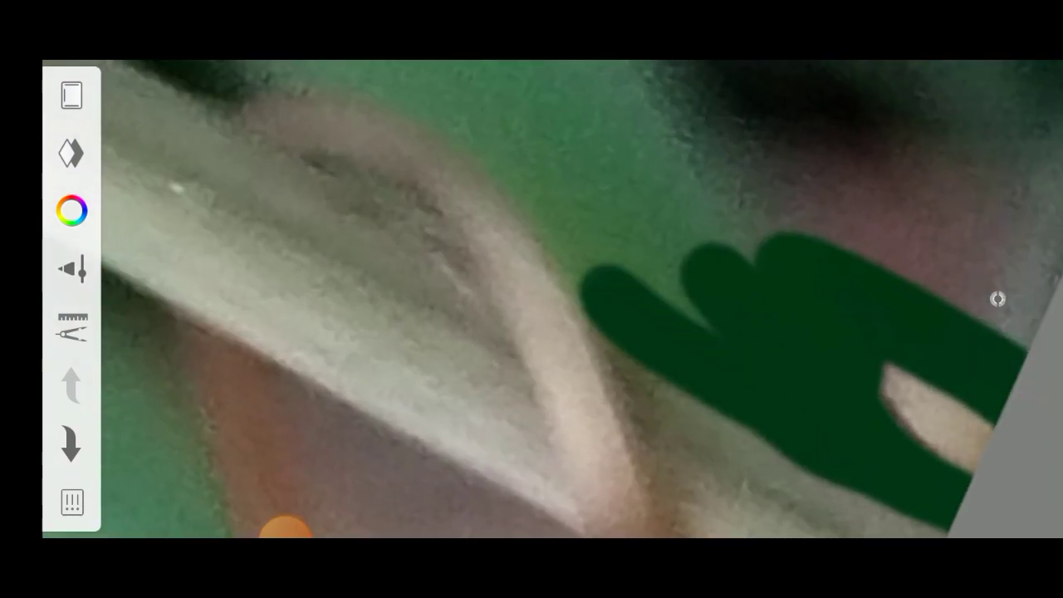
pyautogui.scroll(2, 553, 299)
pyautogui.moveTo(789, 424); pyautogui.dragTo(415, 274)
pyautogui.scroll(2, 552, 300)
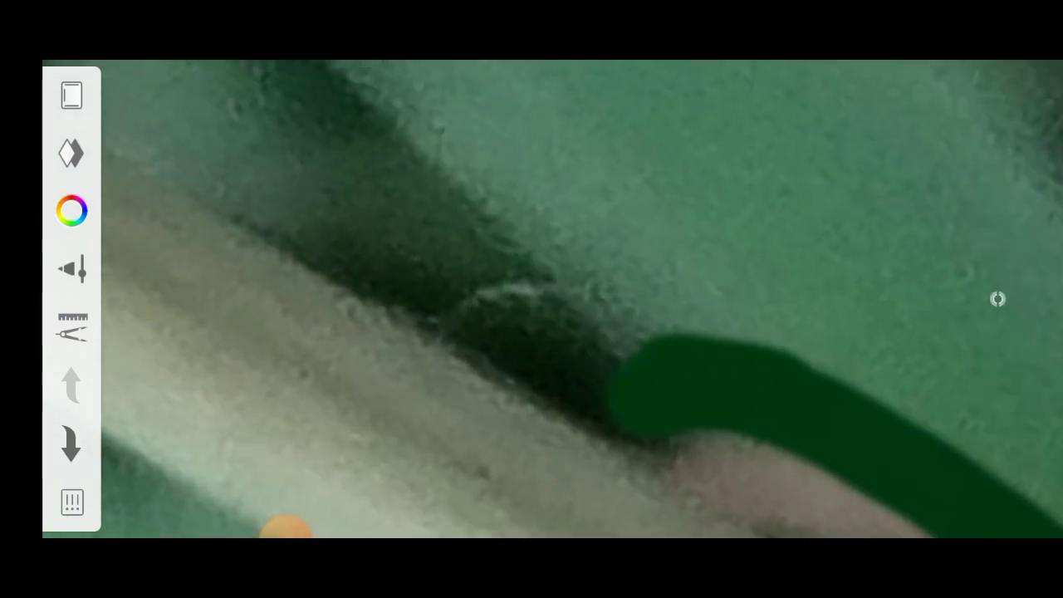
pyautogui.scroll(-1, 552, 299)
pyautogui.moveTo(781, 423); pyautogui.dragTo(353, 204)
pyautogui.moveTo(898, 399); pyautogui.dragTo(498, 203)
# Step: Extend the dark green with long strokes along the twig's upper edge
pyautogui.scroll(-1, 553, 299)
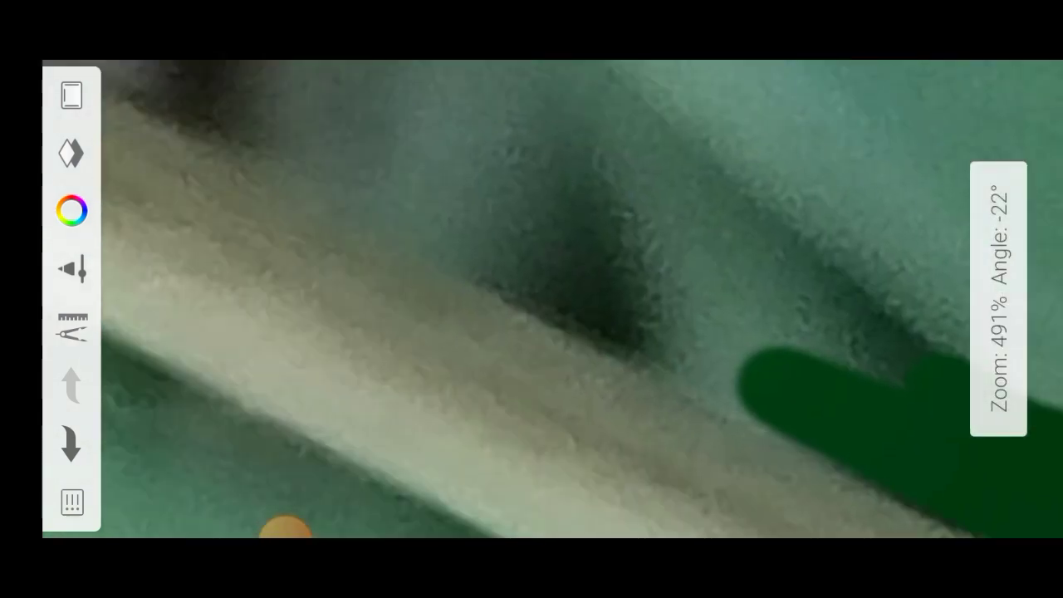
pyautogui.moveTo(997, 333)
pyautogui.mouseDown()
pyautogui.moveTo(522, 285)
pyautogui.moveTo(379, 214)
pyautogui.mouseUp()
pyautogui.scroll(1, 553, 299)
pyautogui.scroll(1, 553, 300)
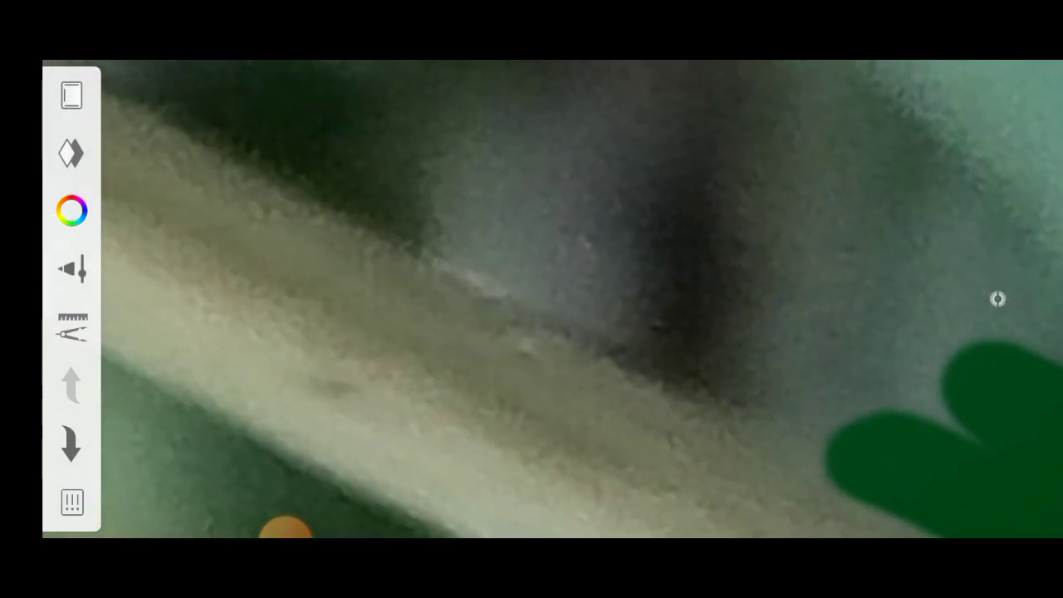
pyautogui.moveTo(997, 398); pyautogui.dragTo(365, 158)
pyautogui.scroll(-1, 552, 299)
pyautogui.scroll(1, 553, 299)
pyautogui.moveTo(1013, 415); pyautogui.dragTo(299, 191)
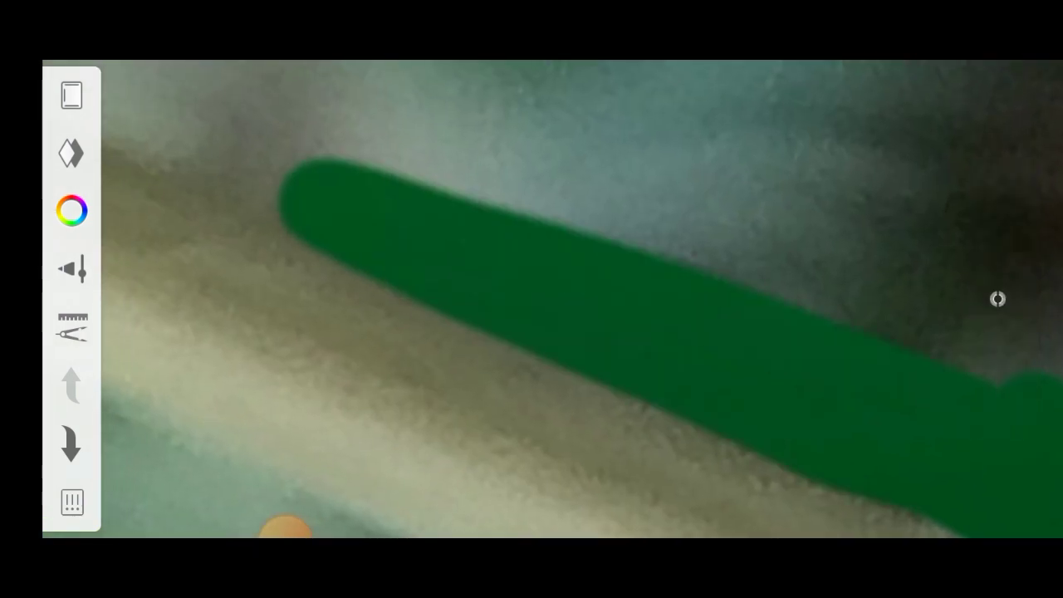
pyautogui.scroll(-1, 553, 299)
pyautogui.scroll(1, 553, 299)
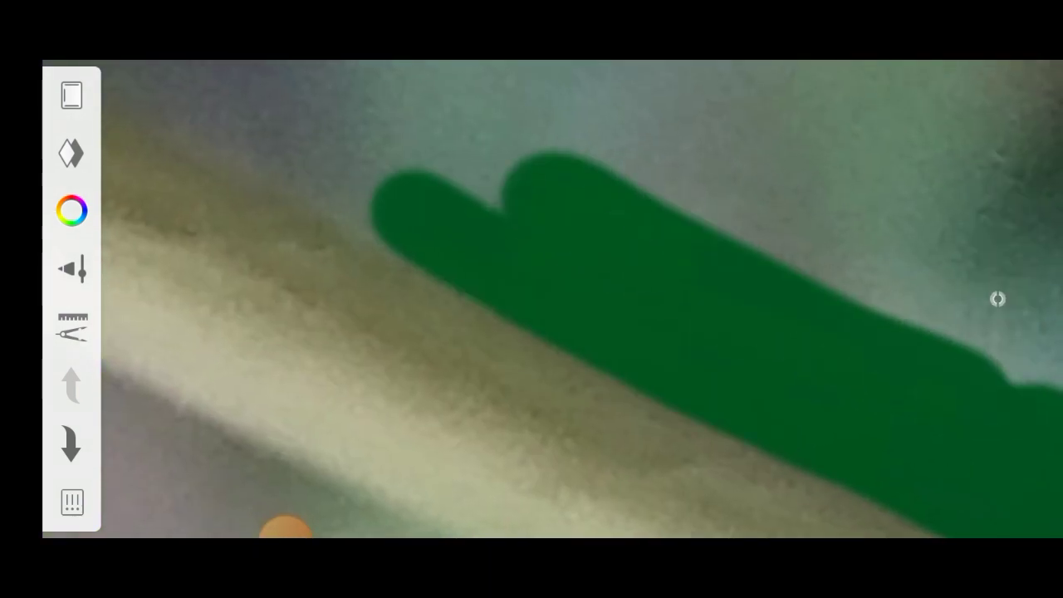
pyautogui.scroll(-1, 552, 299)
pyautogui.moveTo(1030, 399)
pyautogui.mouseDown()
pyautogui.moveTo(510, 238)
pyautogui.moveTo(438, 202)
pyautogui.mouseUp()
pyautogui.scroll(1, 553, 299)
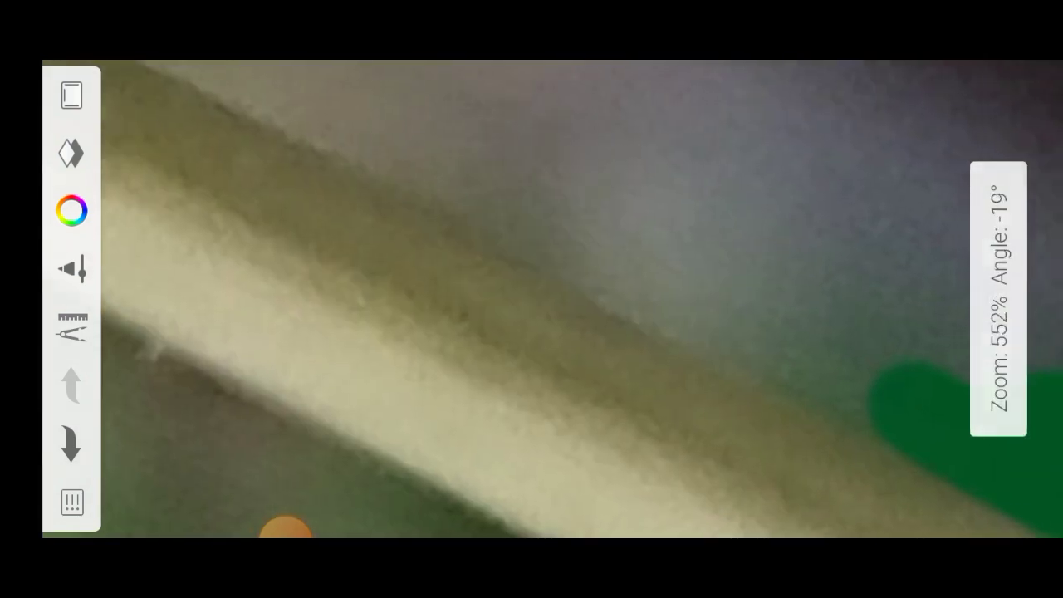
pyautogui.scroll(-1, 552, 299)
pyautogui.moveTo(914, 349); pyautogui.dragTo(448, 158)
pyautogui.scroll(1, 553, 299)
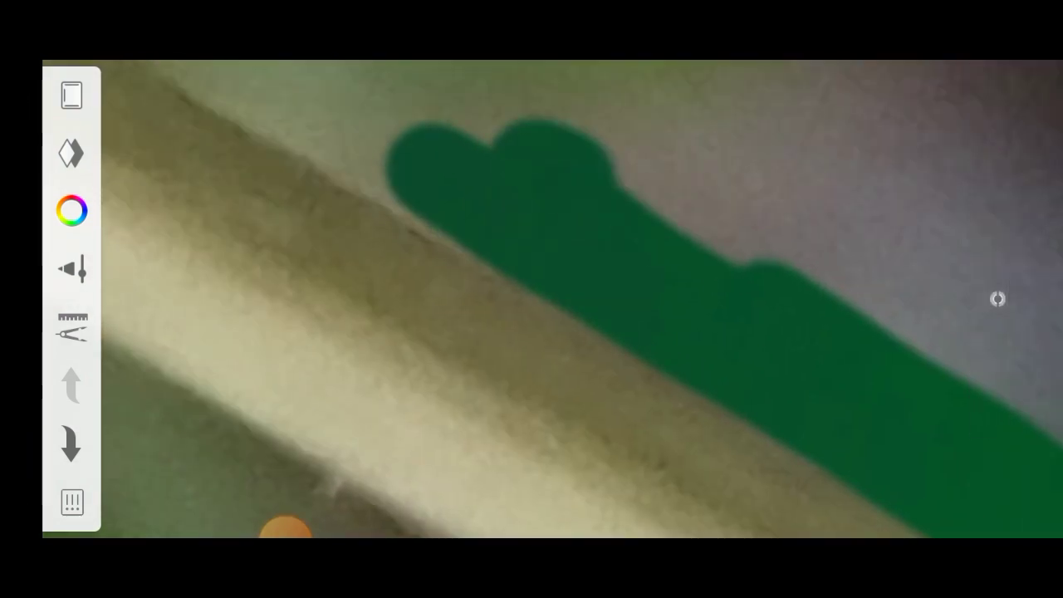
pyautogui.scroll(1, 552, 299)
pyautogui.scroll(-1, 552, 299)
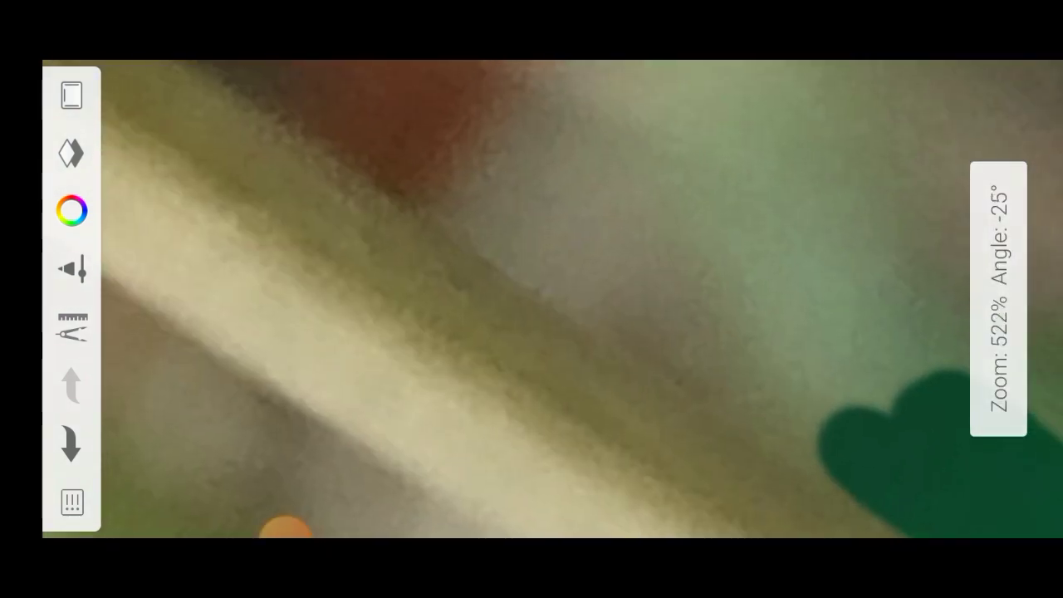
pyautogui.scroll(1, 998, 300)
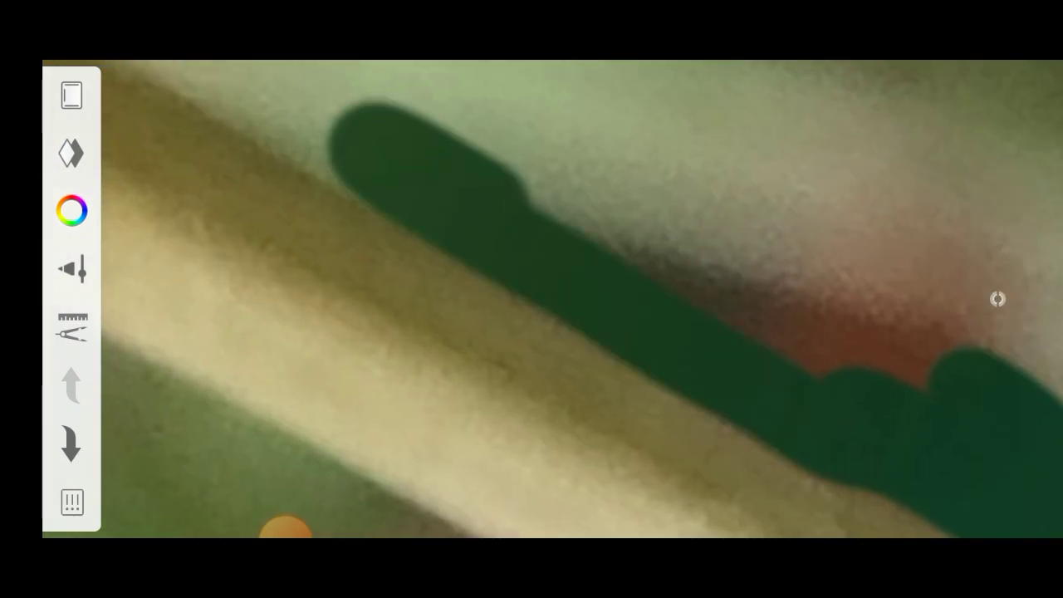
pyautogui.scroll(1, 997, 299)
# Step: Extend the dark green stroke down beside the stem
pyautogui.scroll(3, 553, 299)
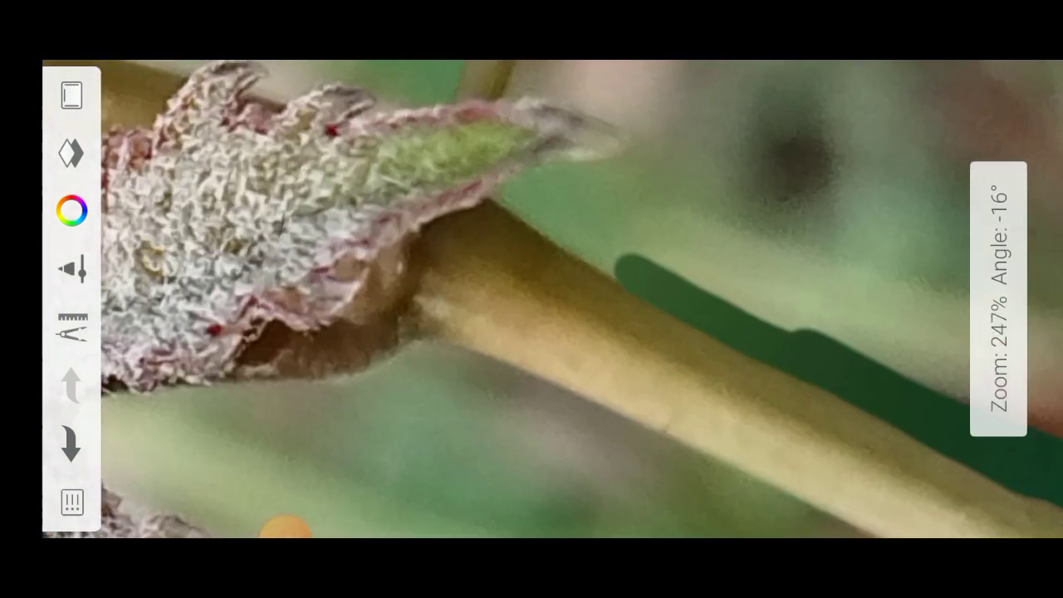
pyautogui.scroll(3, 553, 299)
pyautogui.scroll(3, 553, 299)
pyautogui.scroll(-3, 552, 299)
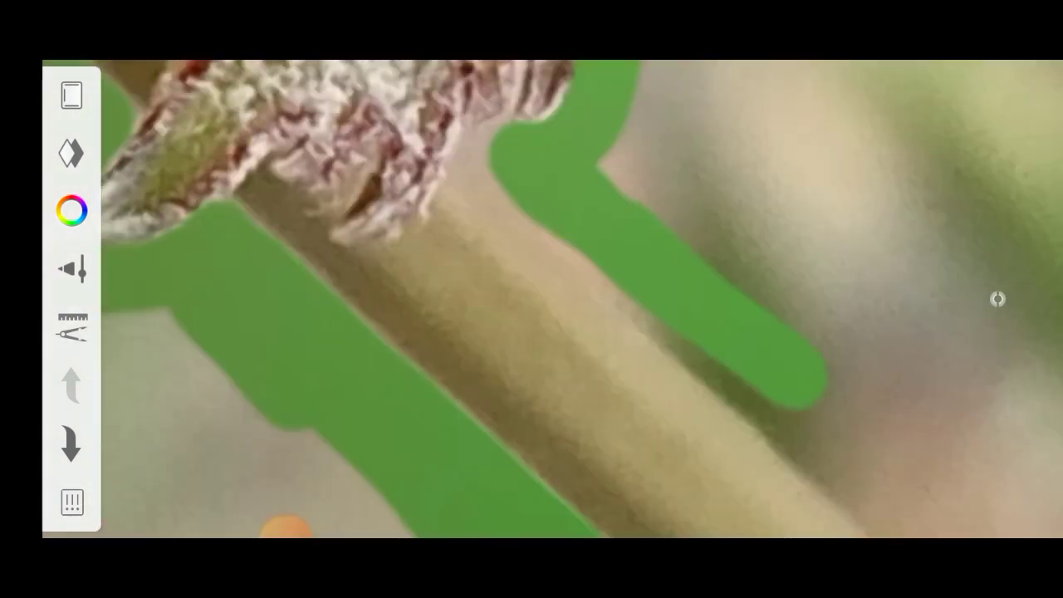
pyautogui.scroll(2, 552, 299)
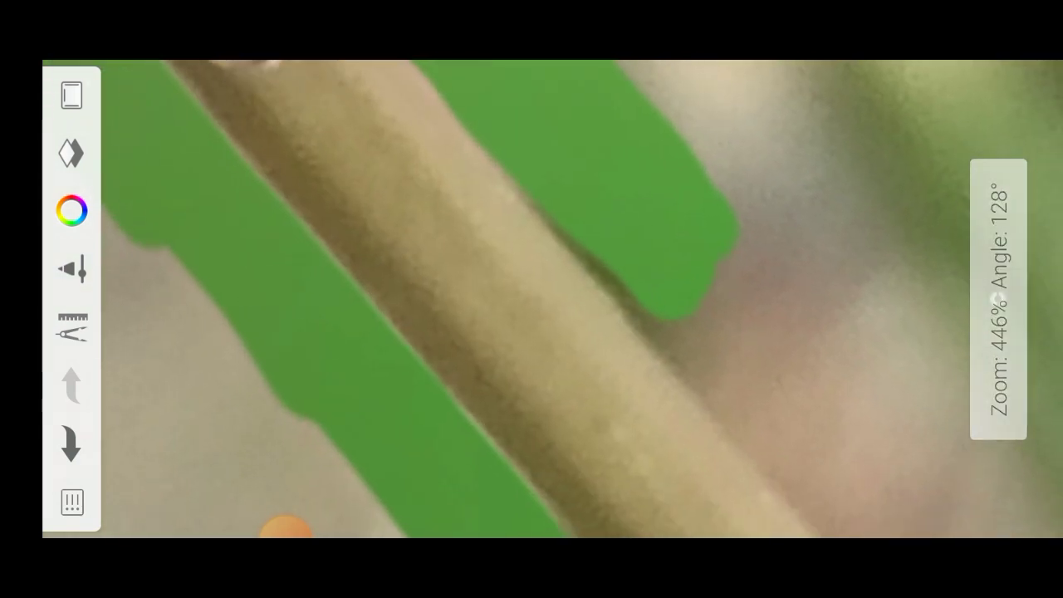
pyautogui.scroll(-2, 997, 299)
pyautogui.moveTo(681, 266); pyautogui.dragTo(856, 474)
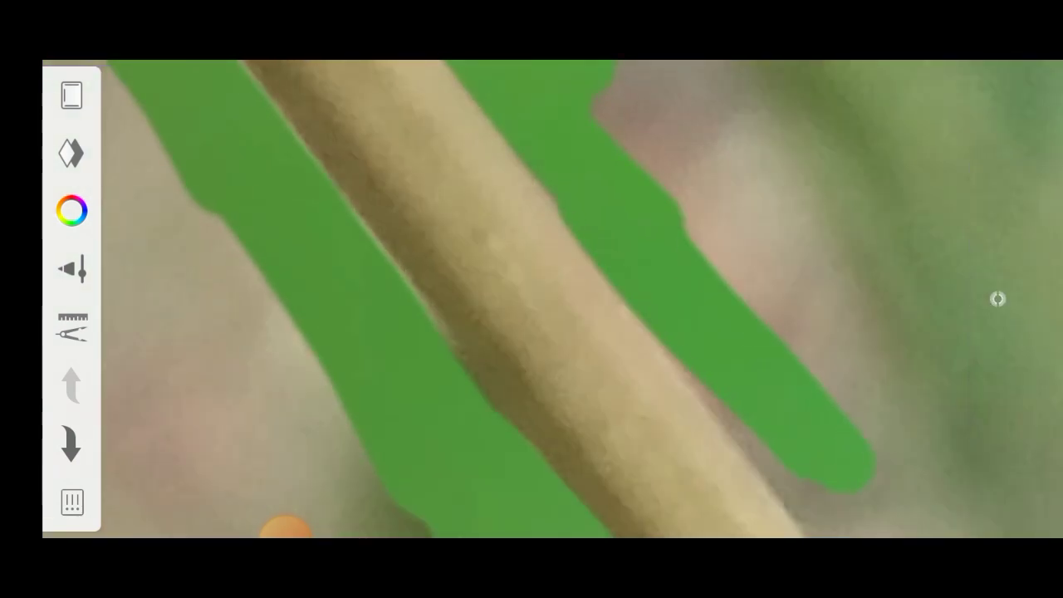
# Step: Paint dark green down the right side of the stem with two strokes
pyautogui.scroll(2, 998, 299)
pyautogui.scroll(-2, 998, 299)
pyautogui.scroll(3, 998, 299)
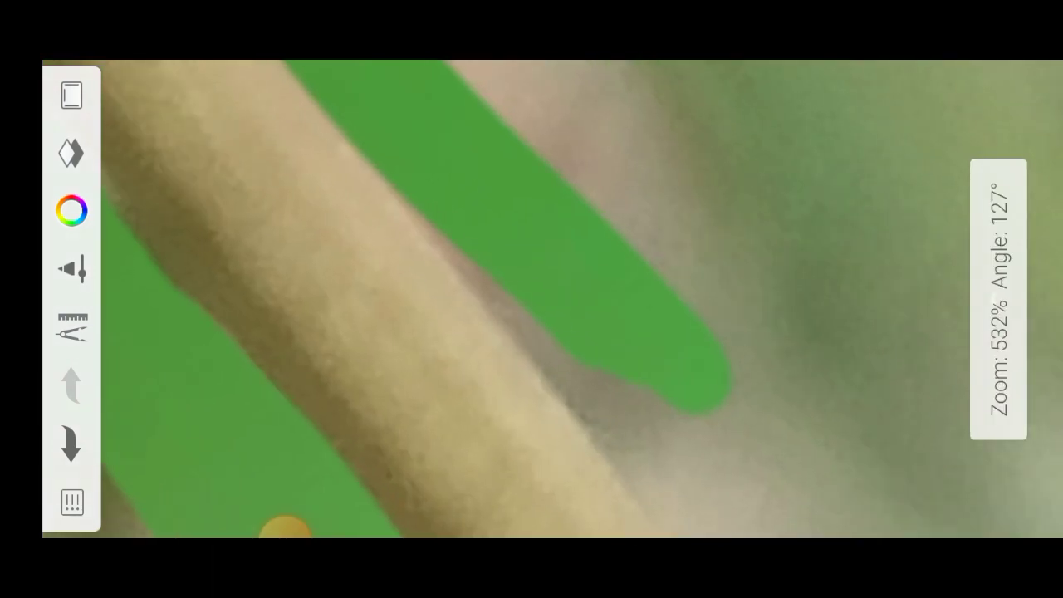
pyautogui.scroll(1, 998, 299)
pyautogui.scroll(-1, 997, 299)
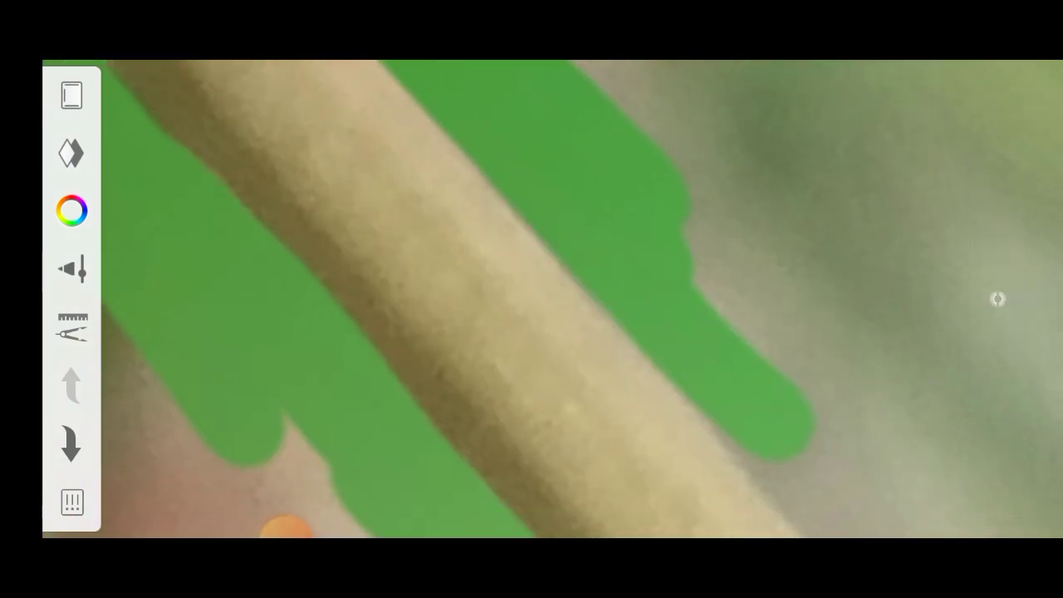
pyautogui.scroll(-1, 998, 299)
pyautogui.scroll(-1, 998, 299)
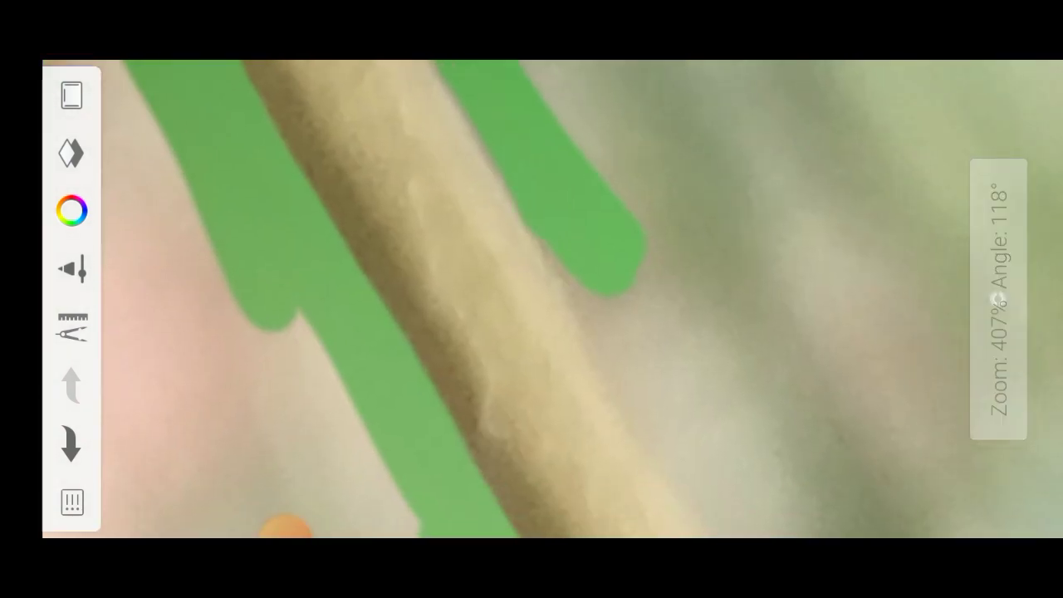
pyautogui.scroll(-1, 998, 299)
pyautogui.scroll(-1, 998, 299)
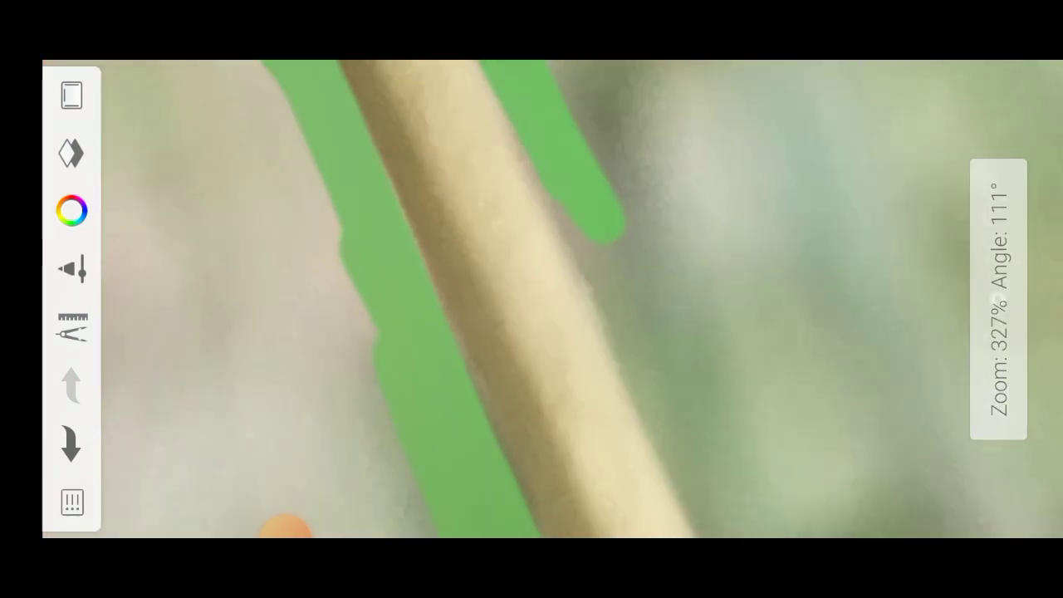
pyautogui.scroll(-1, 997, 299)
pyautogui.scroll(-1, 998, 299)
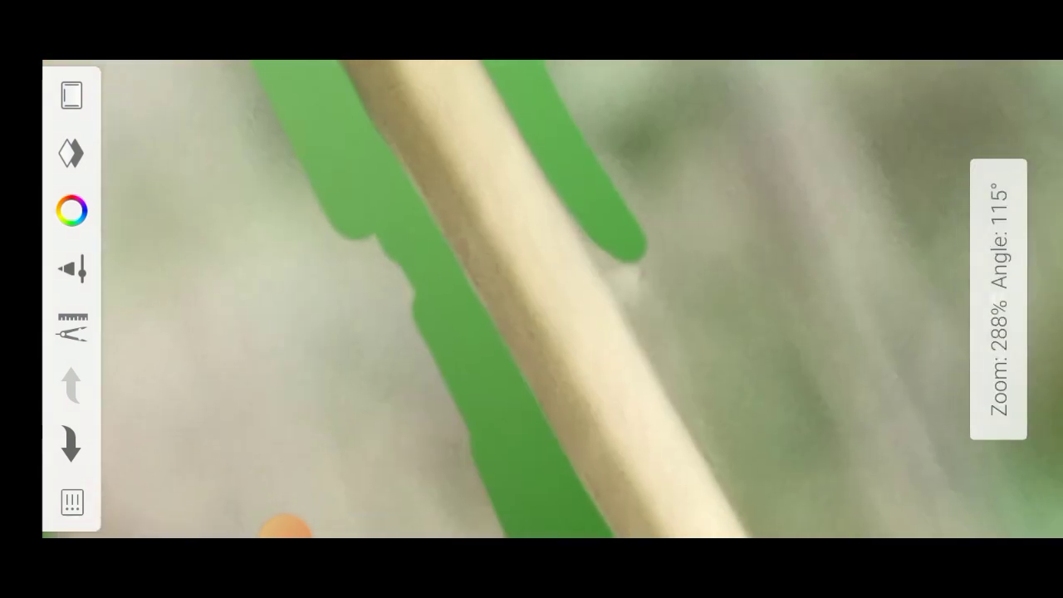
pyautogui.scroll(1, 998, 299)
pyautogui.scroll(2, 998, 299)
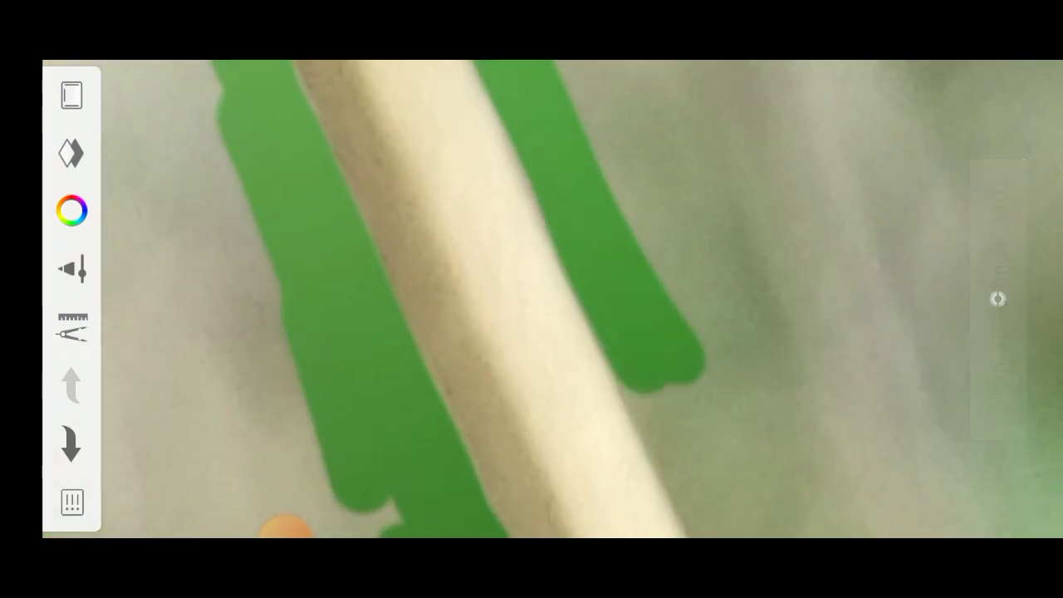
pyautogui.scroll(-1, 998, 299)
pyautogui.moveTo(565, 117); pyautogui.dragTo(706, 432)
pyautogui.moveTo(598, 150); pyautogui.dragTo(781, 481)
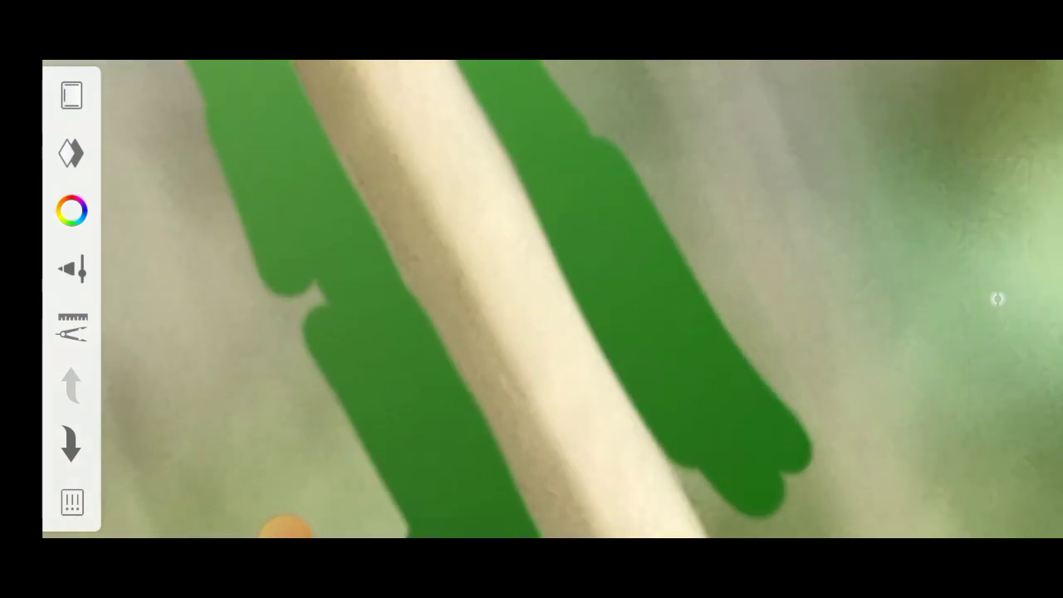
# Step: Extend the right-side green further down, undoing one unwanted stroke
pyautogui.scroll(-1, 997, 299)
pyautogui.scroll(2, 998, 299)
pyautogui.moveTo(690, 332); pyautogui.dragTo(839, 499)
pyautogui.scroll(1, 997, 299)
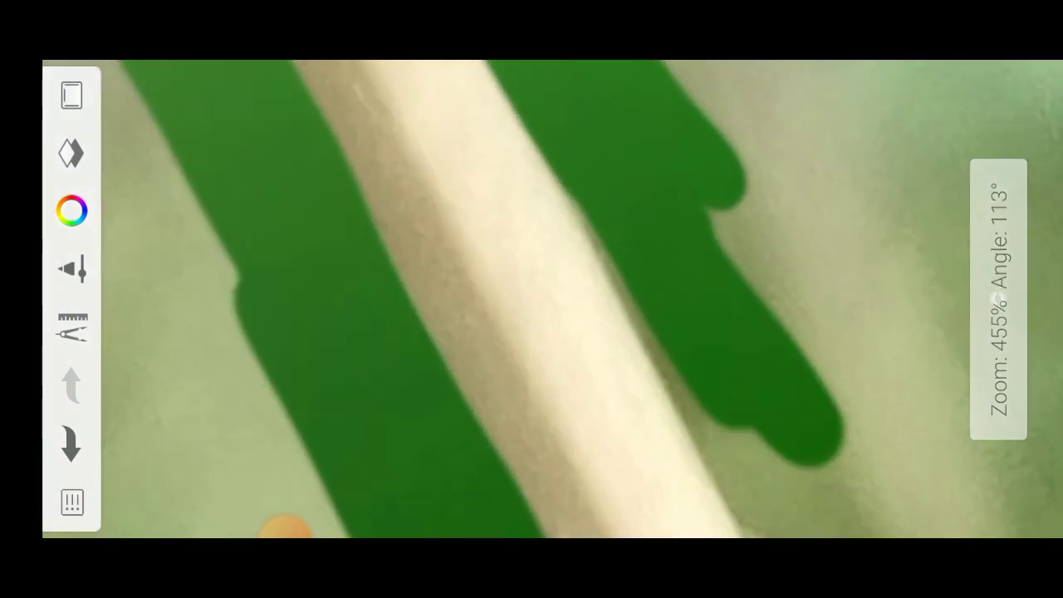
pyautogui.scroll(-1, 997, 299)
pyautogui.moveTo(582, 167); pyautogui.dragTo(789, 482)
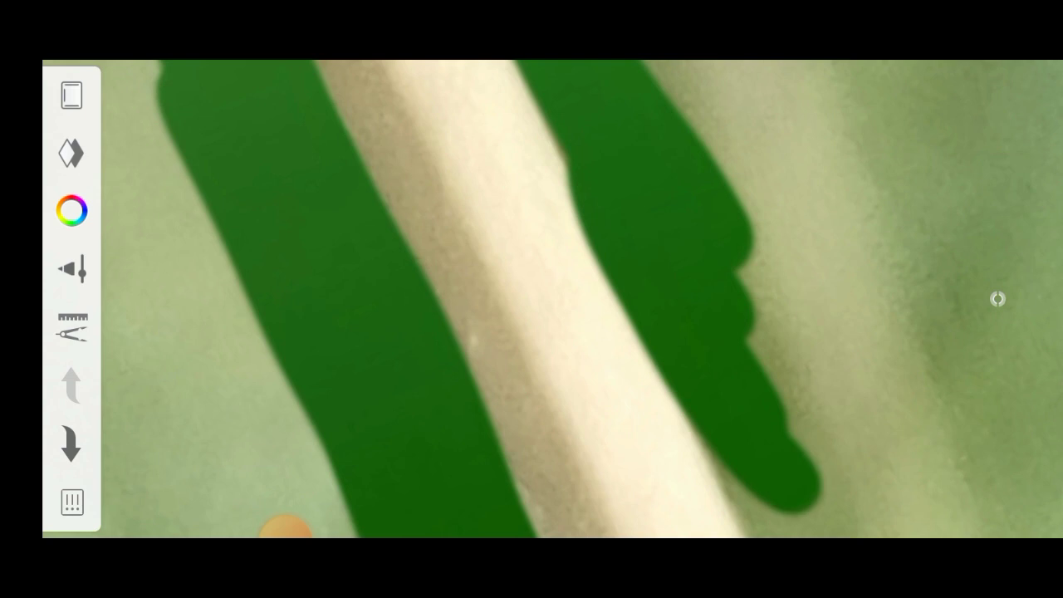
pyautogui.hotkey('ctrl', 'z')
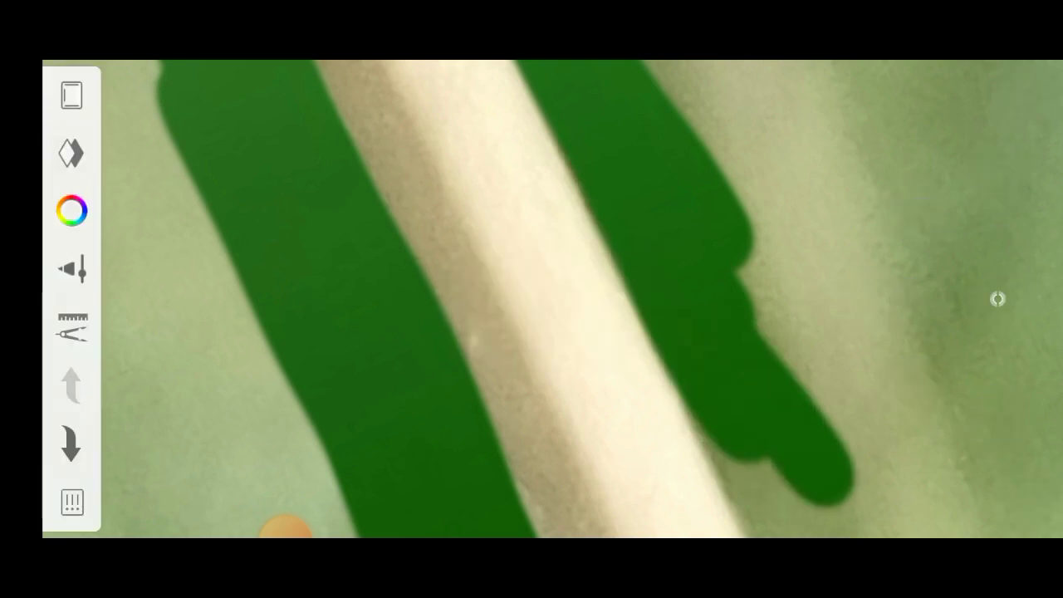
# Step: Add three more green strokes down the stem's right side
pyautogui.scroll(-1, 997, 299)
pyautogui.moveTo(759, 324); pyautogui.dragTo(807, 490)
pyautogui.scroll(-1, 998, 299)
pyautogui.moveTo(700, 241); pyautogui.dragTo(752, 411)
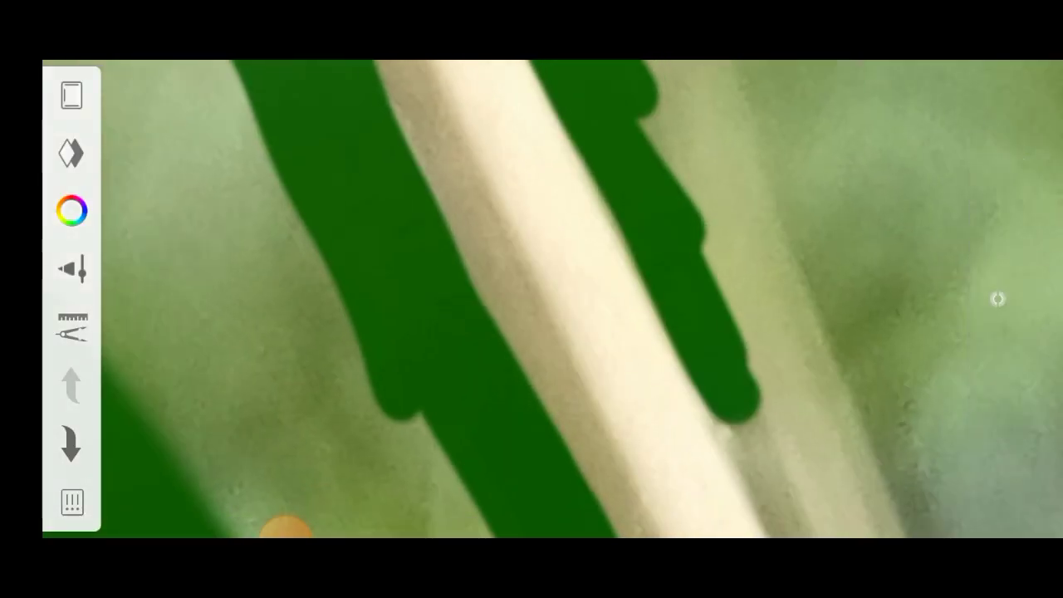
pyautogui.scroll(-1, 998, 299)
pyautogui.moveTo(656, 141); pyautogui.dragTo(789, 432)
# Step: Widen the dark green band with one long stroke along the twig
pyautogui.scroll(1, 997, 299)
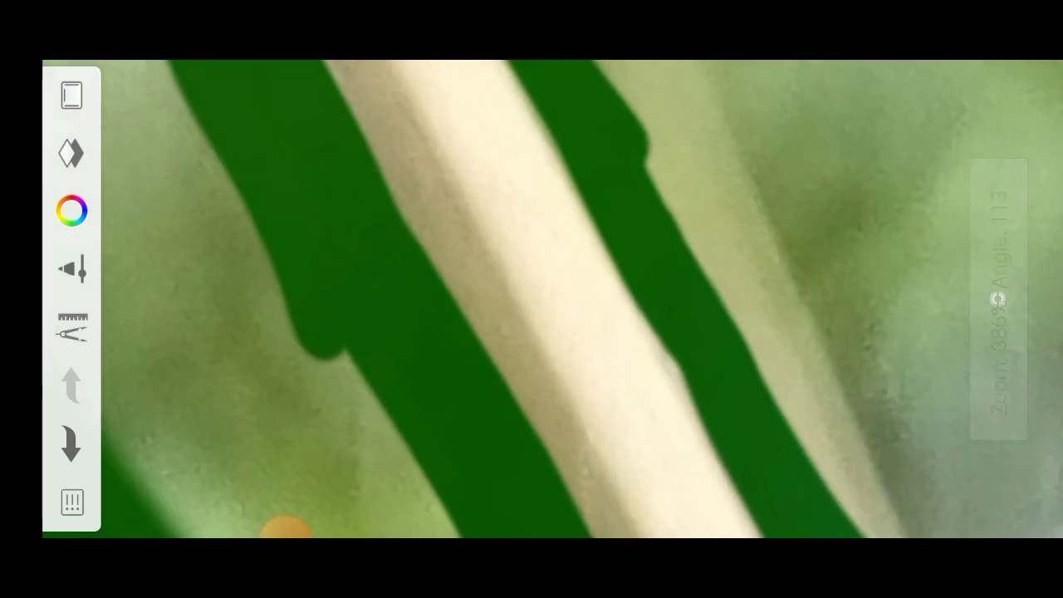
pyautogui.scroll(-2, 998, 299)
pyautogui.scroll(-3, 998, 299)
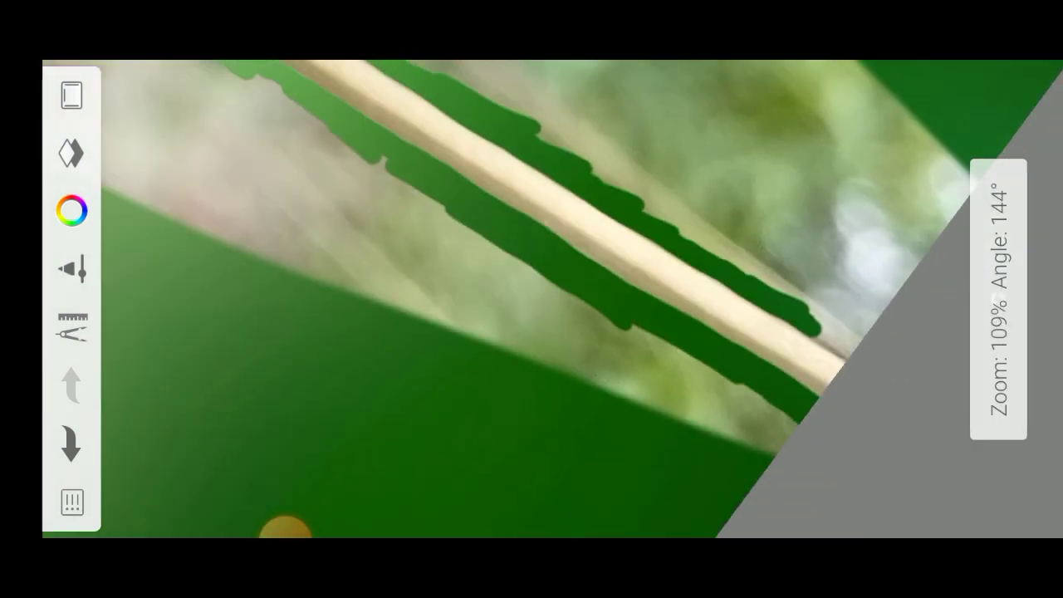
pyautogui.scroll(2, 998, 299)
pyautogui.scroll(2, 997, 299)
pyautogui.scroll(1, 997, 299)
pyautogui.moveTo(914, 456); pyautogui.dragTo(673, 132)
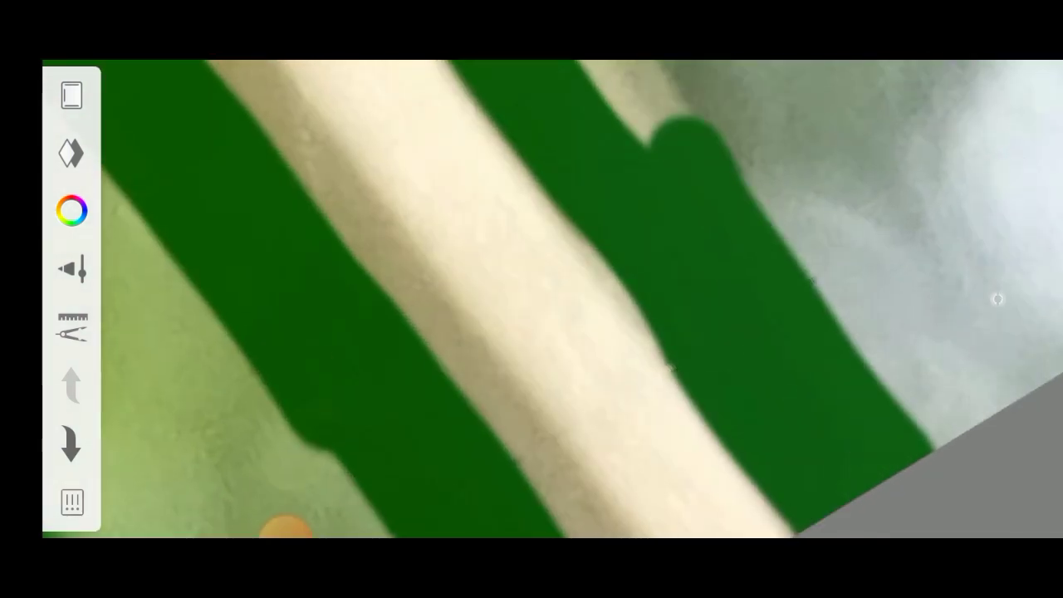
pyautogui.scroll(-5, 998, 299)
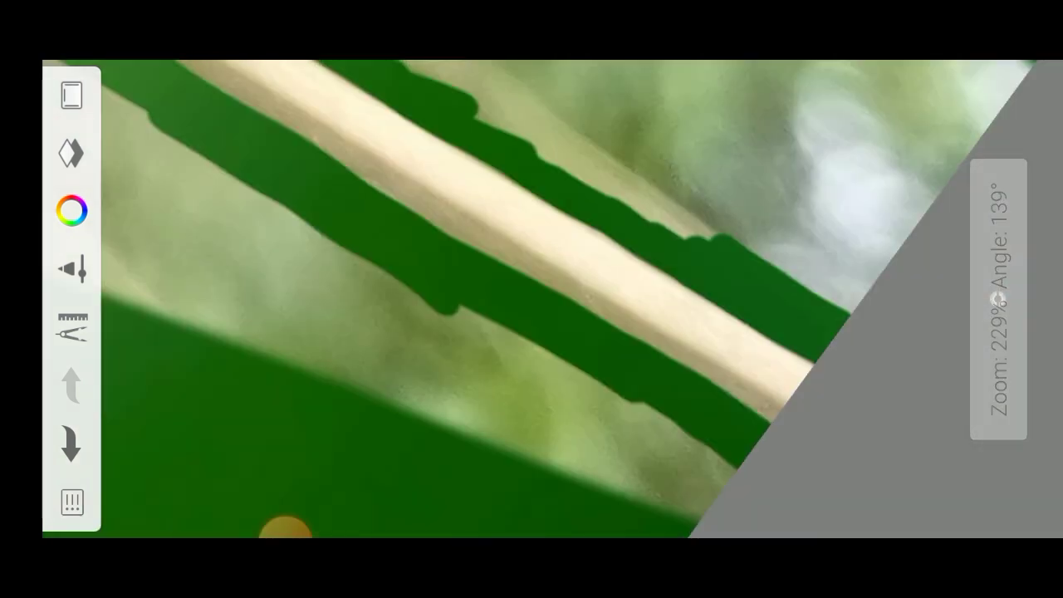
pyautogui.scroll(2, 998, 299)
pyautogui.scroll(1, 997, 299)
pyautogui.scroll(-1, 997, 299)
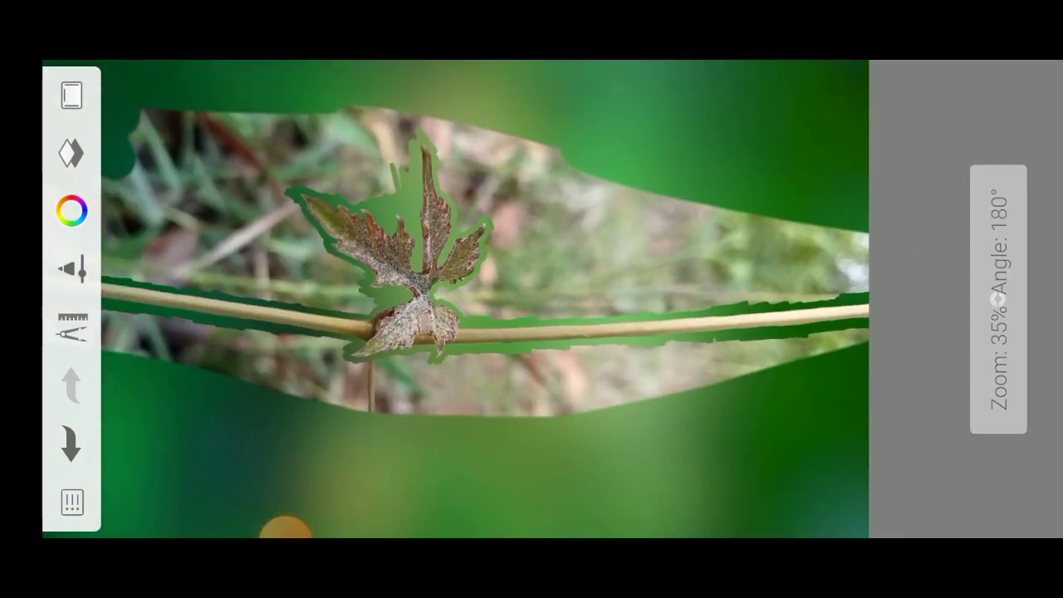
pyautogui.scroll(-1, 998, 299)
pyautogui.scroll(1, 998, 299)
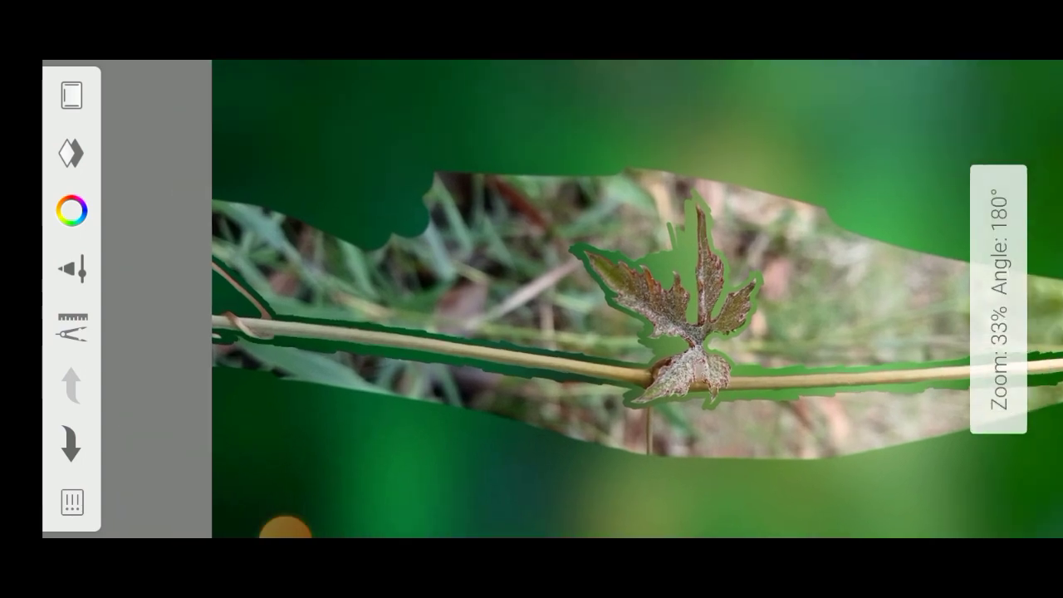
pyautogui.scroll(2, 997, 299)
pyautogui.scroll(-2, 997, 299)
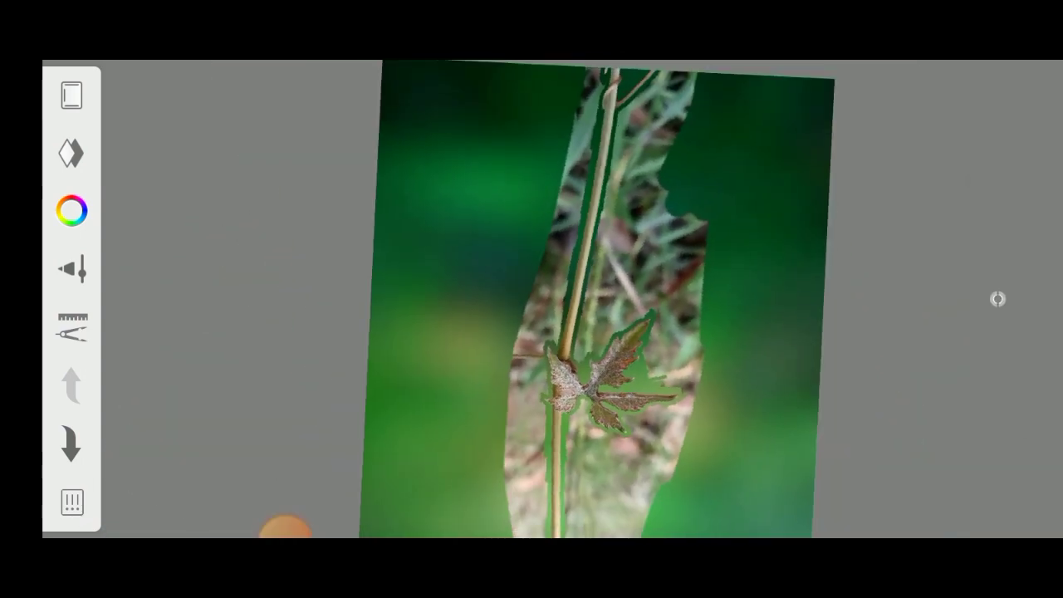
pyautogui.scroll(1, 997, 299)
pyautogui.scroll(-2, 532, 299)
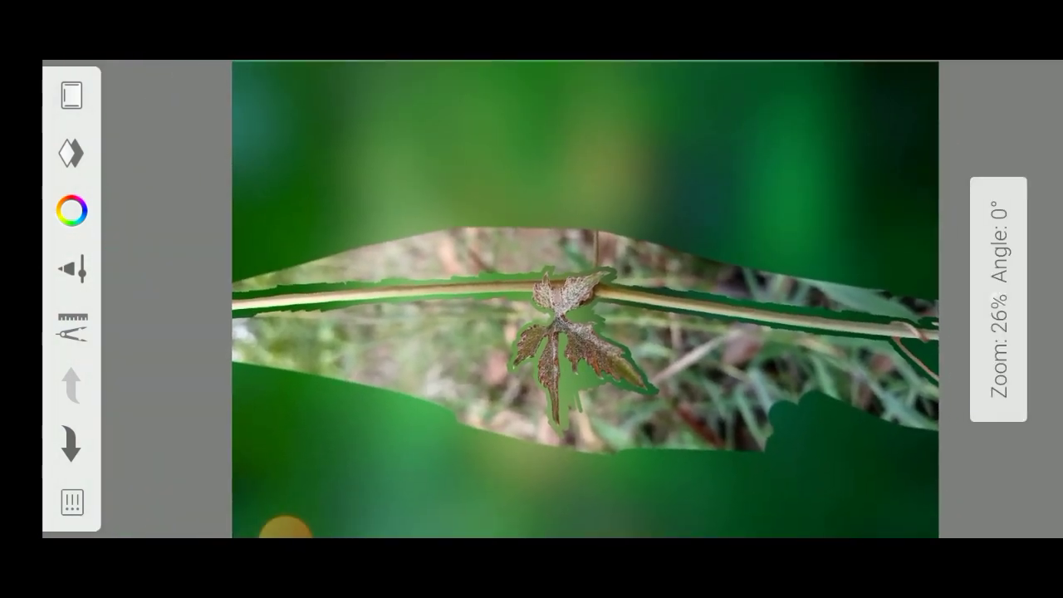
# Step: Set the Hard Eraser size to 48.1
pyautogui.click(998, 299)
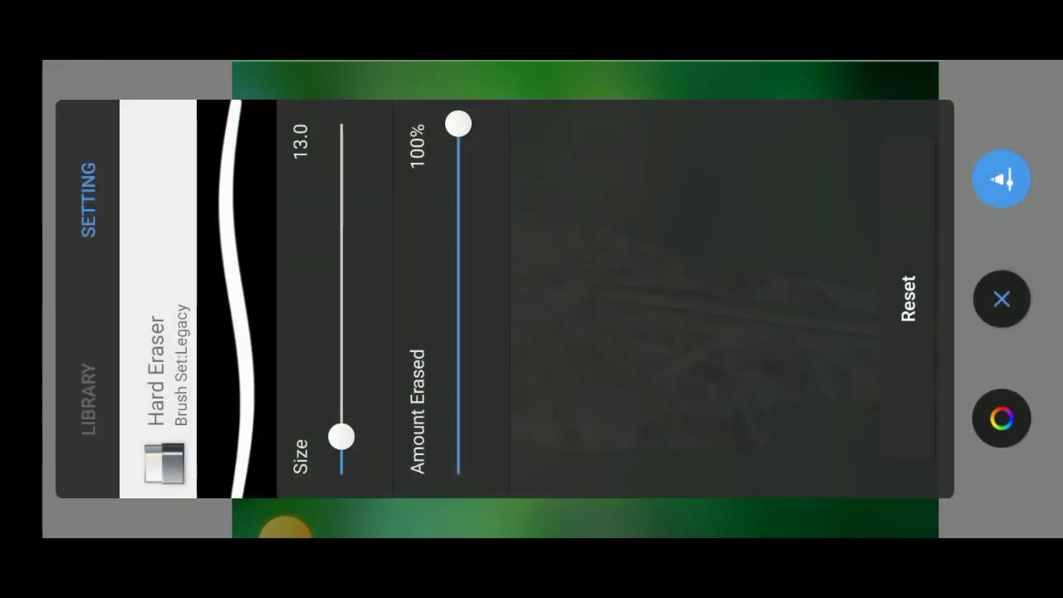
pyautogui.moveTo(340, 437); pyautogui.dragTo(341, 315)
pyautogui.click(1002, 299)
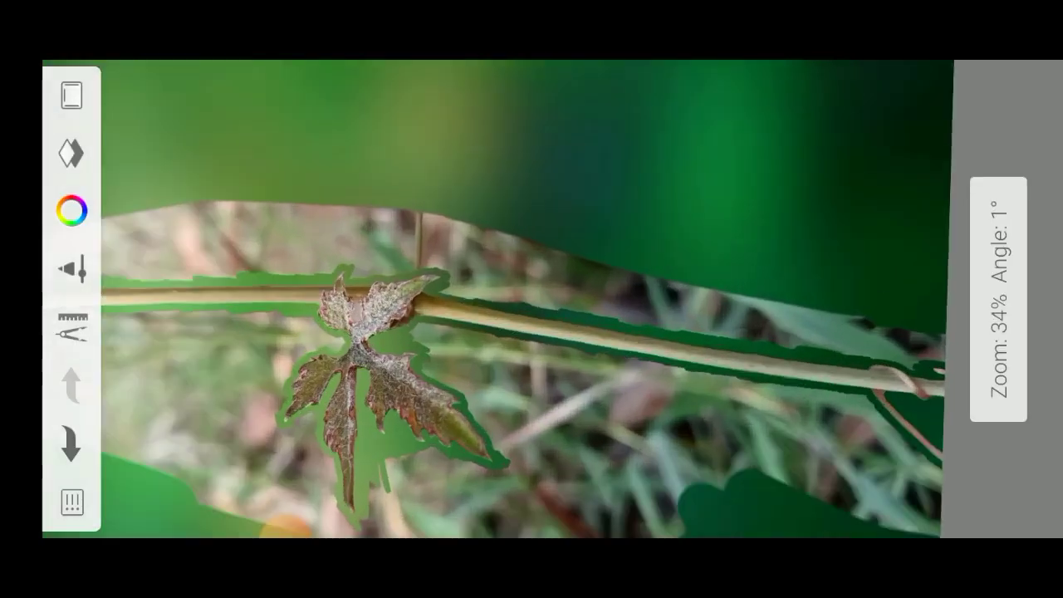
pyautogui.scroll(5, 531, 299)
pyautogui.scroll(5, 532, 299)
# Step: Turn the pale smudges at upper right and beside the twig green
pyautogui.moveTo(831, 274)
pyautogui.mouseDown()
pyautogui.moveTo(623, 408)
pyautogui.moveTo(349, 191)
pyautogui.mouseUp()
pyautogui.moveTo(698, 332); pyautogui.dragTo(373, 215)
pyautogui.moveTo(656, 398); pyautogui.dragTo(415, 250)
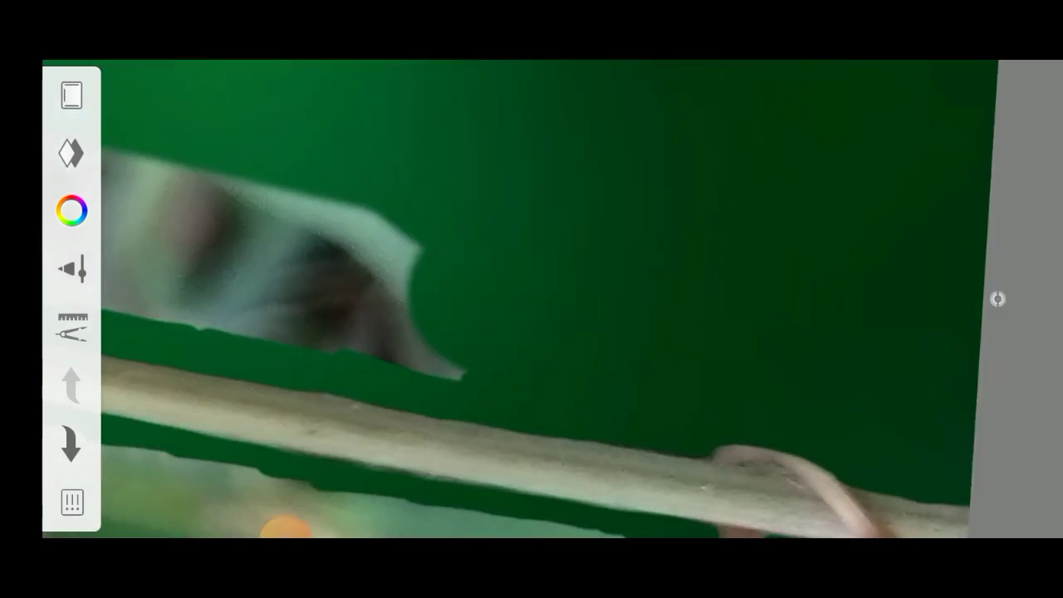
pyautogui.moveTo(590, 390); pyautogui.dragTo(399, 233)
pyautogui.moveTo(590, 274); pyautogui.dragTo(382, 232)
pyautogui.moveTo(498, 374); pyautogui.dragTo(274, 216)
pyautogui.moveTo(648, 415); pyautogui.dragTo(365, 265)
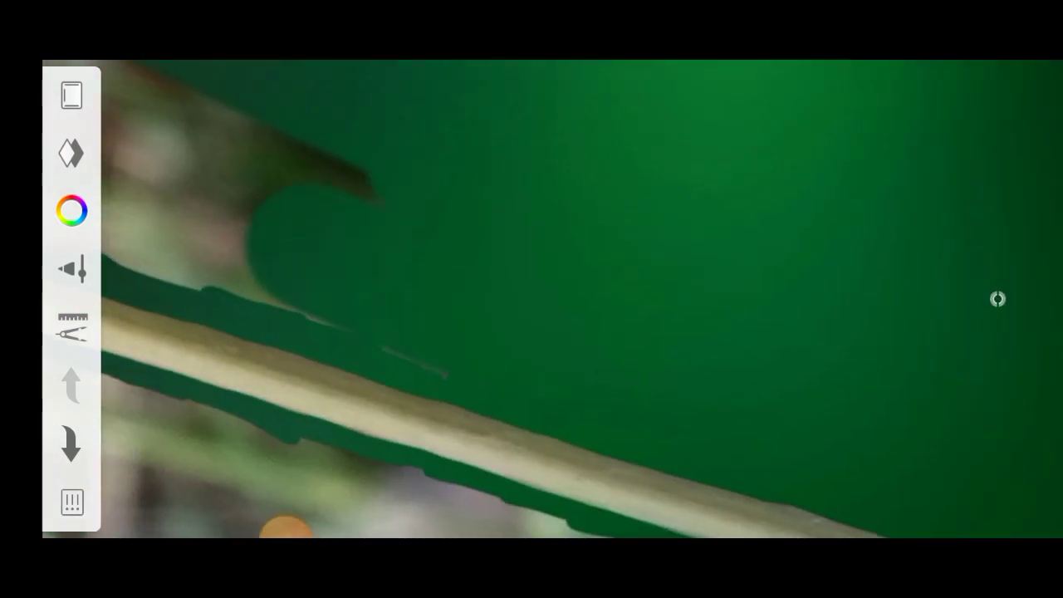
# Step: Cover the pale patch near and above the twig with green
pyautogui.moveTo(598, 274); pyautogui.dragTo(332, 158)
pyautogui.moveTo(564, 349); pyautogui.dragTo(366, 216)
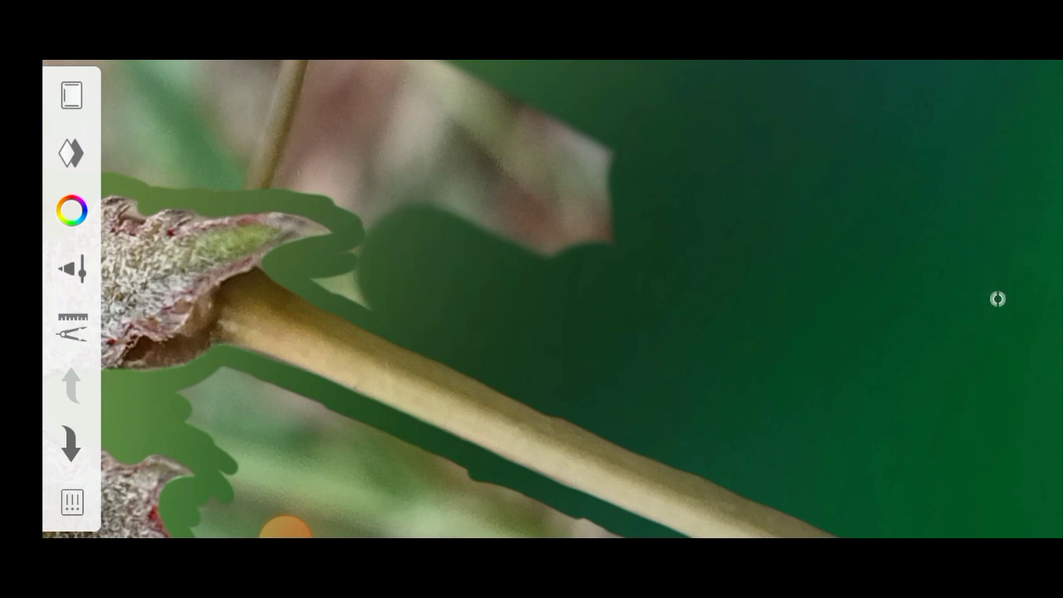
pyautogui.moveTo(714, 349); pyautogui.dragTo(348, 158)
pyautogui.moveTo(640, 390); pyautogui.dragTo(448, 283)
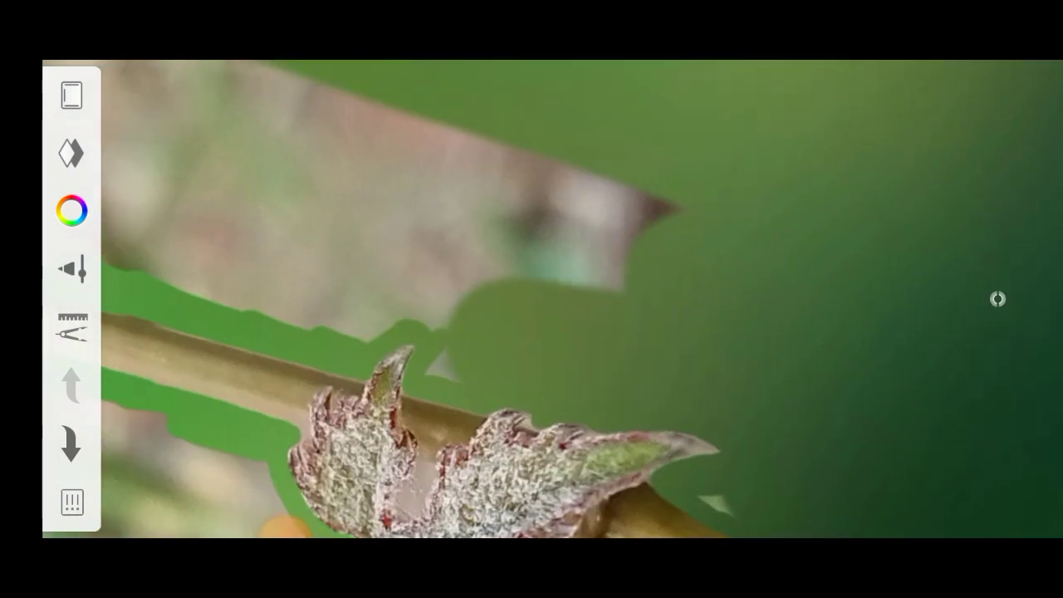
pyautogui.moveTo(598, 324); pyautogui.dragTo(398, 224)
pyautogui.click(998, 299)
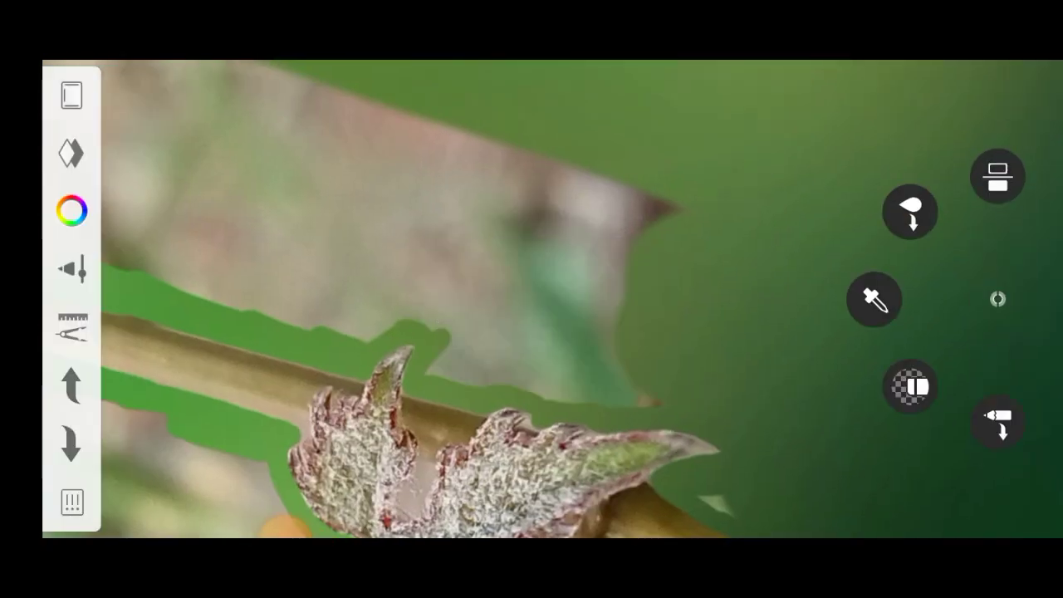
# Step: Turn the remaining pale upper area green
pyautogui.moveTo(631, 208); pyautogui.dragTo(341, 116)
pyautogui.moveTo(615, 266); pyautogui.dragTo(299, 216)
pyautogui.moveTo(714, 250); pyautogui.dragTo(316, 108)
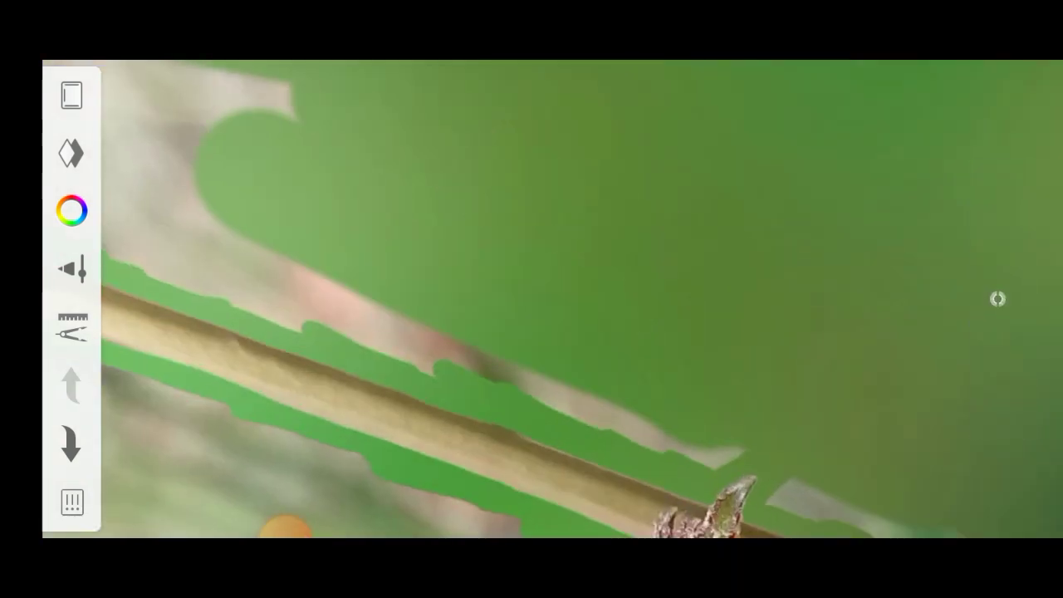
pyautogui.moveTo(465, 349); pyautogui.dragTo(283, 266)
pyautogui.moveTo(623, 249); pyautogui.dragTo(349, 199)
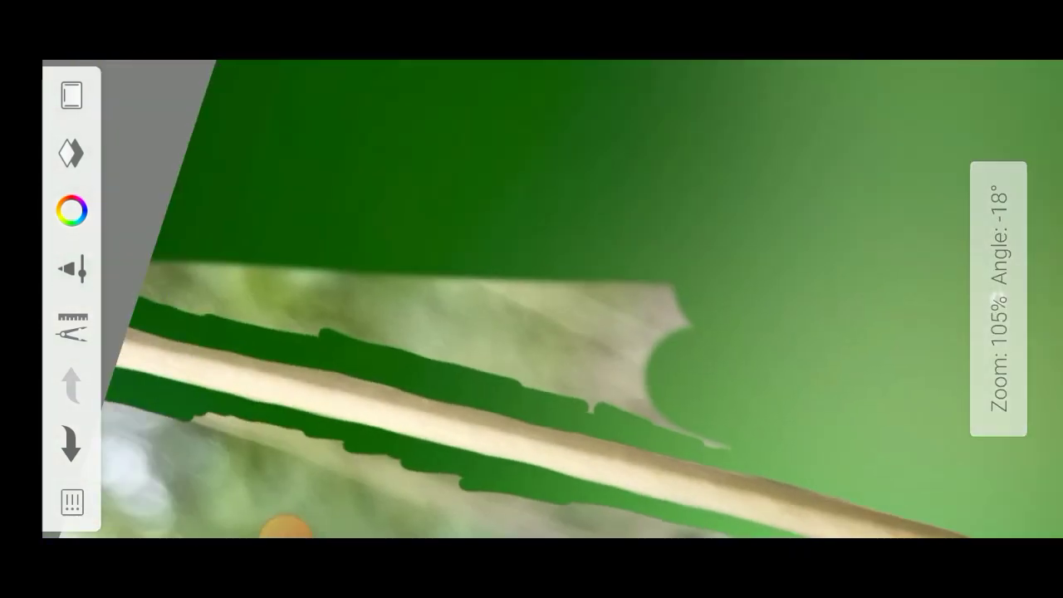
pyautogui.moveTo(681, 349); pyautogui.dragTo(166, 283)
pyautogui.moveTo(282, 308); pyautogui.dragTo(141, 282)
# Step: Cover the blurry pale area below the twig with green
pyautogui.scroll(-5, 531, 299)
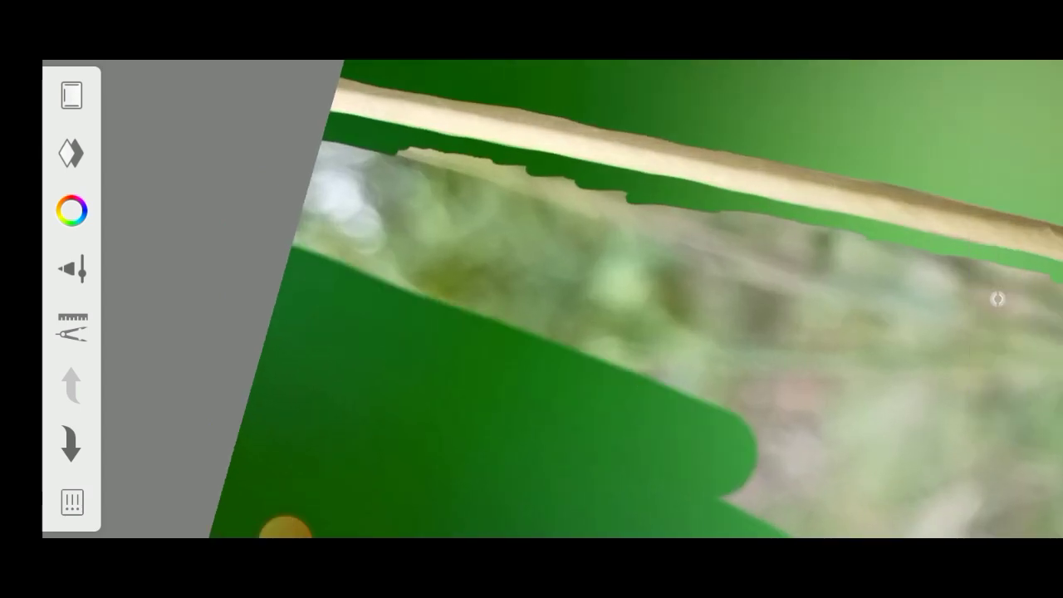
pyautogui.moveTo(673, 366); pyautogui.dragTo(299, 224)
pyautogui.moveTo(664, 307); pyautogui.dragTo(399, 158)
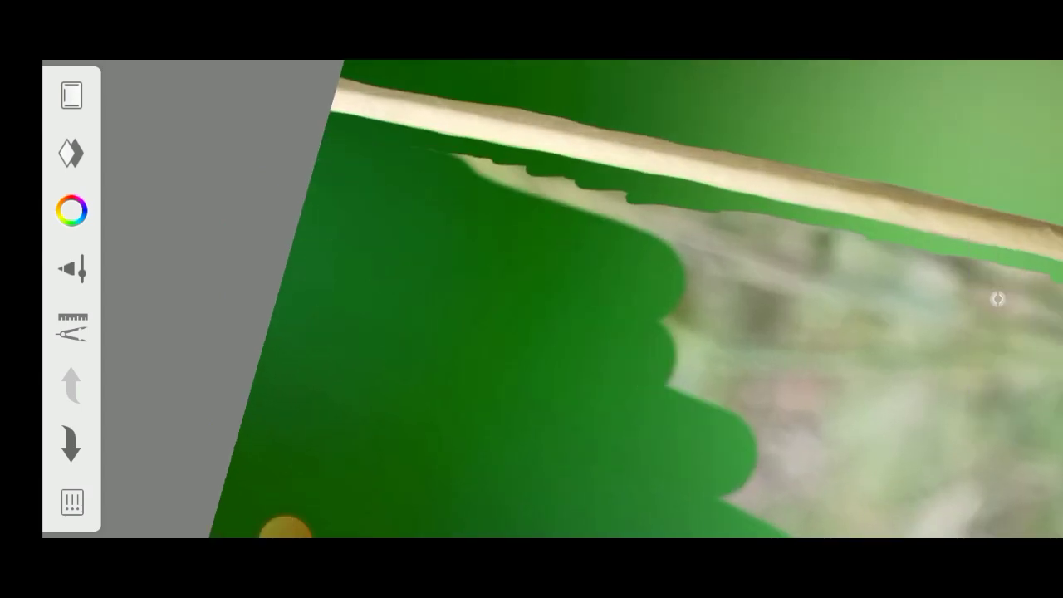
pyautogui.moveTo(706, 324); pyautogui.dragTo(457, 158)
pyautogui.scroll(5, 532, 299)
pyautogui.scroll(-2, 532, 299)
# Step: Paint over the rest of the pale area and the pale wedge
pyautogui.moveTo(715, 365); pyautogui.dragTo(499, 166)
pyautogui.moveTo(806, 416); pyautogui.dragTo(590, 199)
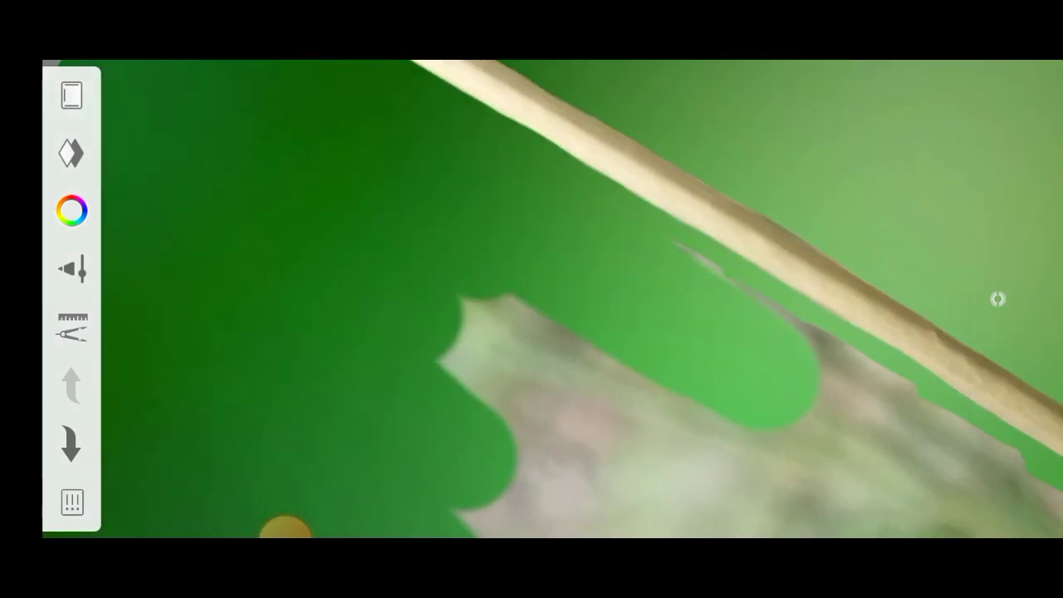
pyautogui.scroll(-2, 531, 299)
pyautogui.moveTo(664, 482); pyautogui.dragTo(382, 258)
pyautogui.scroll(-2, 531, 299)
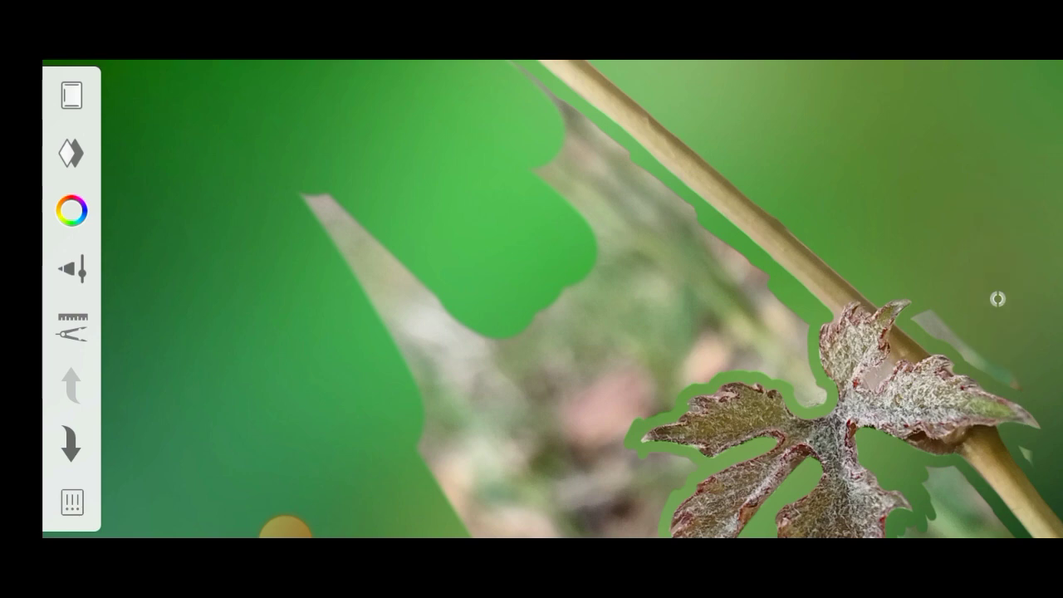
pyautogui.moveTo(349, 224); pyautogui.dragTo(482, 473)
pyautogui.scroll(-2, 532, 299)
# Step: Turn the area left of the leaf green and add a diagonal stroke
pyautogui.scroll(-3, 532, 299)
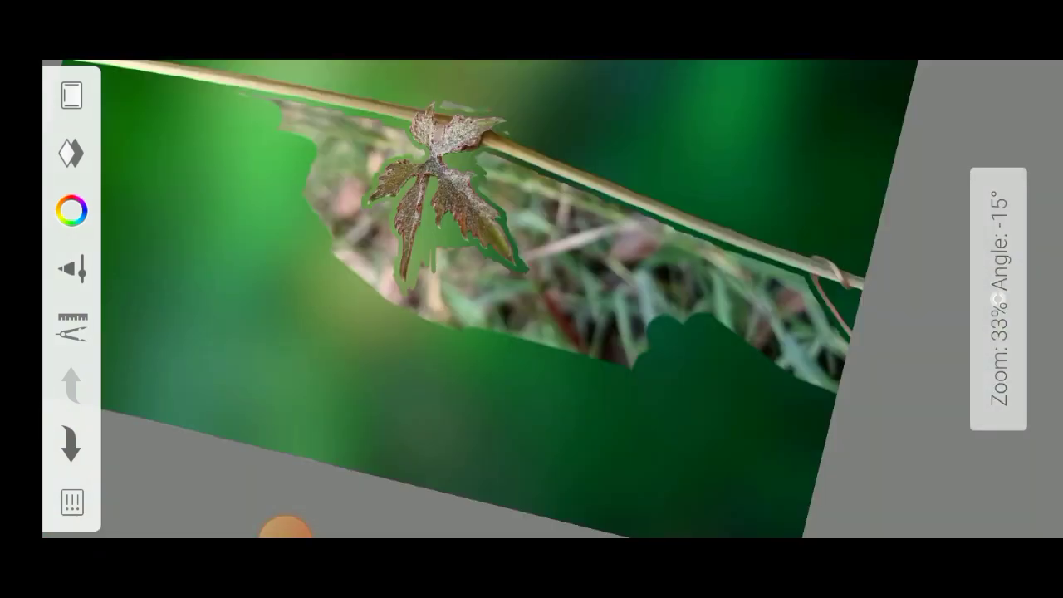
pyautogui.scroll(3, 531, 299)
pyautogui.scroll(-1, 532, 299)
pyautogui.scroll(3, 531, 299)
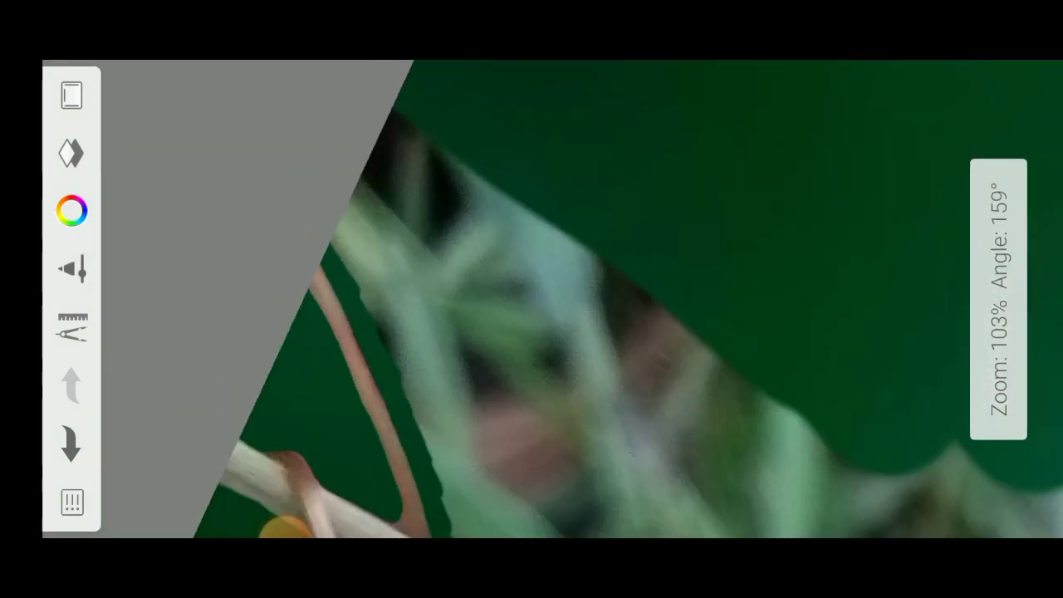
pyautogui.scroll(2, 532, 299)
pyautogui.scroll(2, 531, 299)
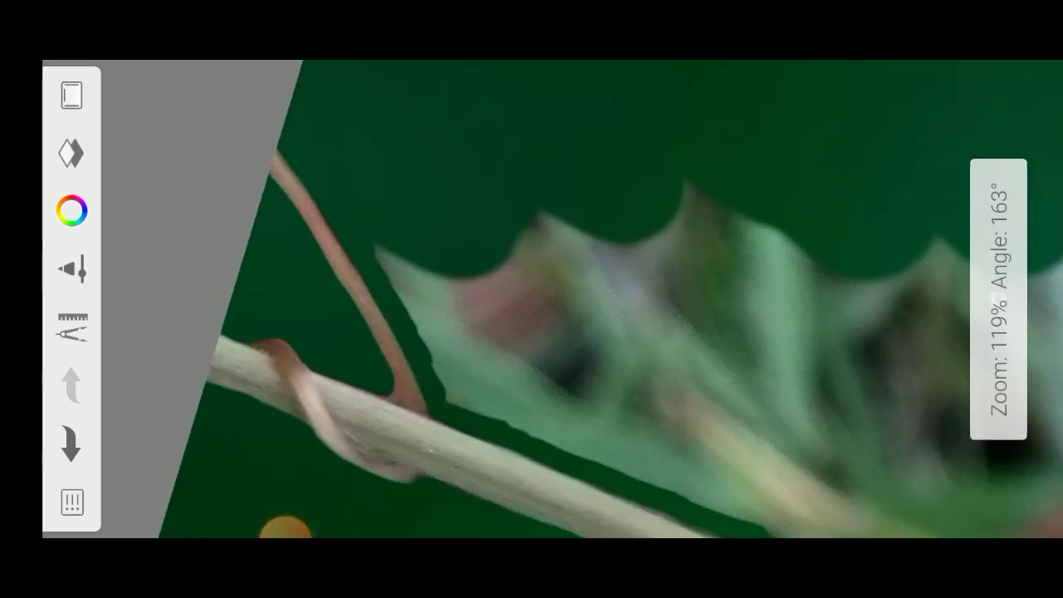
pyautogui.scroll(2, 532, 300)
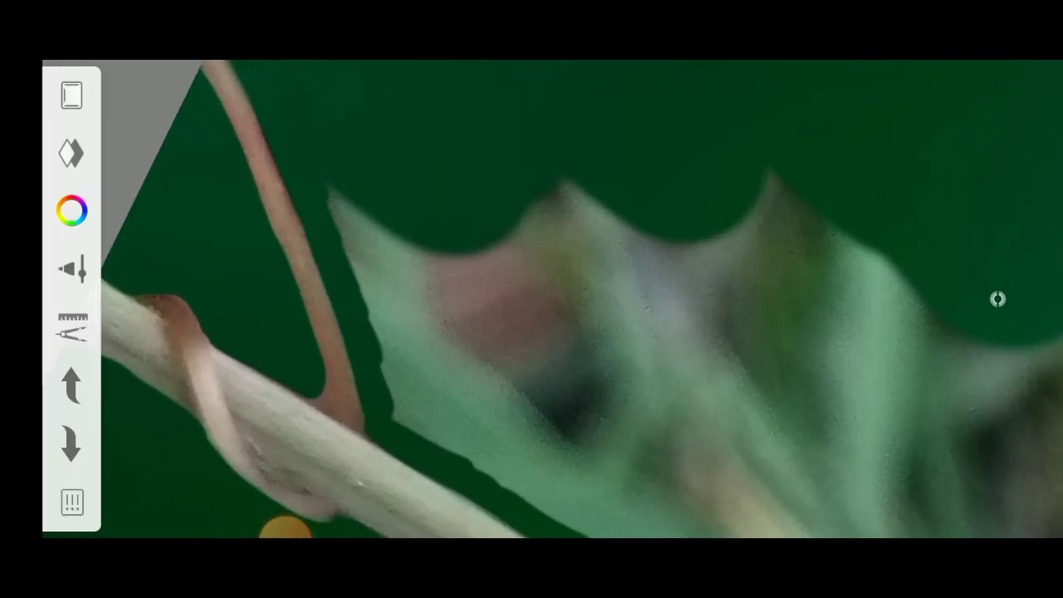
pyautogui.moveTo(532, 208)
pyautogui.mouseDown()
pyautogui.moveTo(391, 365)
pyautogui.moveTo(515, 465)
pyautogui.mouseUp()
pyautogui.scroll(-2, 532, 299)
pyautogui.moveTo(432, 166); pyautogui.dragTo(664, 432)
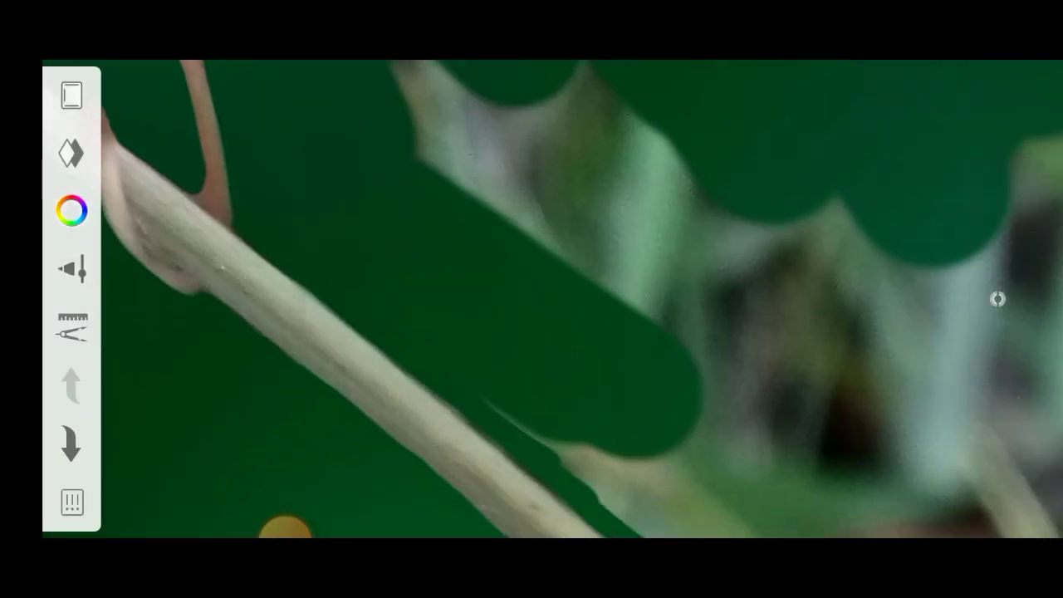
# Step: Paint green along the stick's right side and the grass patch's left edge
pyautogui.scroll(2, 532, 299)
pyautogui.scroll(-2, 998, 299)
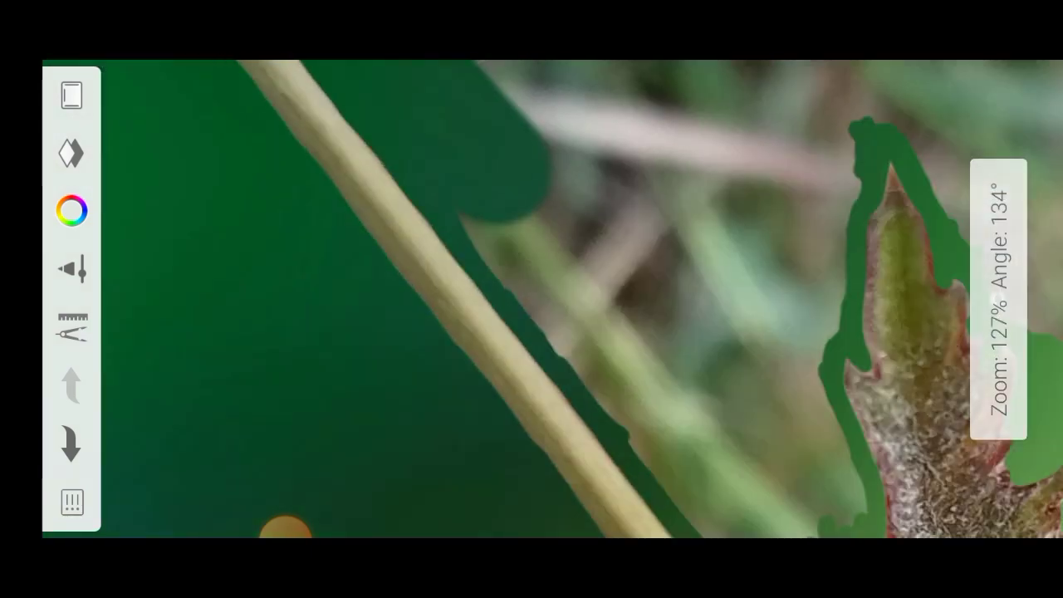
pyautogui.moveTo(473, 191); pyautogui.dragTo(664, 408)
pyautogui.scroll(-1, 531, 299)
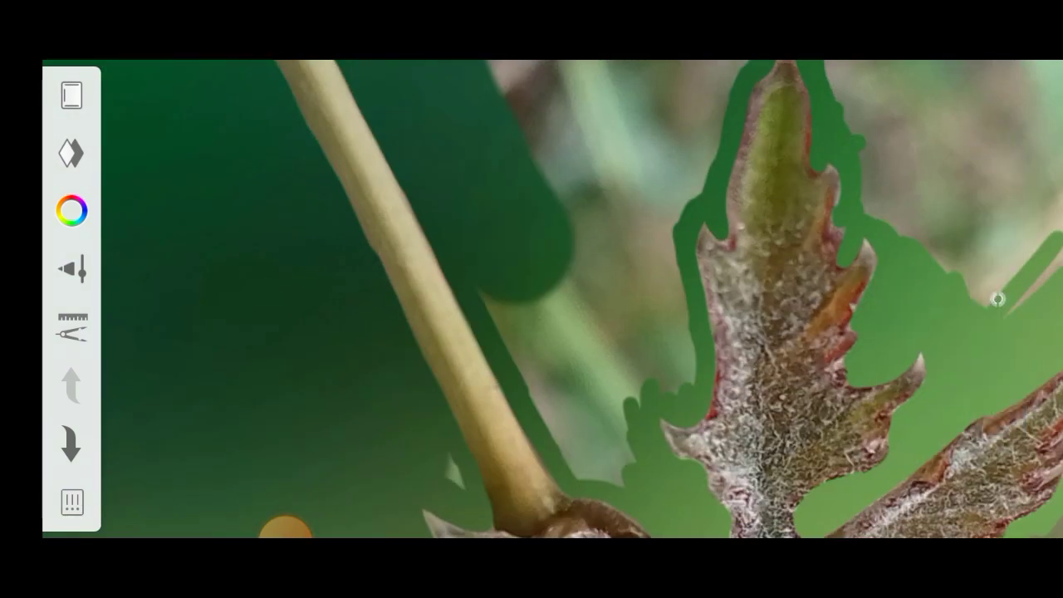
pyautogui.scroll(-1, 531, 299)
pyautogui.scroll(-1, 532, 299)
pyautogui.moveTo(482, 99); pyautogui.dragTo(614, 307)
pyautogui.scroll(2, 998, 299)
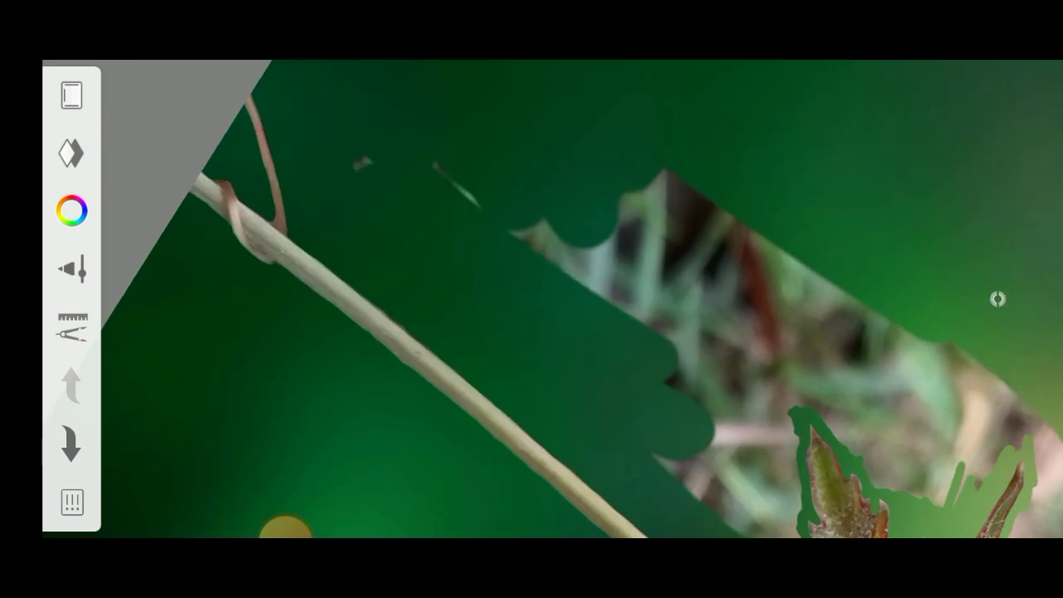
pyautogui.moveTo(631, 191); pyautogui.dragTo(864, 332)
# Step: Cover the upper-right blurred patch and another pale patch with green
pyautogui.scroll(1, 997, 299)
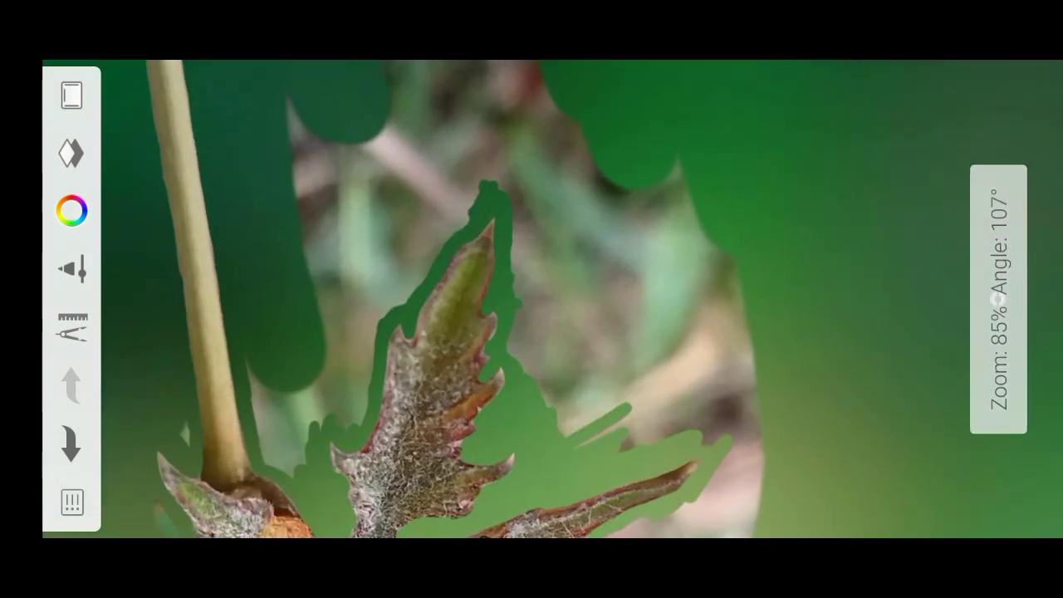
pyautogui.scroll(2, 997, 299)
pyautogui.scroll(2, 997, 299)
pyautogui.moveTo(532, 149)
pyautogui.mouseDown()
pyautogui.moveTo(747, 232)
pyautogui.moveTo(830, 291)
pyautogui.mouseUp()
pyautogui.scroll(-2, 531, 299)
pyautogui.moveTo(482, 366); pyautogui.dragTo(647, 349)
# Step: Cover the lower blurred patch and the last two light patches with green
pyautogui.scroll(1, 532, 299)
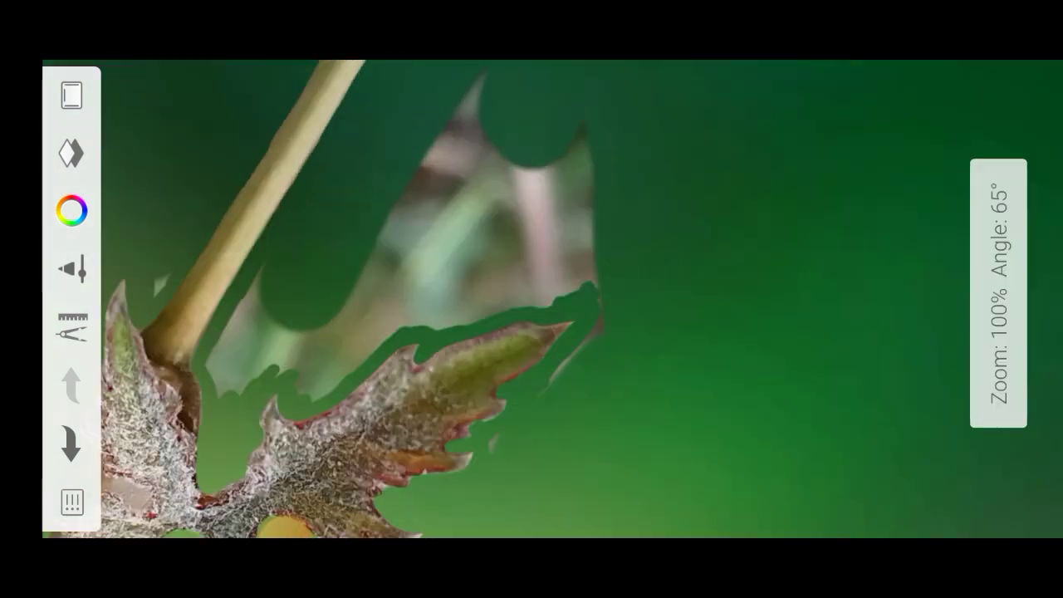
pyautogui.scroll(2, 532, 299)
pyautogui.moveTo(498, 432); pyautogui.dragTo(748, 349)
pyautogui.scroll(2, 997, 299)
pyautogui.moveTo(349, 365); pyautogui.dragTo(681, 249)
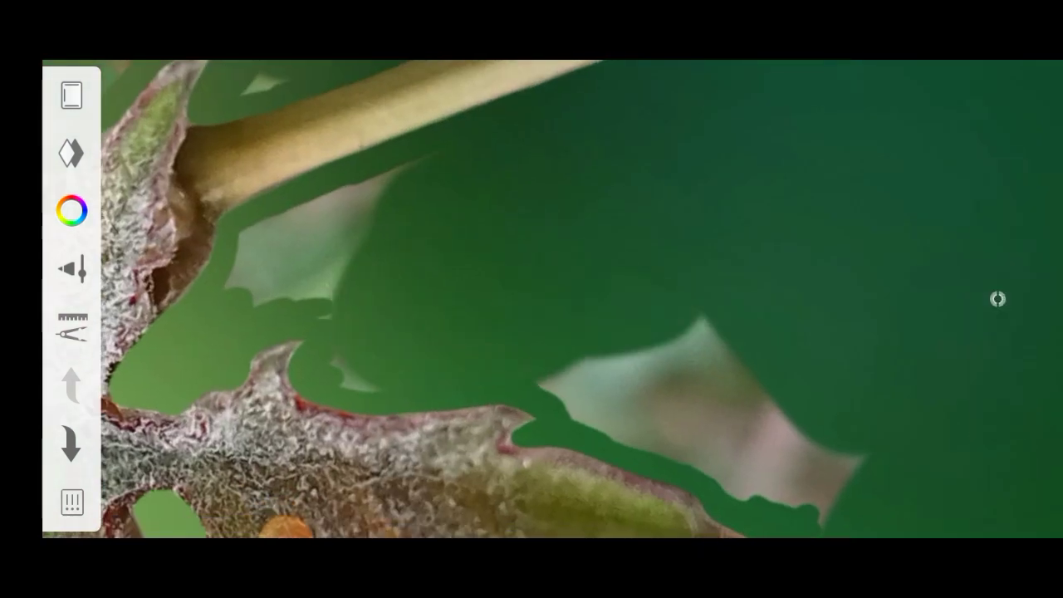
pyautogui.moveTo(299, 199); pyautogui.dragTo(382, 291)
pyautogui.scroll(-1, 998, 299)
pyautogui.moveTo(466, 241); pyautogui.dragTo(706, 349)
pyautogui.scroll(-3, 997, 299)
# Step: Paint green over the remaining pale patches beside the leaf
pyautogui.scroll(-2, 998, 299)
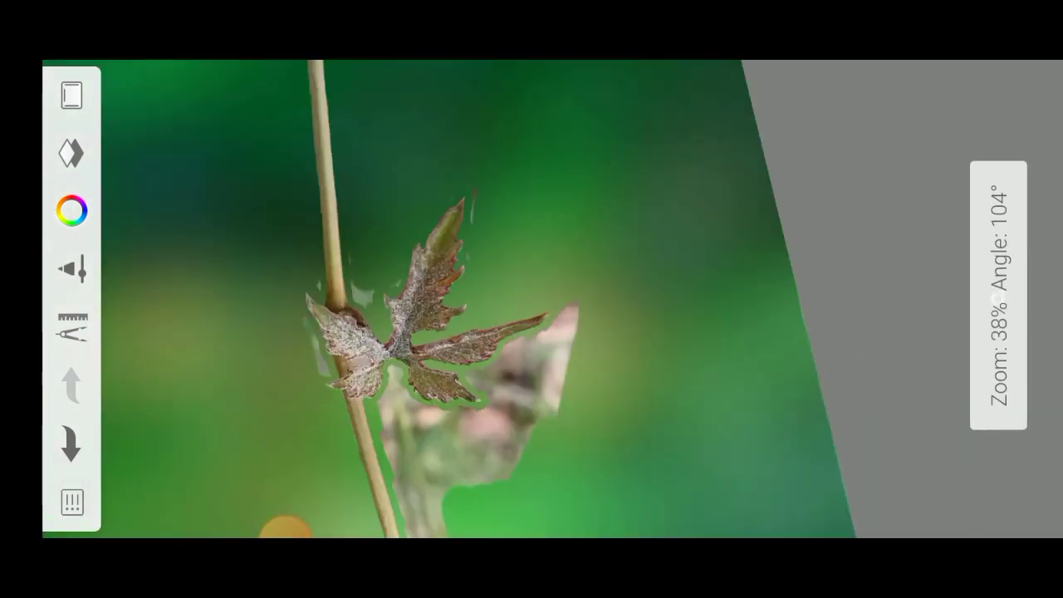
pyautogui.scroll(2, 997, 299)
pyautogui.scroll(1, 998, 299)
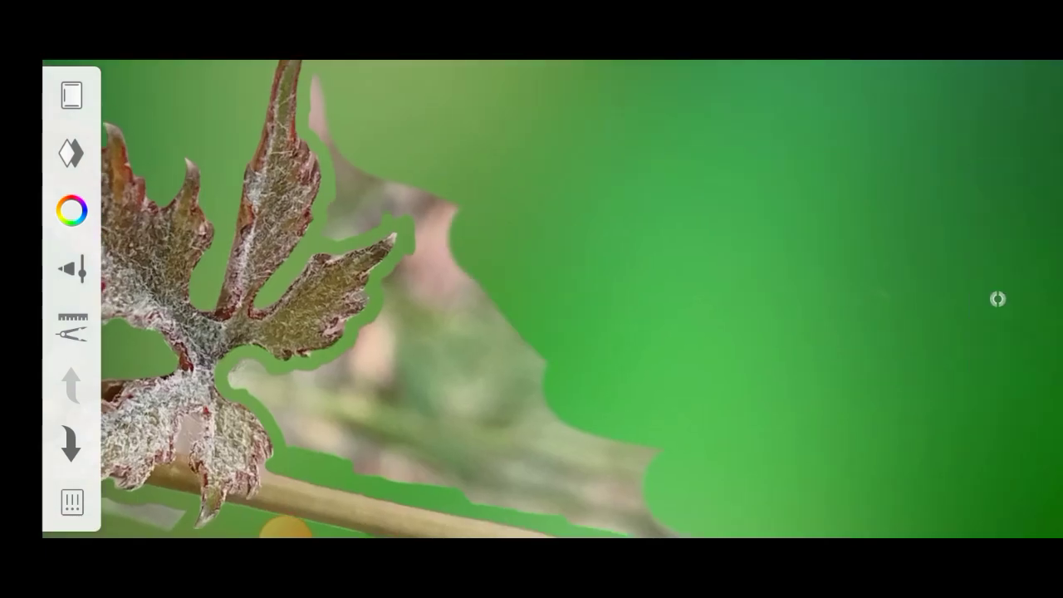
pyautogui.moveTo(582, 216); pyautogui.dragTo(449, 382)
pyautogui.scroll(1, 997, 299)
pyautogui.moveTo(499, 191); pyautogui.dragTo(291, 316)
pyautogui.scroll(-2, 998, 299)
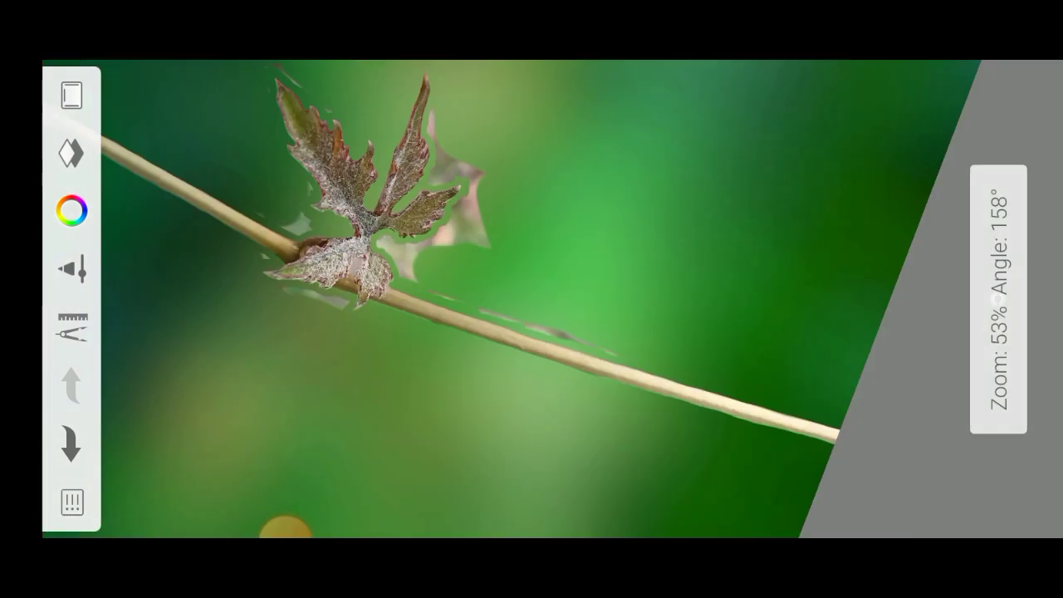
# Step: Set the Hard Eraser size to about 37 and zoom out to review the composite
pyautogui.click(997, 299)
pyautogui.moveTo(341, 257)
pyautogui.mouseDown()
pyautogui.moveTo(341, 371)
pyautogui.moveTo(341, 351)
pyautogui.mouseUp()
pyautogui.click(1002, 299)
pyautogui.scroll(3, 998, 299)
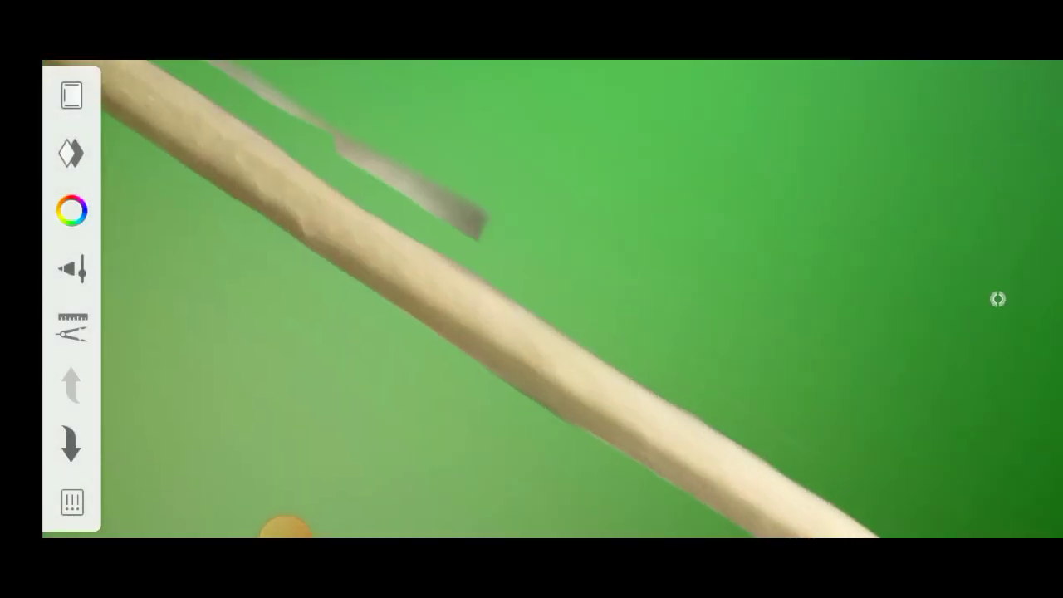
pyautogui.scroll(3, 998, 299)
pyautogui.scroll(1, 998, 299)
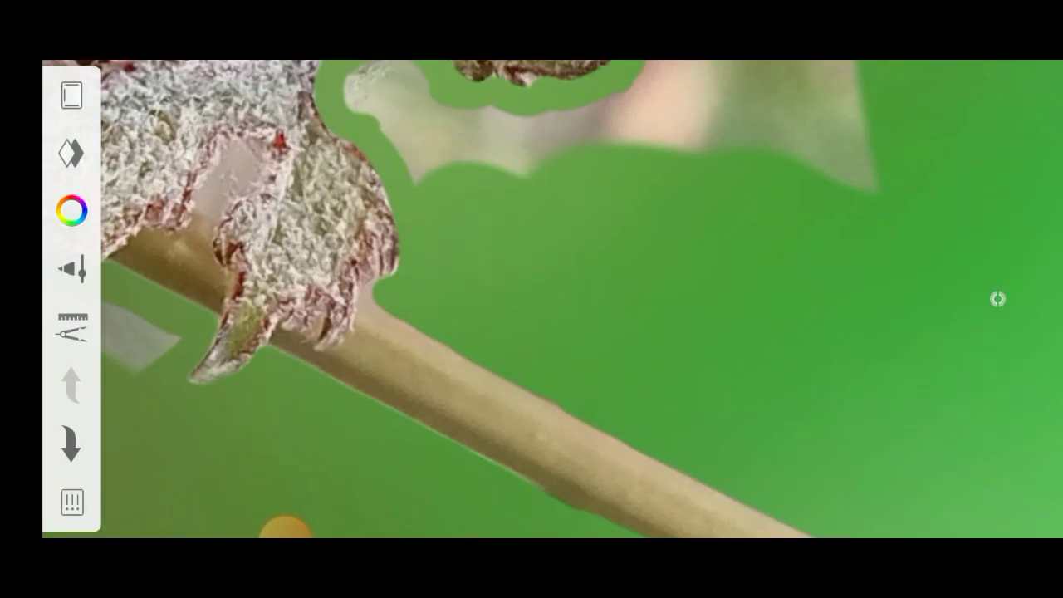
pyautogui.scroll(-2, 998, 299)
pyautogui.scroll(2, 998, 299)
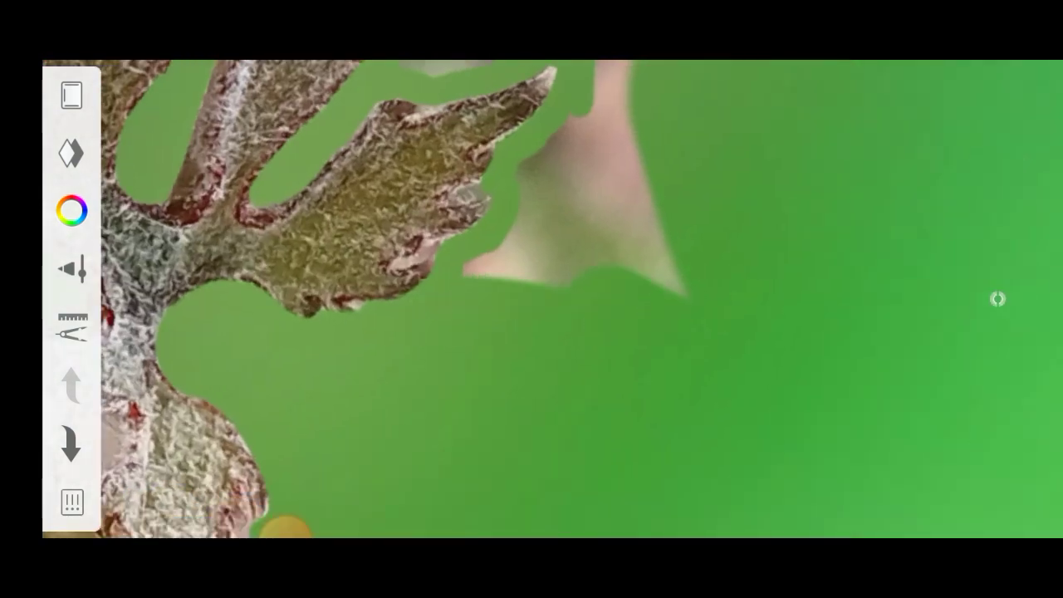
pyautogui.scroll(2, 997, 299)
pyautogui.scroll(2, 997, 299)
pyautogui.scroll(1, 997, 299)
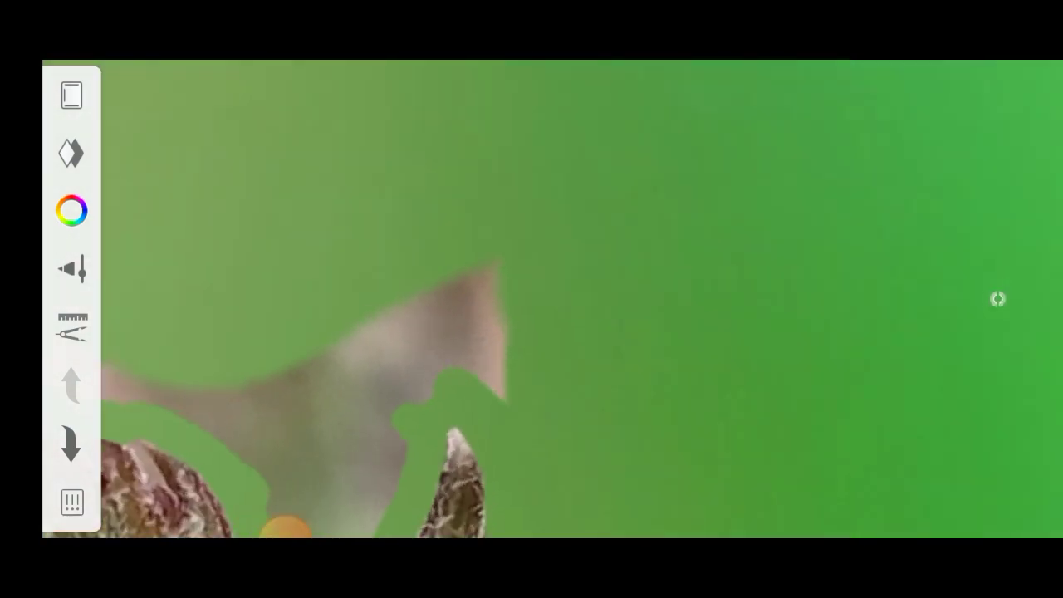
pyautogui.scroll(1, 998, 299)
pyautogui.scroll(1, 998, 299)
pyautogui.scroll(1, 997, 299)
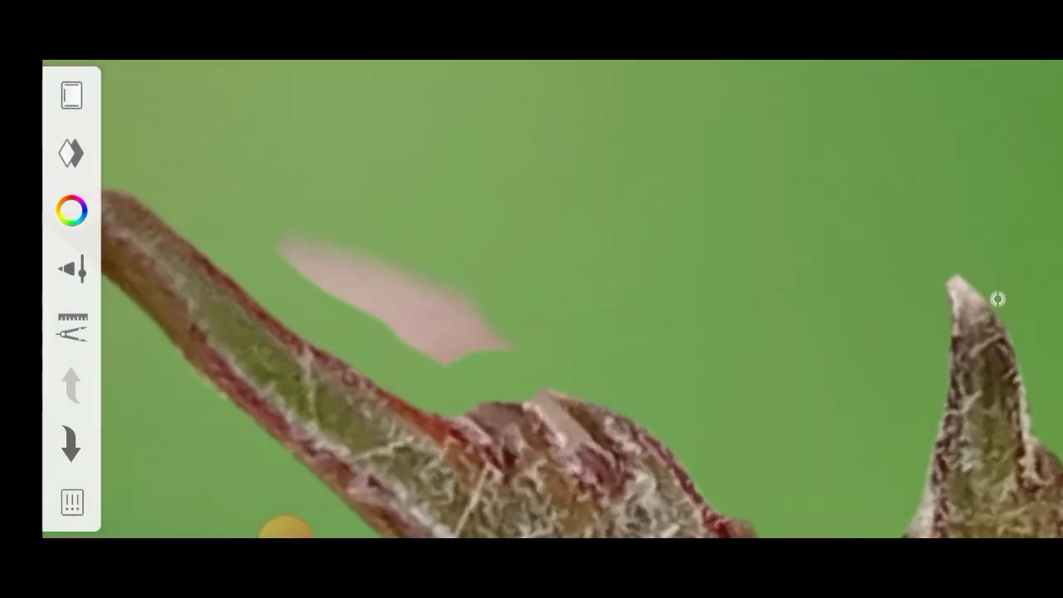
pyautogui.scroll(-3, 997, 299)
pyautogui.scroll(3, 997, 299)
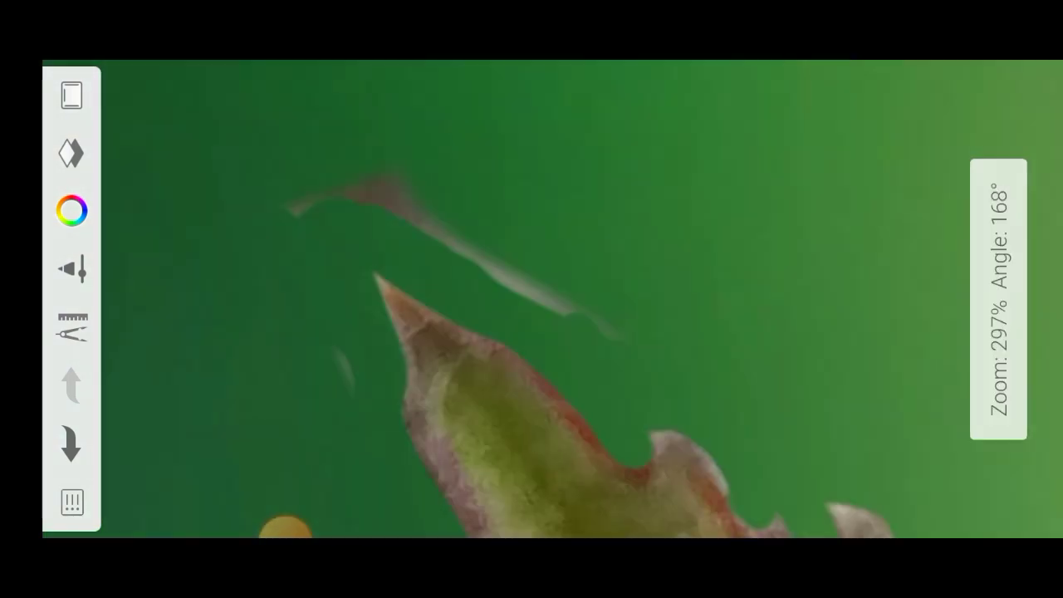
pyautogui.scroll(-1, 997, 299)
pyautogui.scroll(-1, 998, 299)
pyautogui.scroll(-1, 998, 299)
pyautogui.scroll(-1, 998, 299)
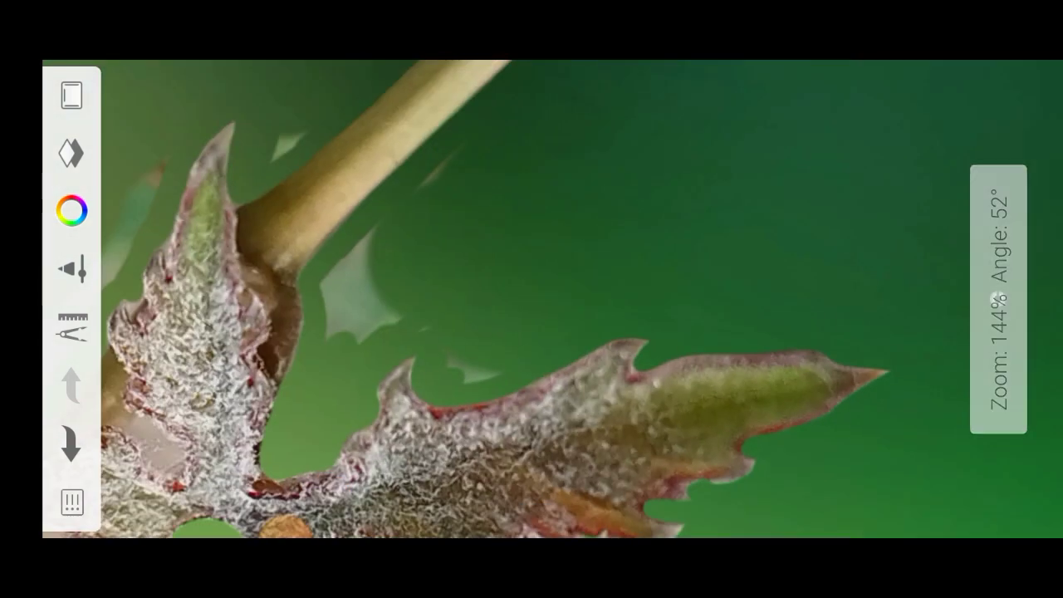
pyautogui.scroll(2, 553, 299)
pyautogui.scroll(-1, 998, 299)
pyautogui.scroll(1, 998, 300)
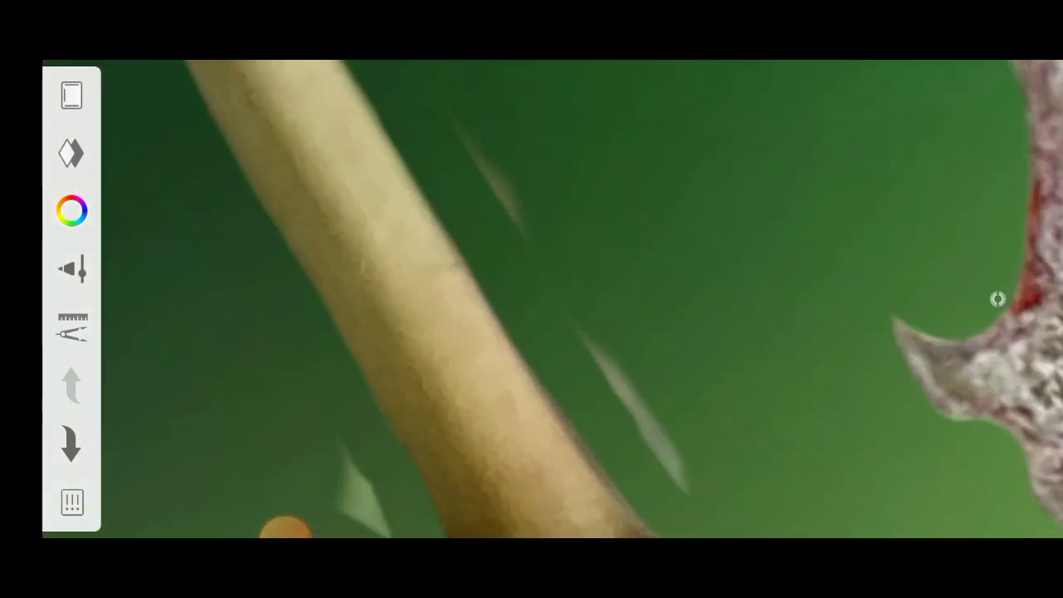
pyautogui.scroll(-1, 997, 299)
pyautogui.scroll(-1, 998, 299)
pyautogui.scroll(-1, 998, 299)
pyautogui.scroll(2, 998, 299)
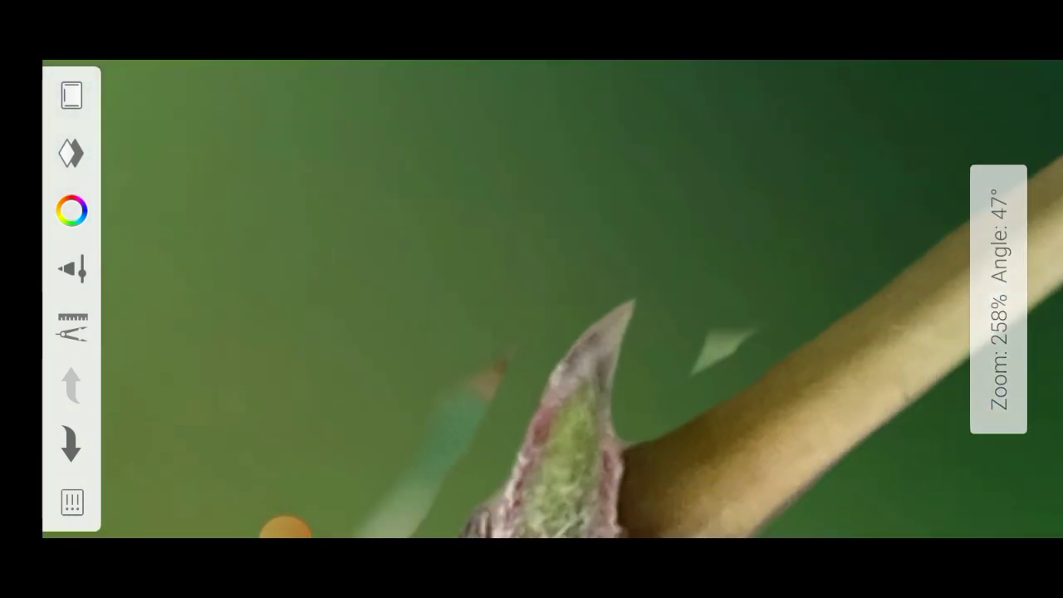
pyautogui.scroll(1, 997, 299)
pyautogui.scroll(-1, 997, 299)
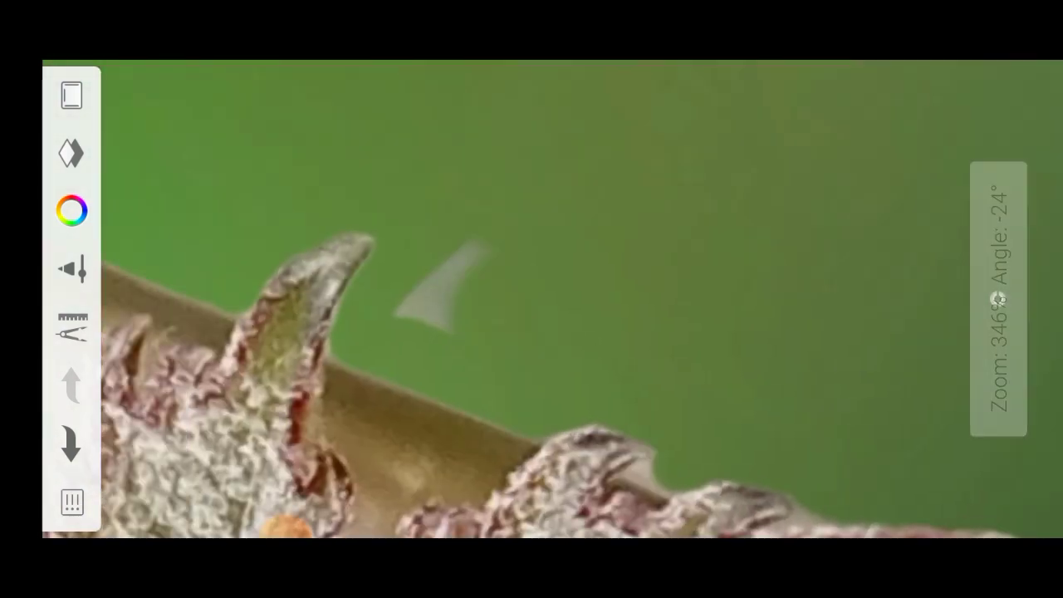
pyautogui.scroll(-2, 997, 299)
pyautogui.scroll(-1, 997, 299)
pyautogui.scroll(-1, 997, 299)
pyautogui.scroll(5, 997, 299)
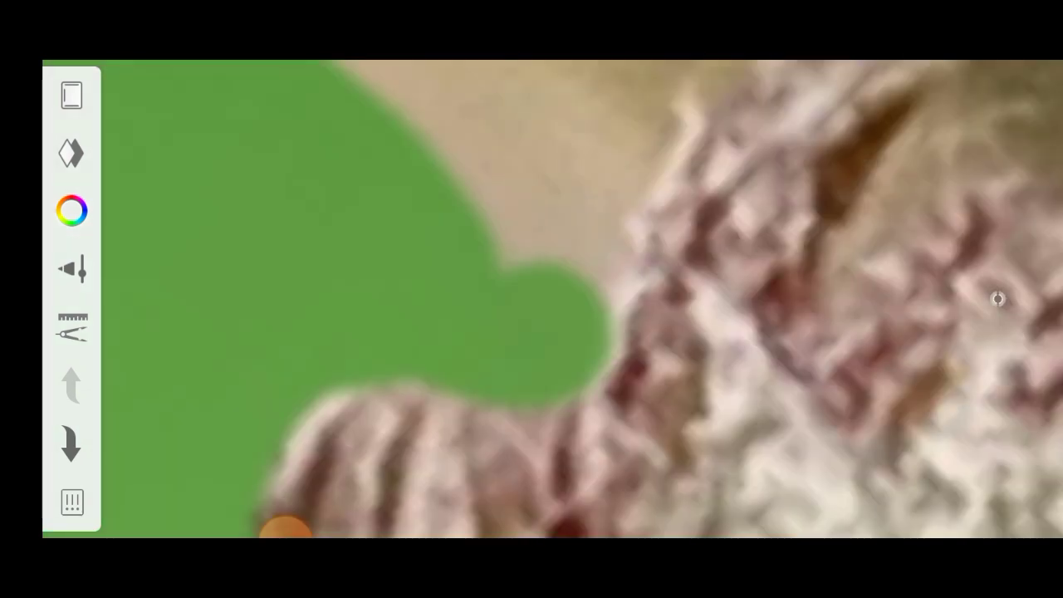
pyautogui.scroll(1, 998, 299)
pyautogui.scroll(-3, 998, 299)
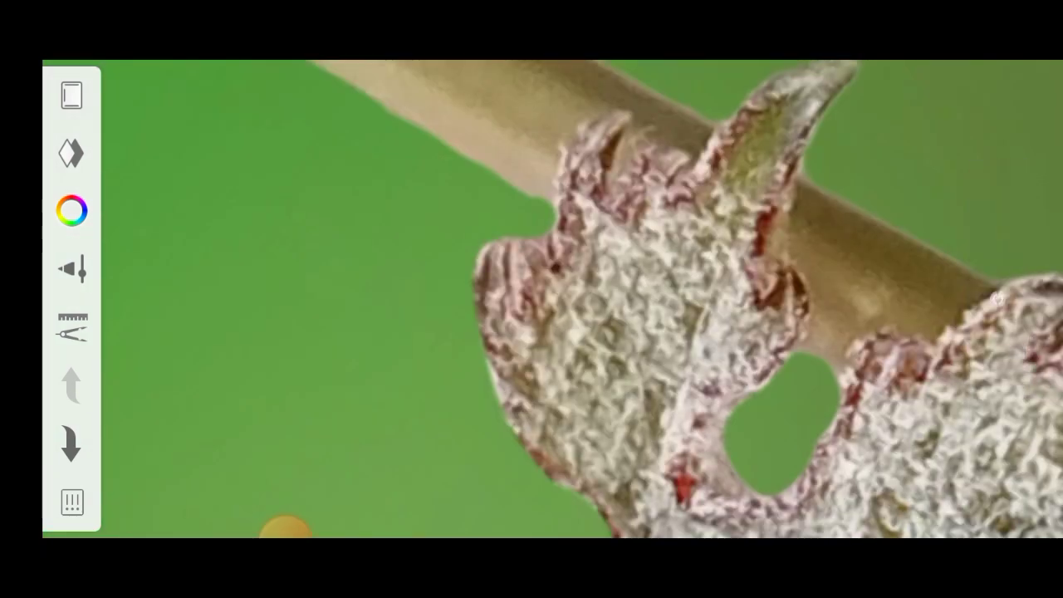
pyautogui.scroll(1, 998, 299)
pyautogui.scroll(2, 998, 299)
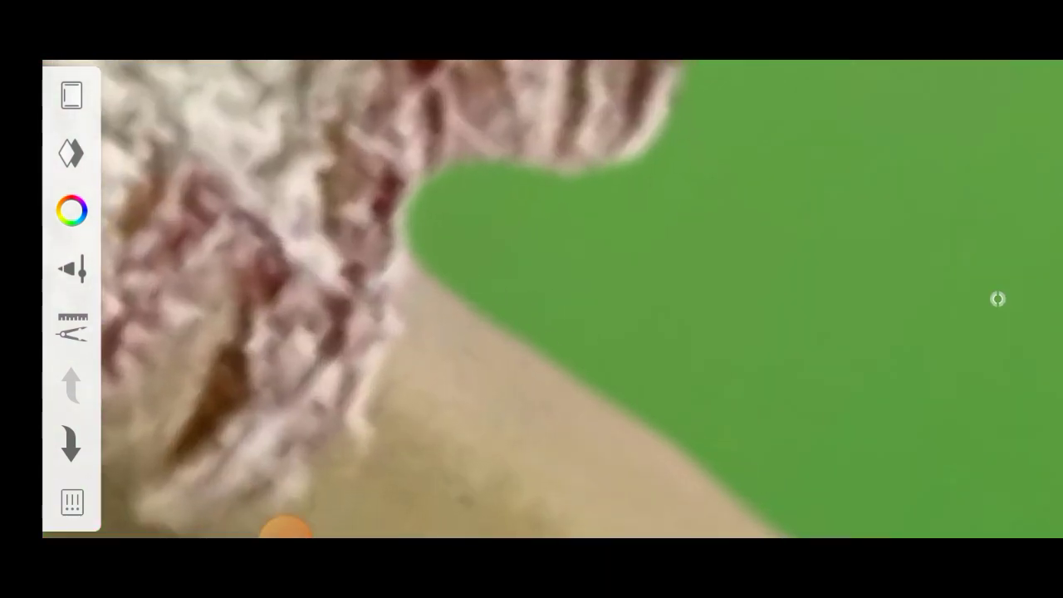
pyautogui.scroll(-5, 997, 299)
pyautogui.scroll(-3, 998, 299)
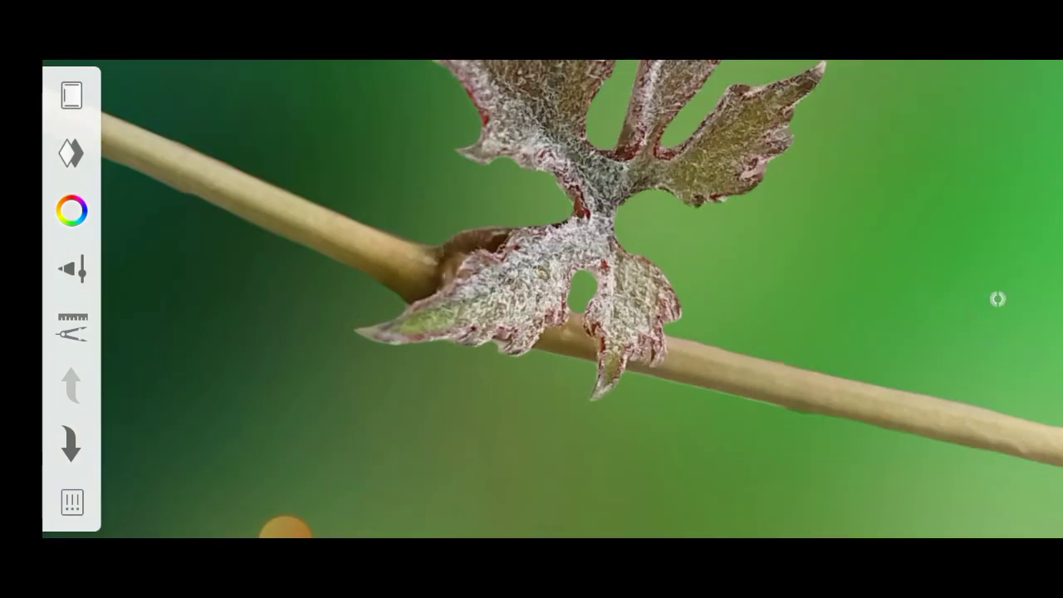
pyautogui.scroll(-2, 997, 299)
pyautogui.scroll(-1, 997, 299)
pyautogui.scroll(-2, 997, 299)
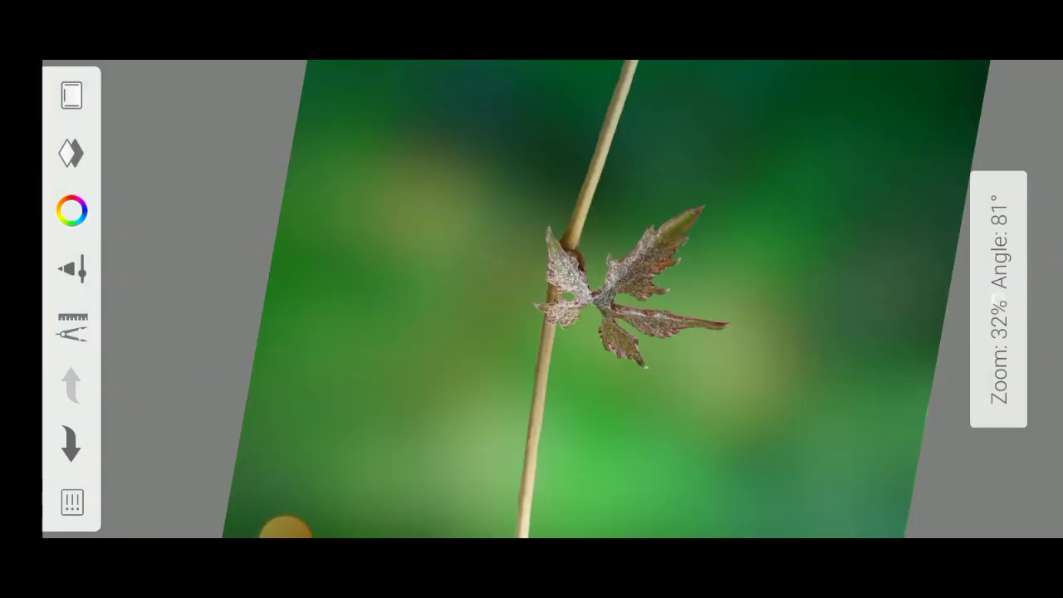
pyautogui.scroll(-1, 998, 299)
pyautogui.scroll(1, 997, 300)
pyautogui.scroll(-1, 997, 299)
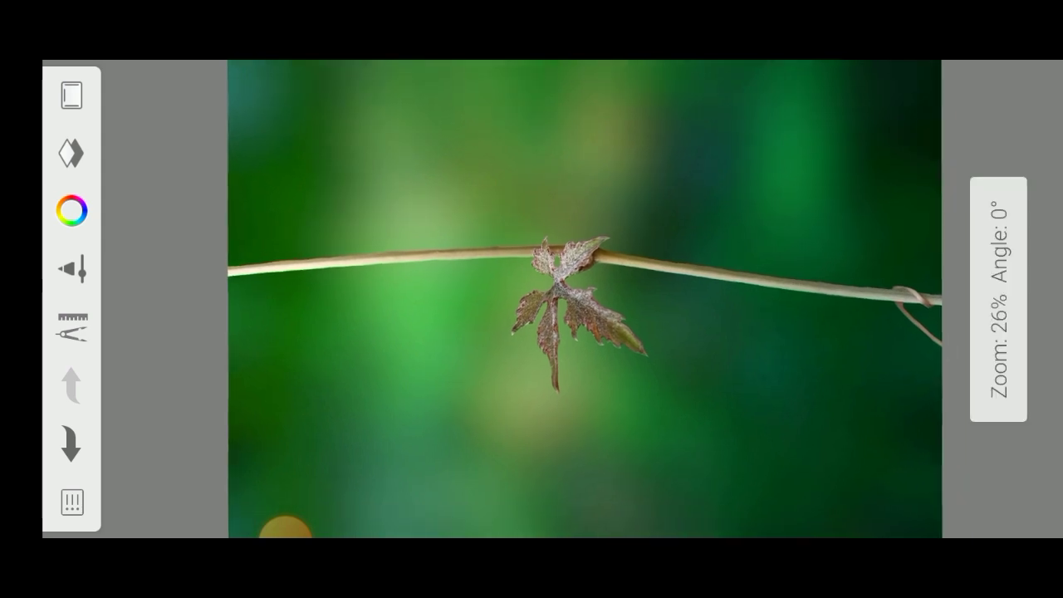
pyautogui.scroll(-2, 998, 299)
pyautogui.scroll(-1, 997, 299)
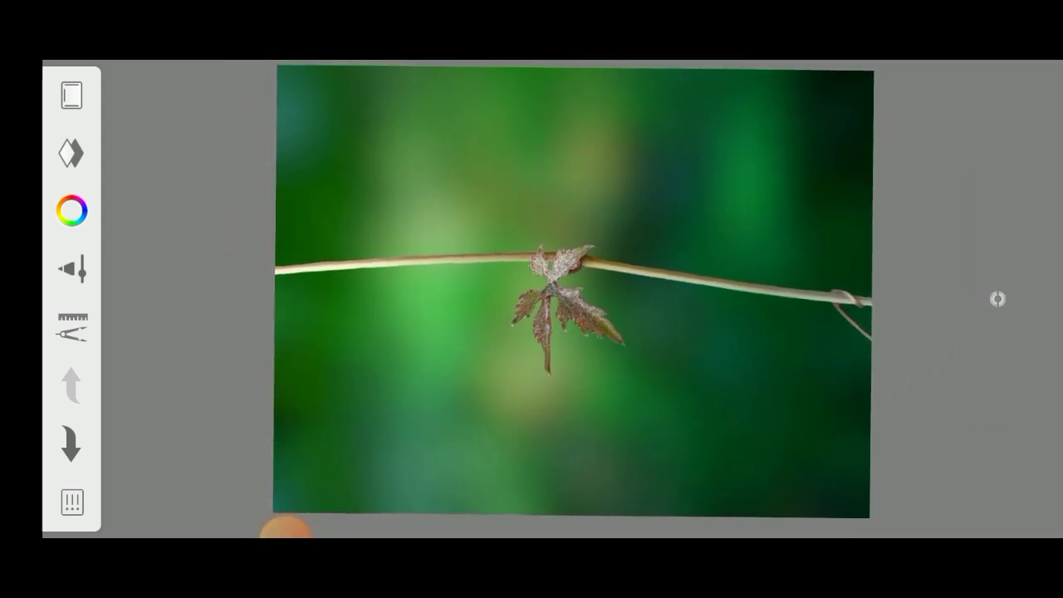
# Step: Enlarge the brush to 22.2, then leave the sketch from the main menu to save it
pyautogui.click(71, 269)
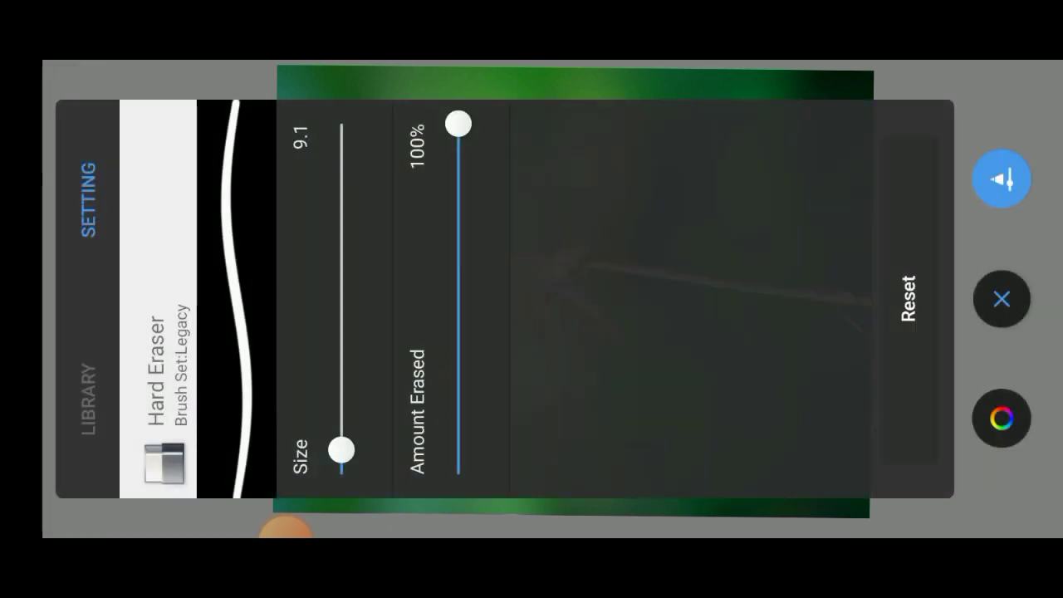
pyautogui.moveTo(341, 446); pyautogui.dragTo(341, 404)
pyautogui.click(1001, 297)
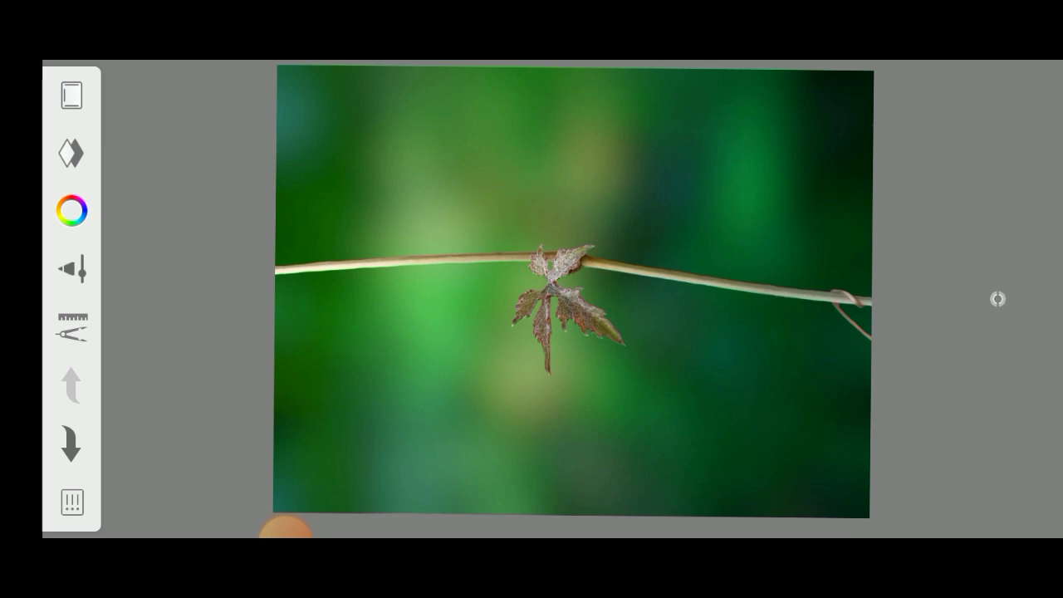
pyautogui.click(72, 502)
pyautogui.click(495, 368)
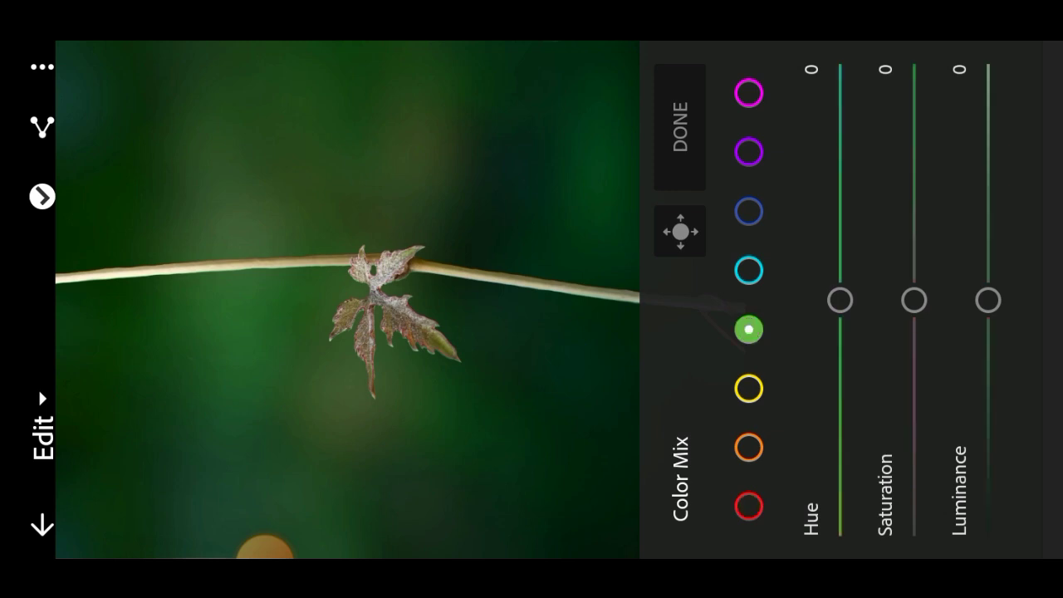
# Step: Set yellows to hue -26, saturation 70, and greens to hue -41, saturation 47, luminance 27
pyautogui.moveTo(840, 300); pyautogui.dragTo(839, 361)
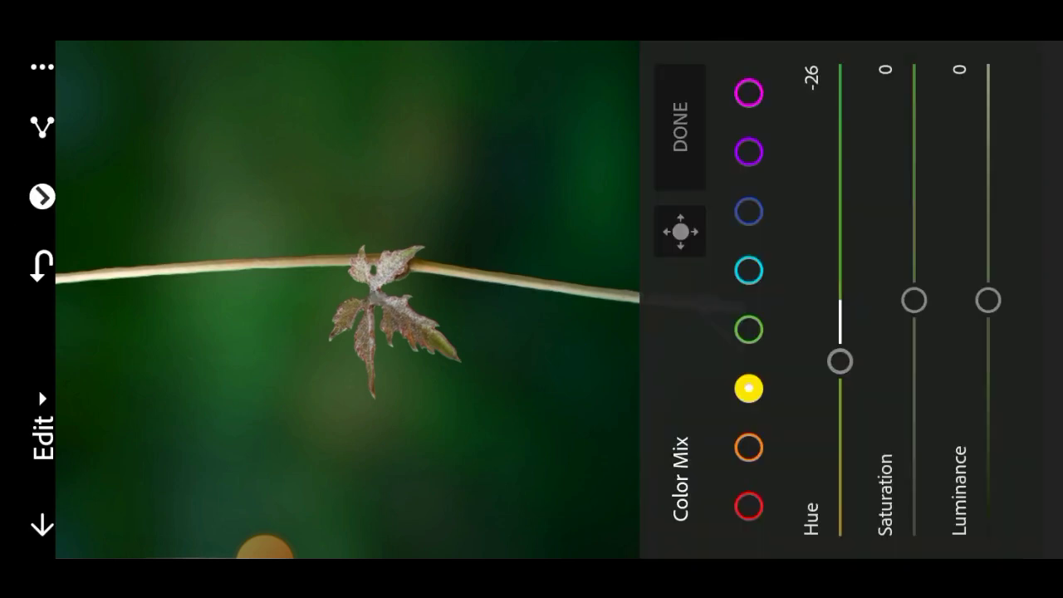
pyautogui.moveTo(914, 299); pyautogui.dragTo(914, 136)
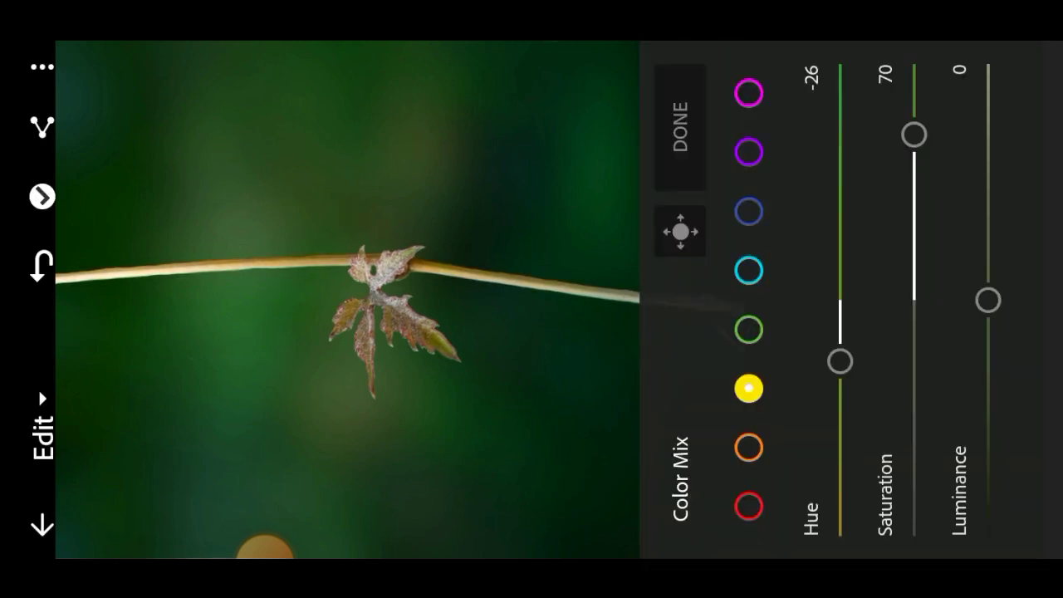
pyautogui.click(748, 330)
pyautogui.moveTo(840, 302)
pyautogui.mouseDown()
pyautogui.moveTo(839, 432)
pyautogui.moveTo(840, 390)
pyautogui.mouseUp()
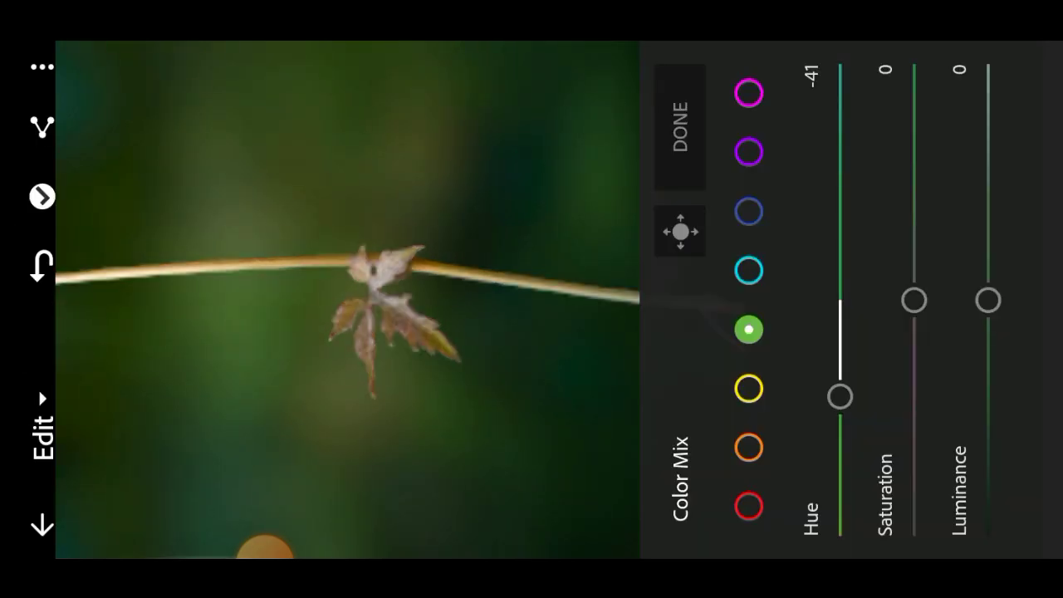
pyautogui.moveTo(914, 300)
pyautogui.mouseDown()
pyautogui.moveTo(914, 191)
pyautogui.moveTo(914, 225)
pyautogui.mouseUp()
pyautogui.moveTo(988, 300)
pyautogui.mouseDown()
pyautogui.moveTo(988, 239)
pyautogui.moveTo(987, 252)
pyautogui.mouseUp()
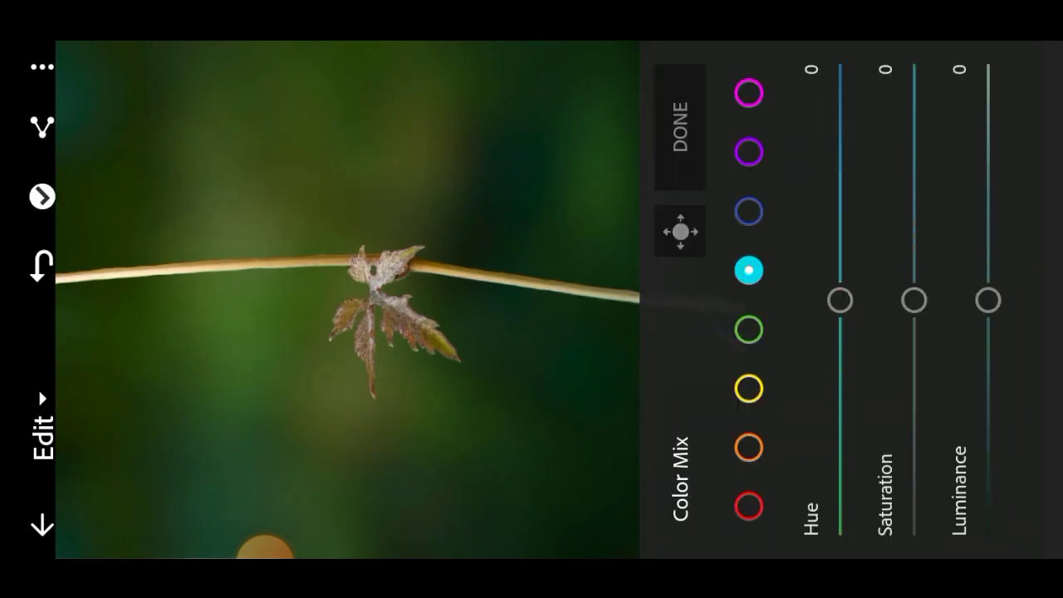
# Step: Shift aquas to hue -100 with saturation 26, and boost the blues' saturation
pyautogui.moveTo(839, 299); pyautogui.dragTo(840, 536)
pyautogui.moveTo(913, 300)
pyautogui.mouseDown()
pyautogui.moveTo(913, 201)
pyautogui.moveTo(913, 233)
pyautogui.mouseUp()
pyautogui.click(749, 211)
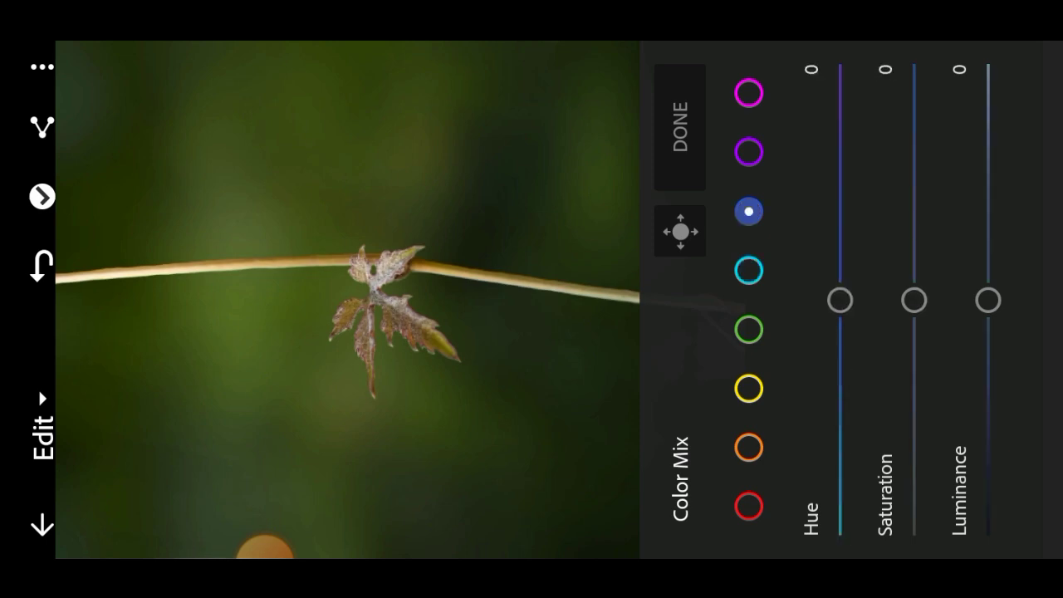
pyautogui.moveTo(913, 300); pyautogui.dragTo(914, 241)
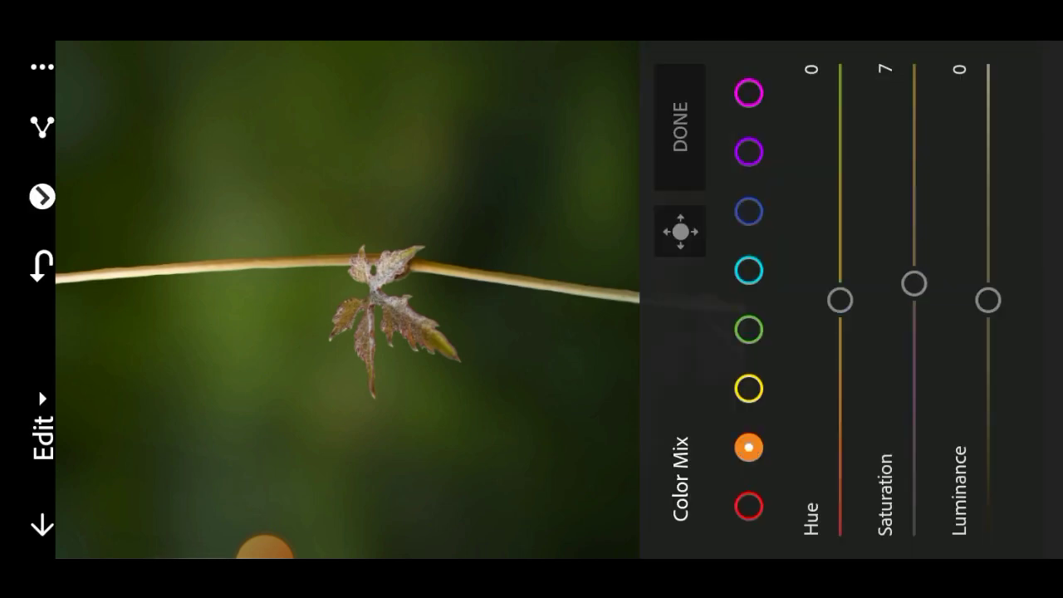
# Step: Tune orange hue and saturation, set reds to hue 19 and saturation 20, and confirm
pyautogui.moveTo(840, 300); pyautogui.dragTo(839, 284)
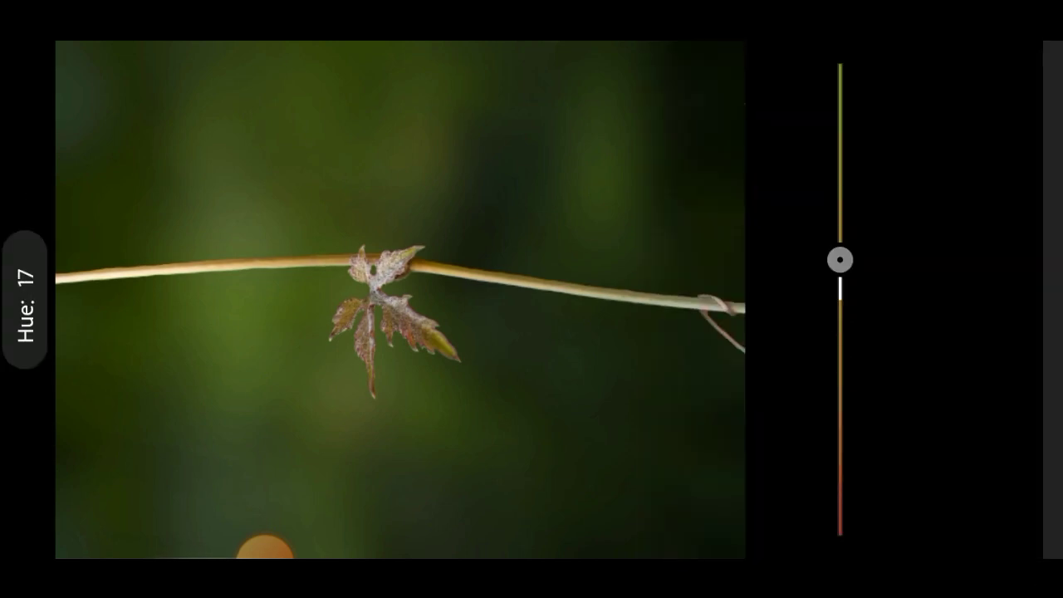
pyautogui.moveTo(914, 300)
pyautogui.mouseDown()
pyautogui.moveTo(914, 174)
pyautogui.moveTo(914, 205)
pyautogui.mouseUp()
pyautogui.moveTo(839, 335); pyautogui.dragTo(840, 234)
pyautogui.moveTo(840, 351); pyautogui.dragTo(840, 354)
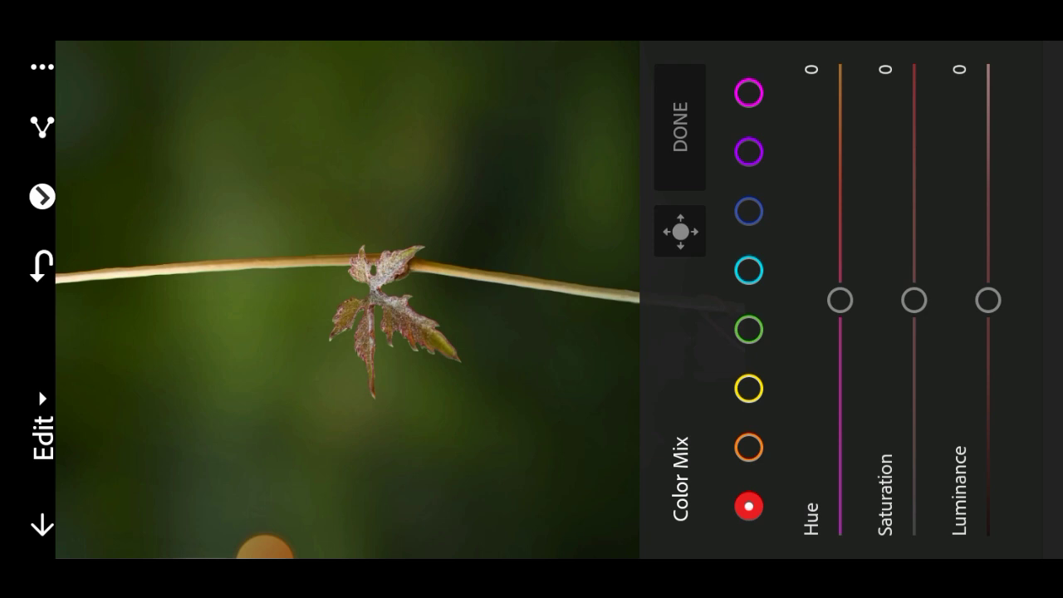
pyautogui.moveTo(914, 300); pyautogui.dragTo(914, 250)
pyautogui.moveTo(840, 300); pyautogui.dragTo(839, 255)
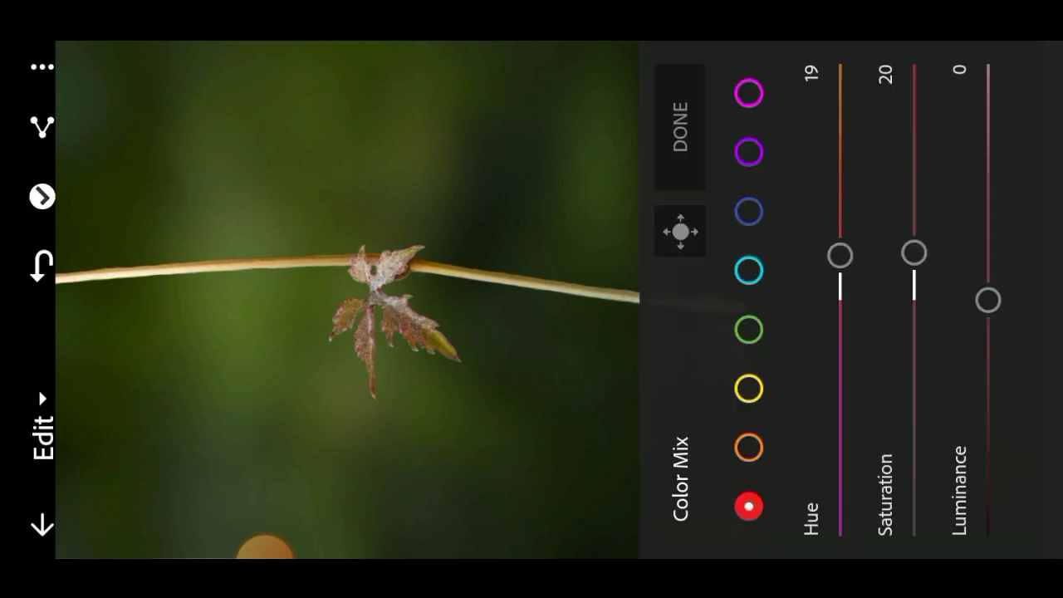
pyautogui.click(680, 126)
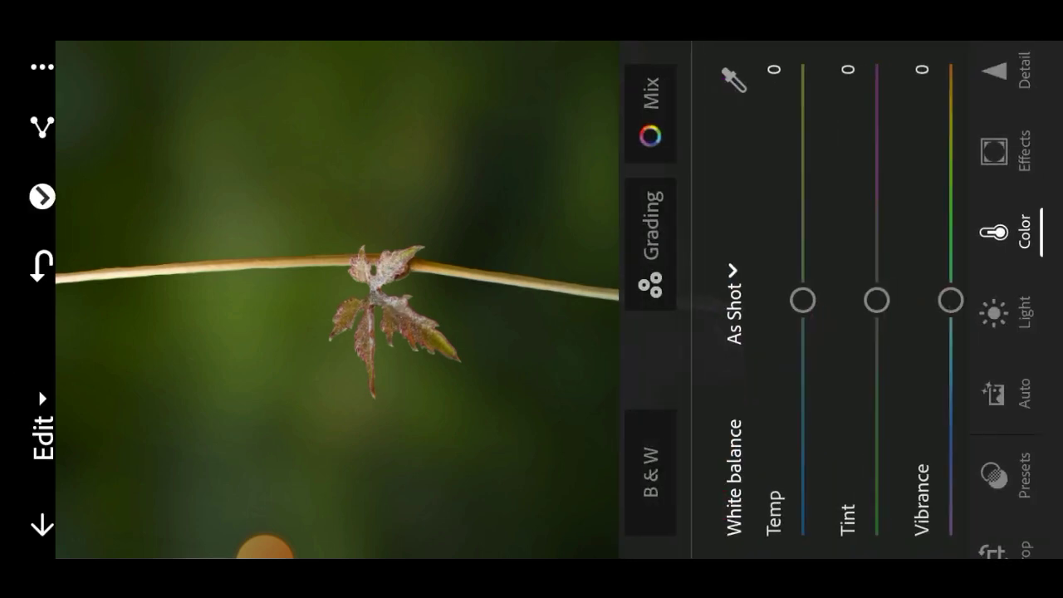
# Step: In Color, set Vibrance 13, Tint 4 and Temp 4
pyautogui.moveTo(830, 415); pyautogui.dragTo(894, 415)
pyautogui.moveTo(895, 300)
pyautogui.mouseDown()
pyautogui.moveTo(895, 240)
pyautogui.moveTo(894, 268)
pyautogui.mouseUp()
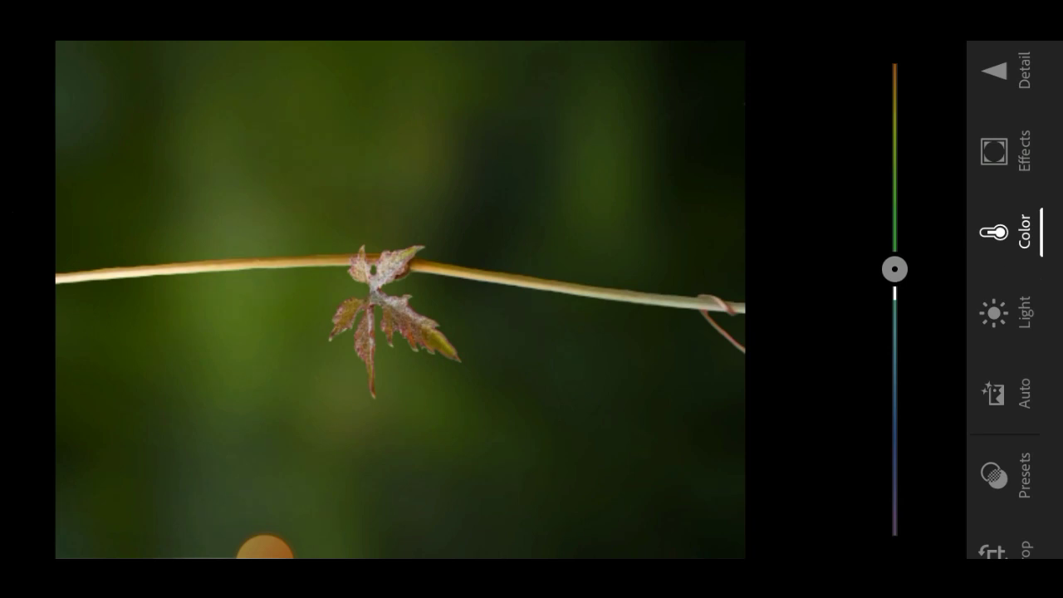
pyautogui.moveTo(863, 300)
pyautogui.mouseDown()
pyautogui.moveTo(862, 274)
pyautogui.moveTo(862, 290)
pyautogui.mouseUp()
pyautogui.moveTo(789, 300)
pyautogui.mouseDown()
pyautogui.moveTo(788, 252)
pyautogui.moveTo(789, 291)
pyautogui.mouseUp()
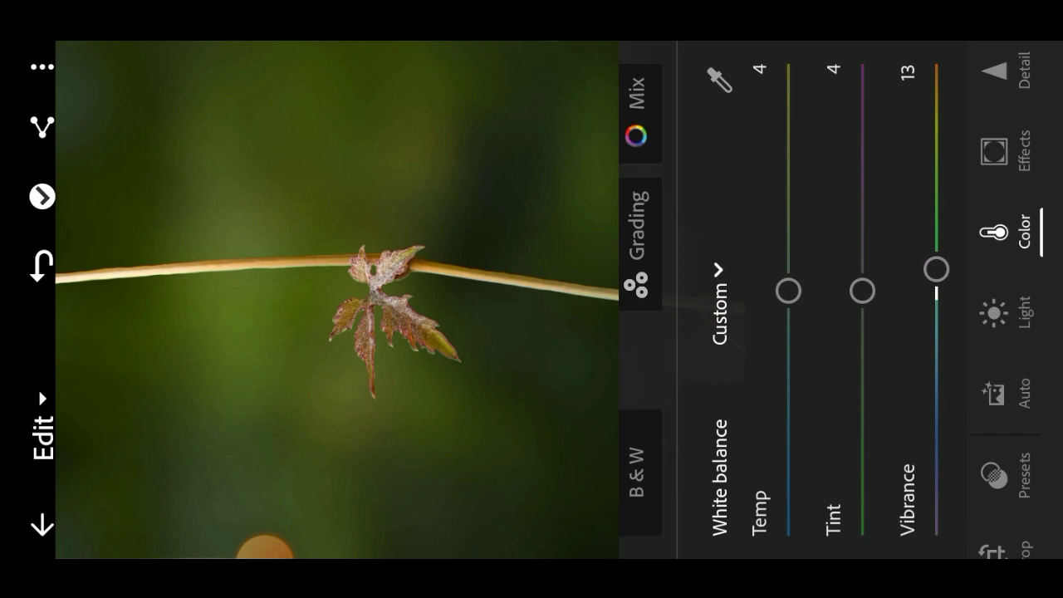
# Step: Grade the shadows toward blue and the midtones warm at hue 40, saturation 21
pyautogui.click(639, 241)
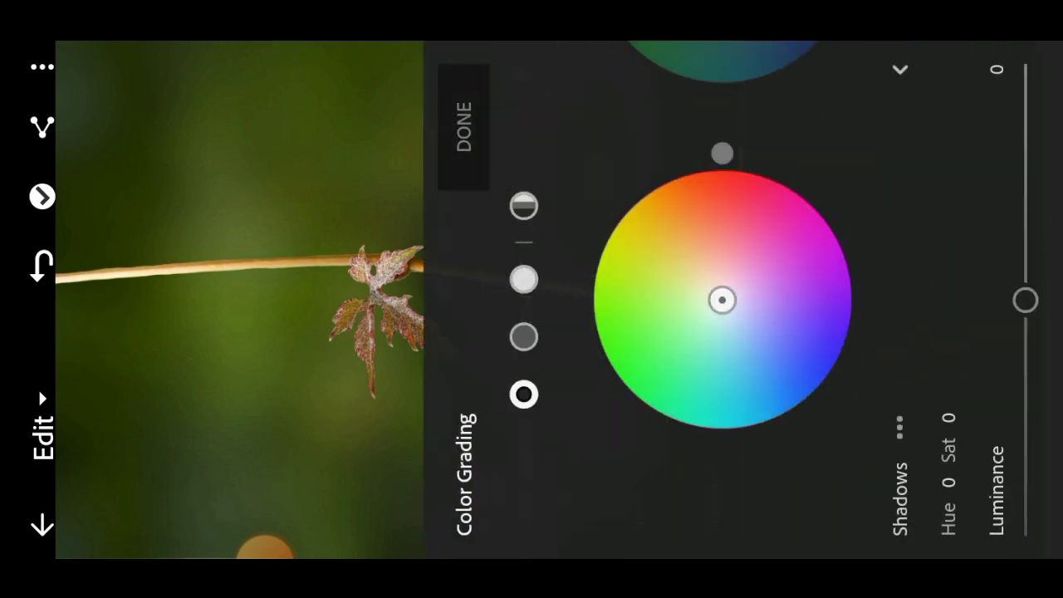
pyautogui.moveTo(716, 300); pyautogui.dragTo(780, 306)
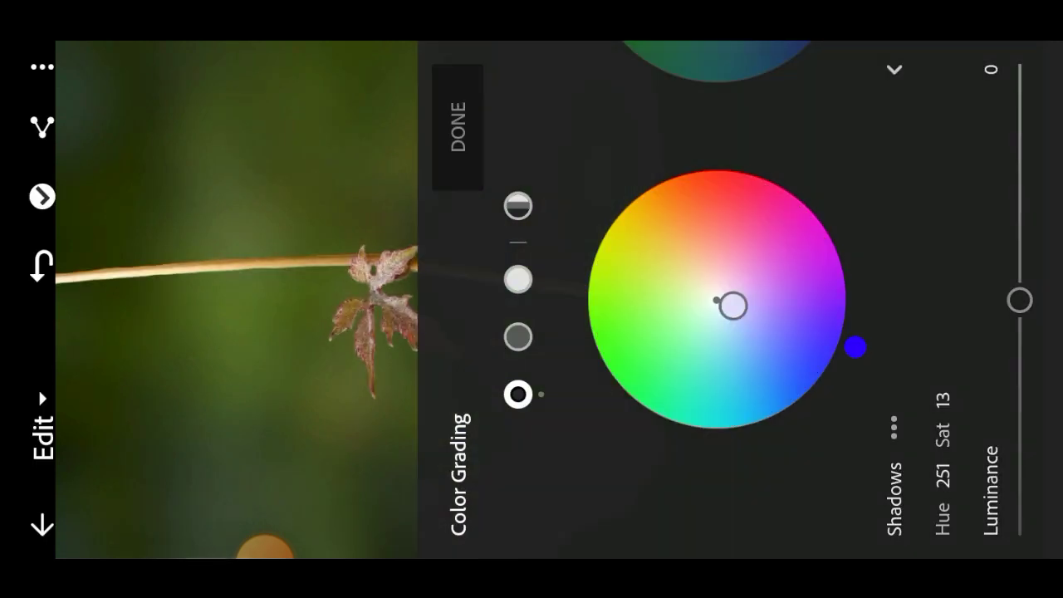
pyautogui.click(517, 336)
pyautogui.moveTo(716, 299); pyautogui.dragTo(746, 283)
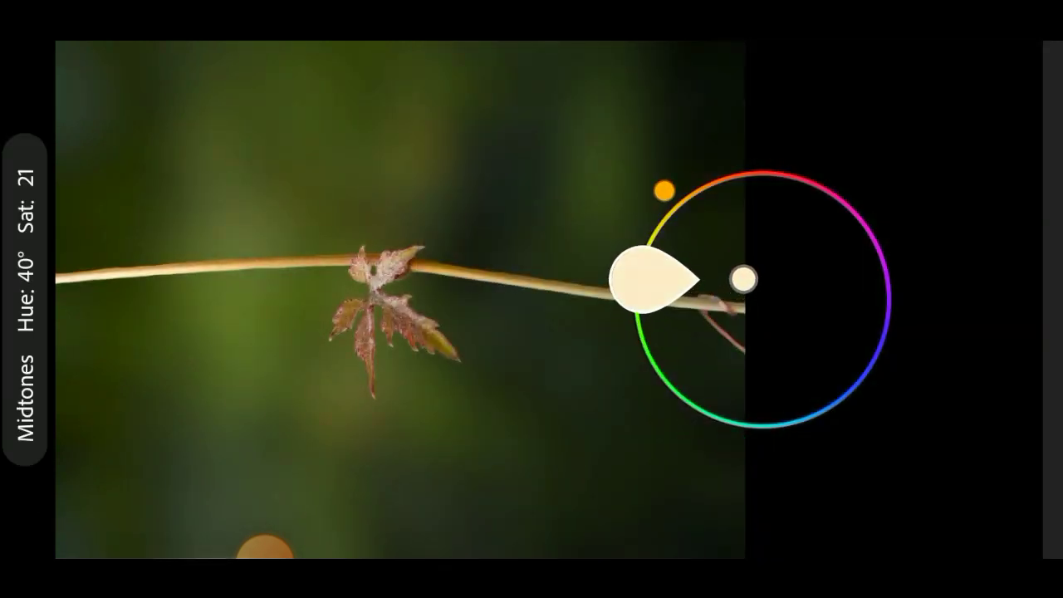
pyautogui.moveTo(747, 284)
pyautogui.mouseDown()
pyautogui.moveTo(796, 321)
pyautogui.moveTo(770, 284)
pyautogui.mouseUp()
# Step: Lower the highlight grade's luminance, set Luminance 31 and Blending 55, and confirm the grading
pyautogui.click(517, 279)
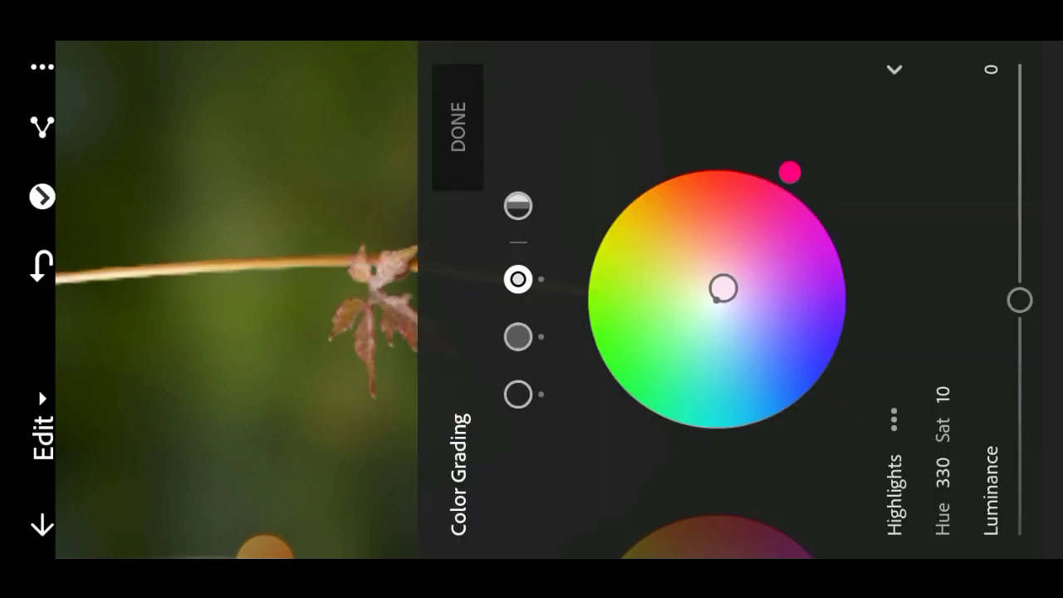
pyautogui.moveTo(925, 299)
pyautogui.mouseDown()
pyautogui.moveTo(925, 392)
pyautogui.moveTo(925, 353)
pyautogui.mouseUp()
pyautogui.moveTo(748, 482)
pyautogui.mouseDown()
pyautogui.moveTo(842, 482)
pyautogui.moveTo(748, 482)
pyautogui.mouseUp()
pyautogui.click(517, 337)
pyautogui.moveTo(919, 299)
pyautogui.mouseDown()
pyautogui.moveTo(920, 195)
pyautogui.moveTo(919, 326)
pyautogui.mouseUp()
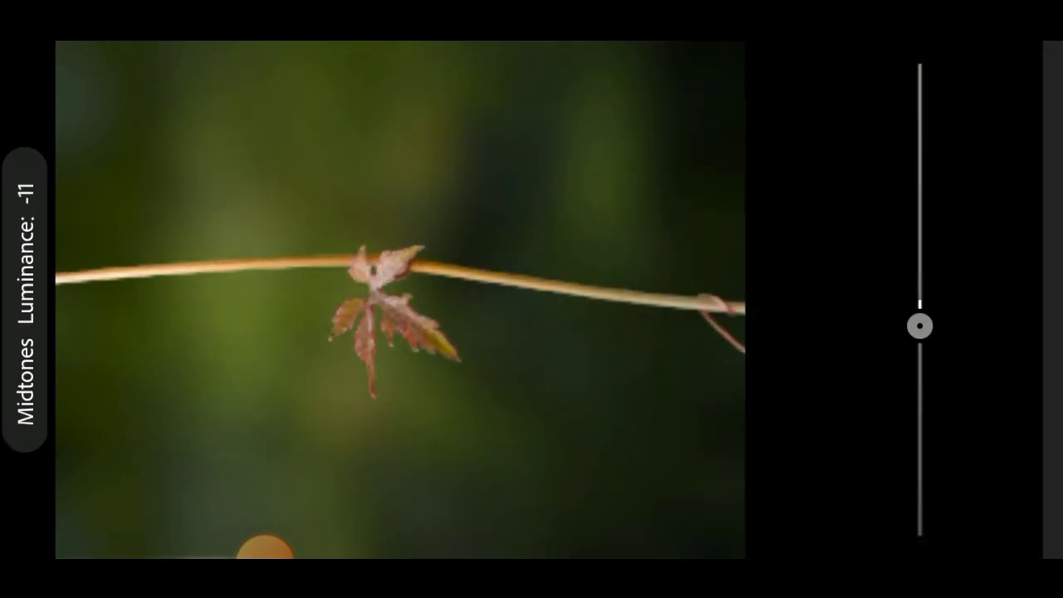
pyautogui.moveTo(920, 241); pyautogui.dragTo(920, 226)
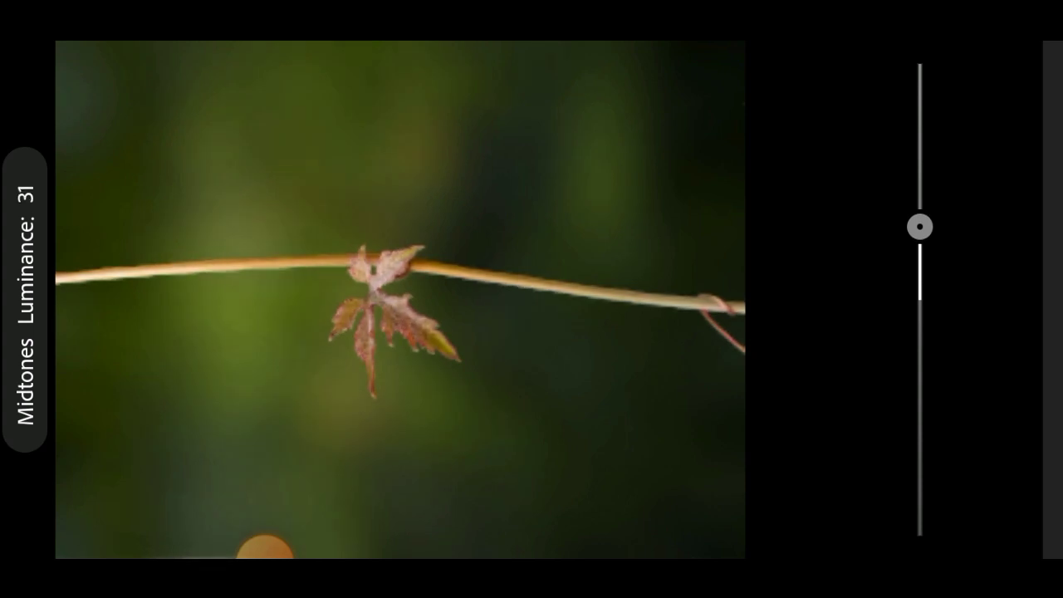
pyautogui.moveTo(842, 482); pyautogui.dragTo(757, 482)
pyautogui.moveTo(920, 300); pyautogui.dragTo(920, 229)
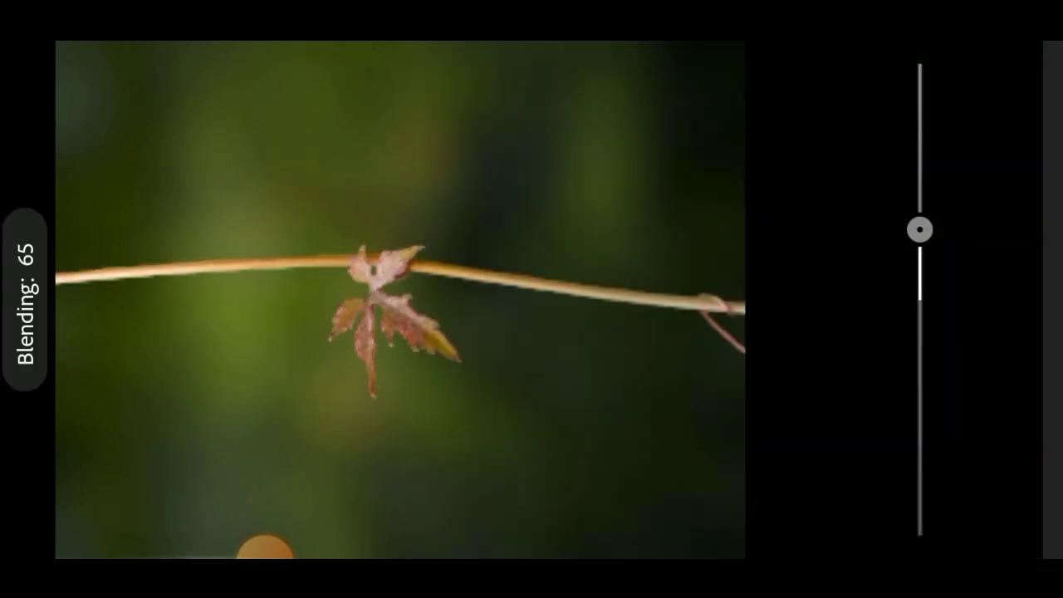
pyautogui.moveTo(920, 342); pyautogui.dragTo(919, 318)
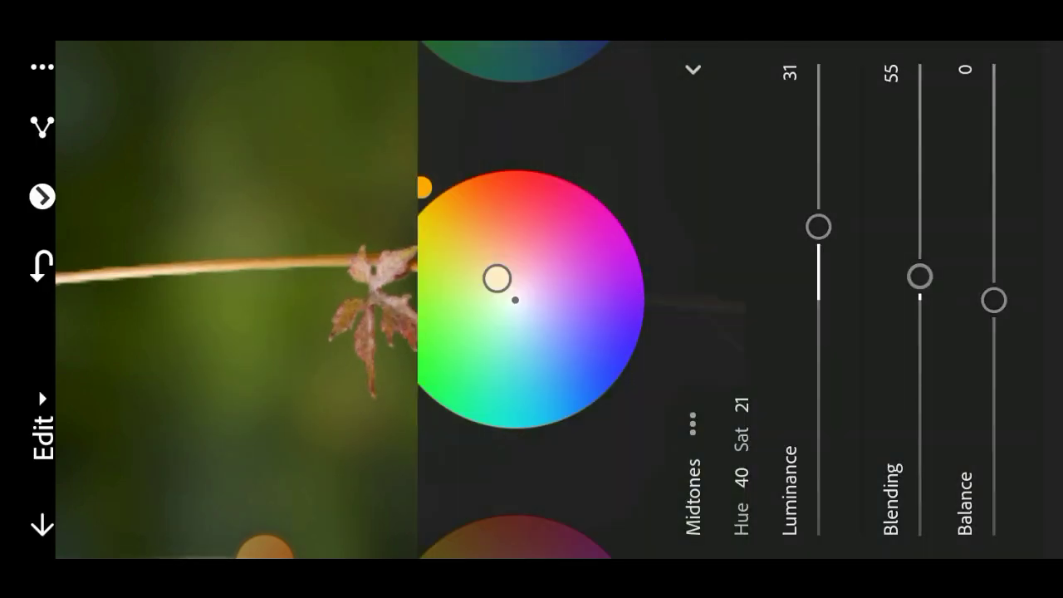
pyautogui.moveTo(582, 333); pyautogui.dragTo(690, 332)
pyautogui.click(458, 125)
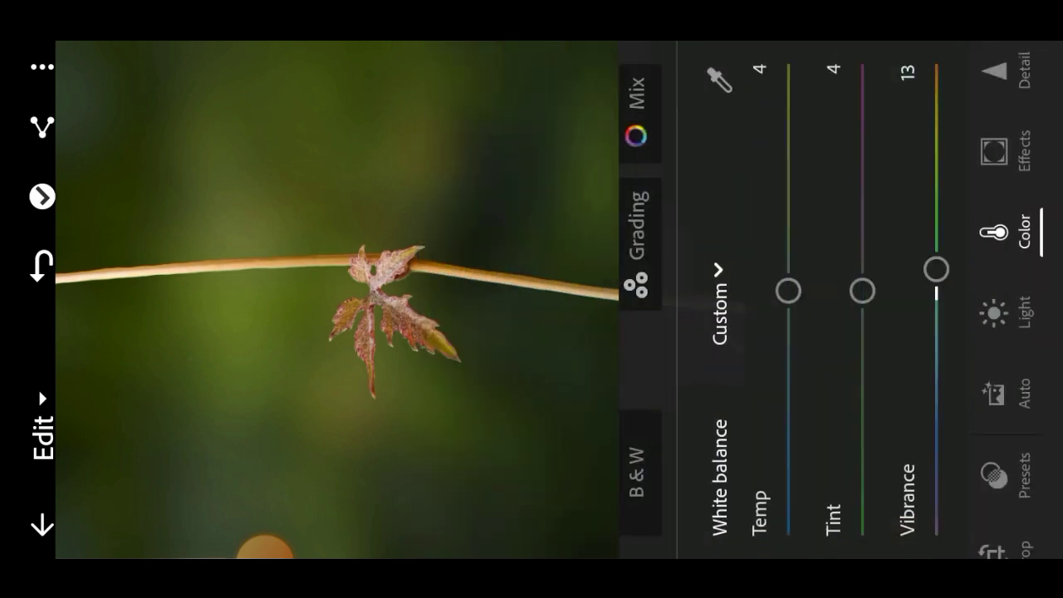
# Step: Set Light to Exposure 0.11EV, Contrast 8, Highlights 6, Shadows -2 and Blacks -10
pyautogui.click(1002, 314)
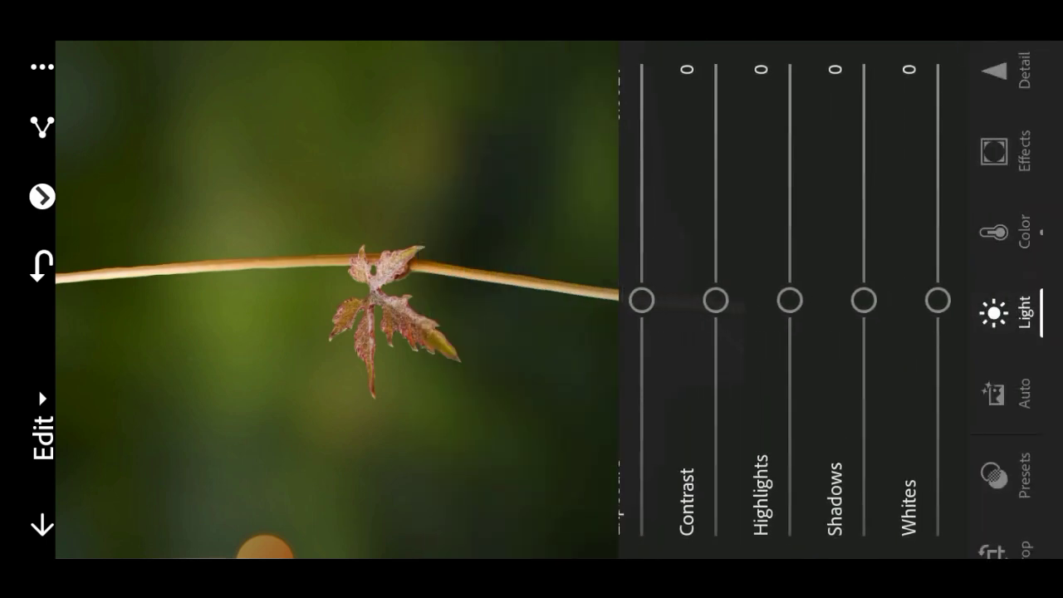
pyautogui.moveTo(790, 299)
pyautogui.mouseDown()
pyautogui.moveTo(789, 272)
pyautogui.moveTo(789, 288)
pyautogui.mouseUp()
pyautogui.moveTo(830, 415); pyautogui.dragTo(729, 416)
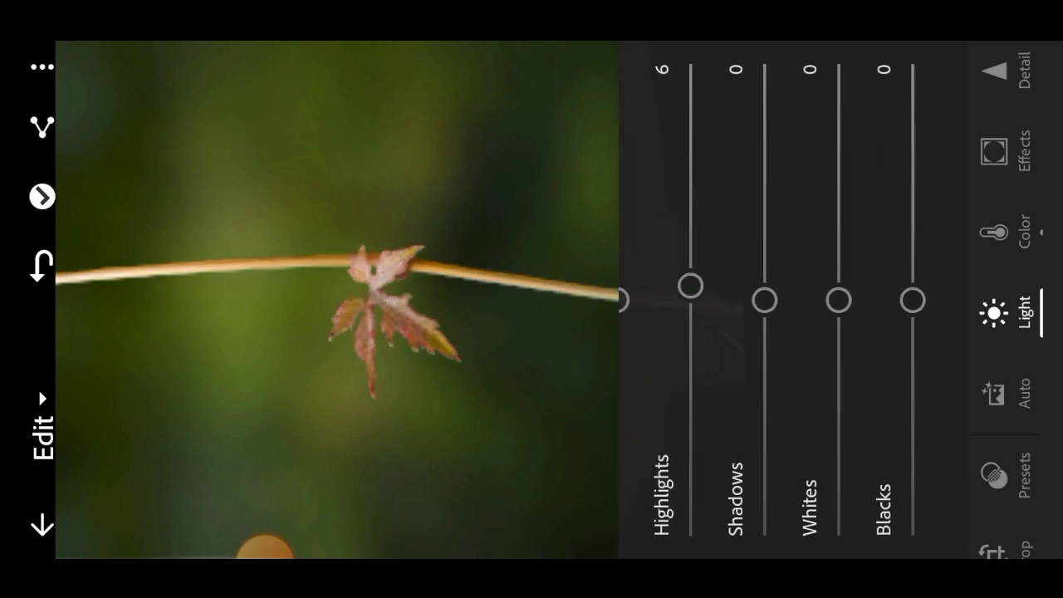
pyautogui.moveTo(911, 302); pyautogui.dragTo(905, 333)
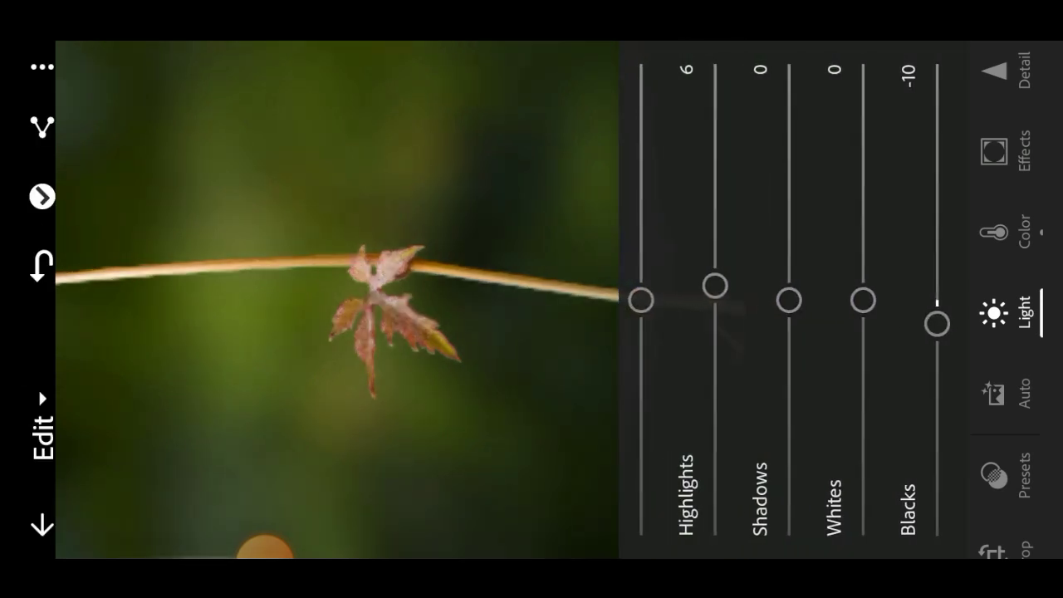
pyautogui.moveTo(864, 299); pyautogui.dragTo(861, 263)
pyautogui.moveTo(810, 300)
pyautogui.mouseDown()
pyautogui.moveTo(826, 271)
pyautogui.moveTo(826, 351)
pyautogui.moveTo(826, 304)
pyautogui.moveTo(754, 275)
pyautogui.moveTo(755, 294)
pyautogui.mouseUp()
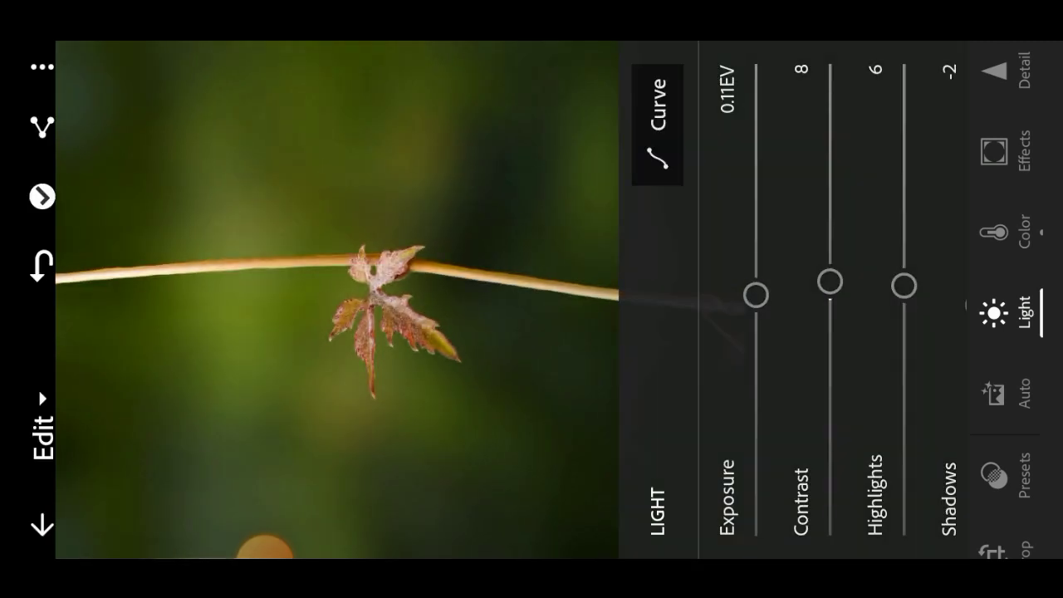
# Step: Soften with Texture -65, add Clarity 7, Dehaze 17, Vignette -10, then raise Vibrance to 22
pyautogui.click(1001, 152)
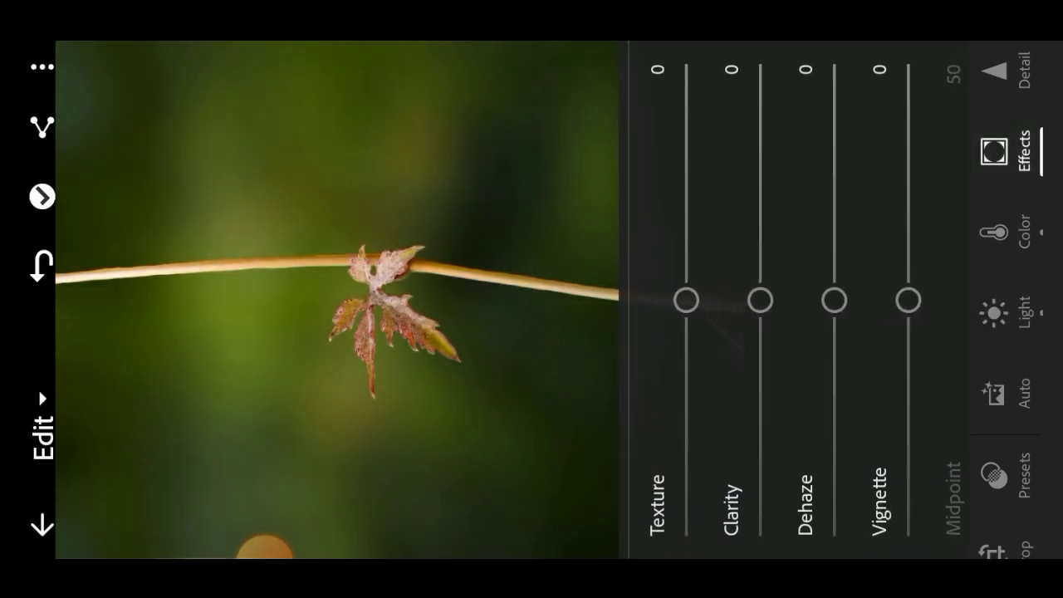
pyautogui.moveTo(690, 300); pyautogui.dragTo(689, 451)
pyautogui.moveTo(912, 374); pyautogui.dragTo(857, 374)
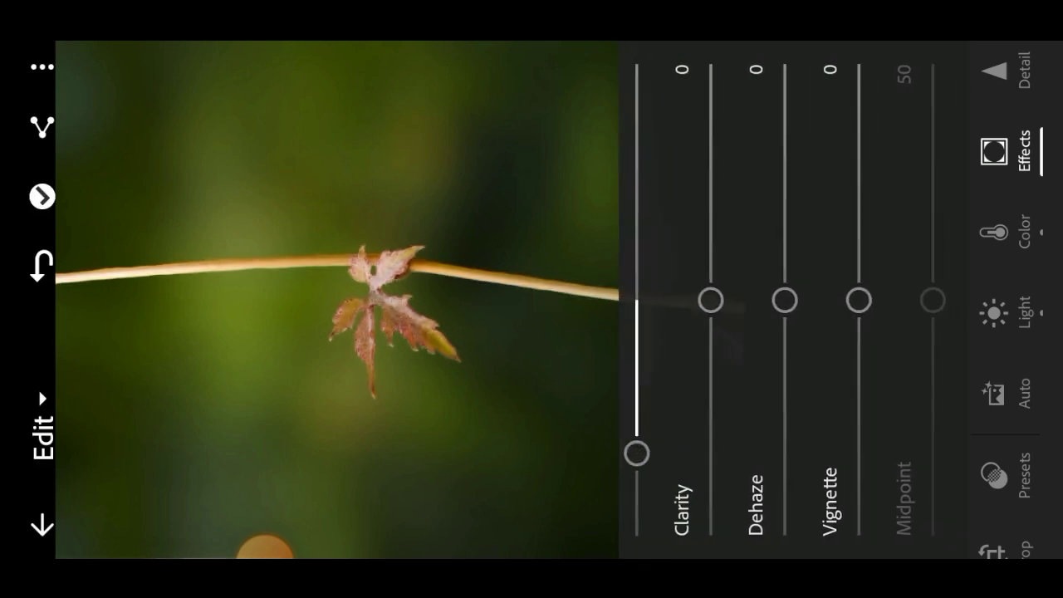
pyautogui.moveTo(856, 299); pyautogui.dragTo(858, 336)
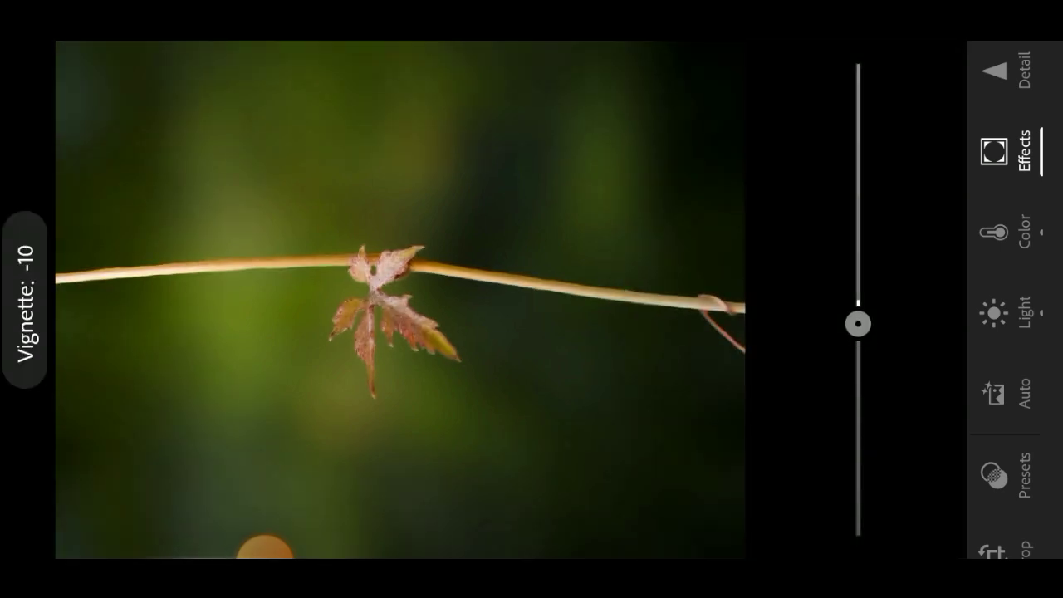
pyautogui.moveTo(783, 299); pyautogui.dragTo(783, 260)
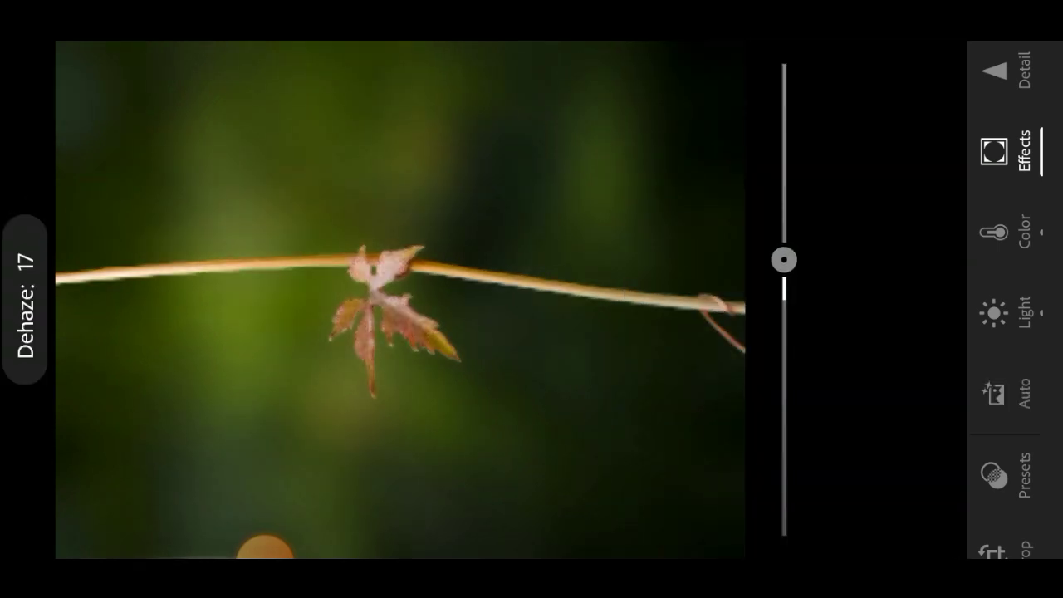
pyautogui.moveTo(740, 299); pyautogui.dragTo(742, 283)
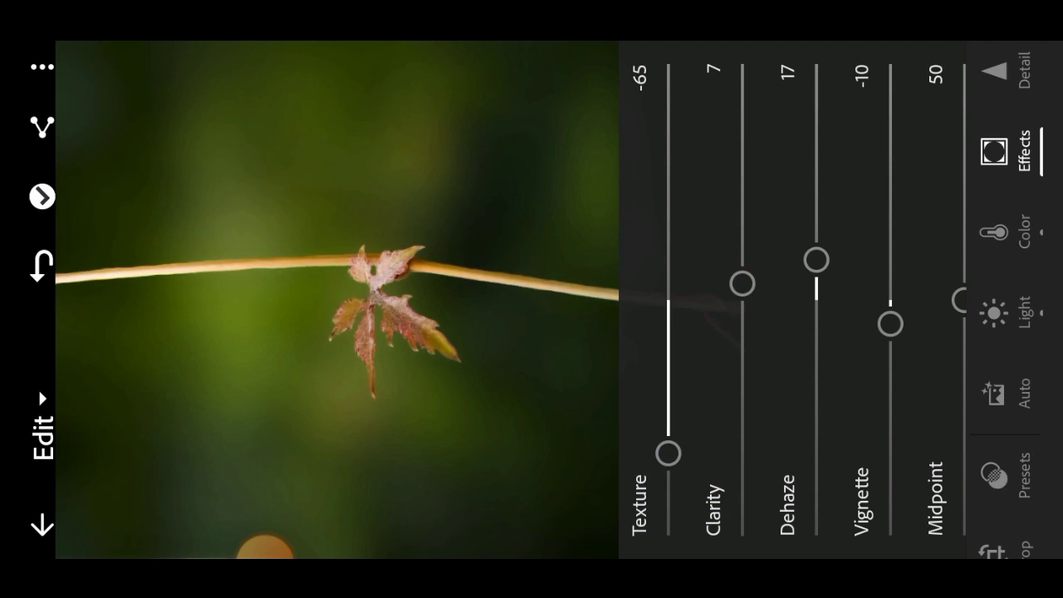
pyautogui.click(997, 232)
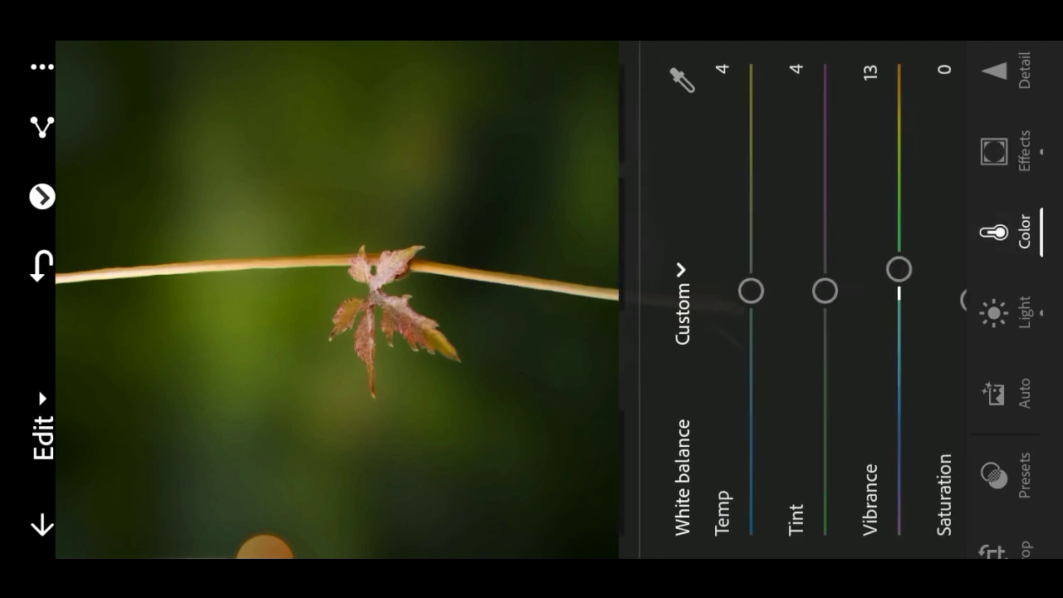
pyautogui.moveTo(899, 268); pyautogui.dragTo(897, 248)
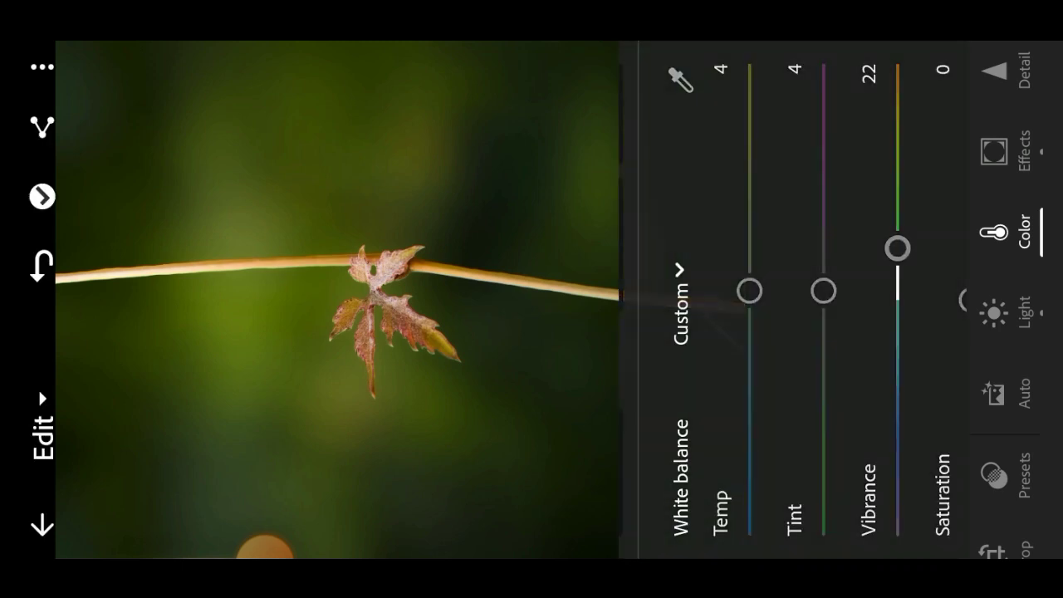